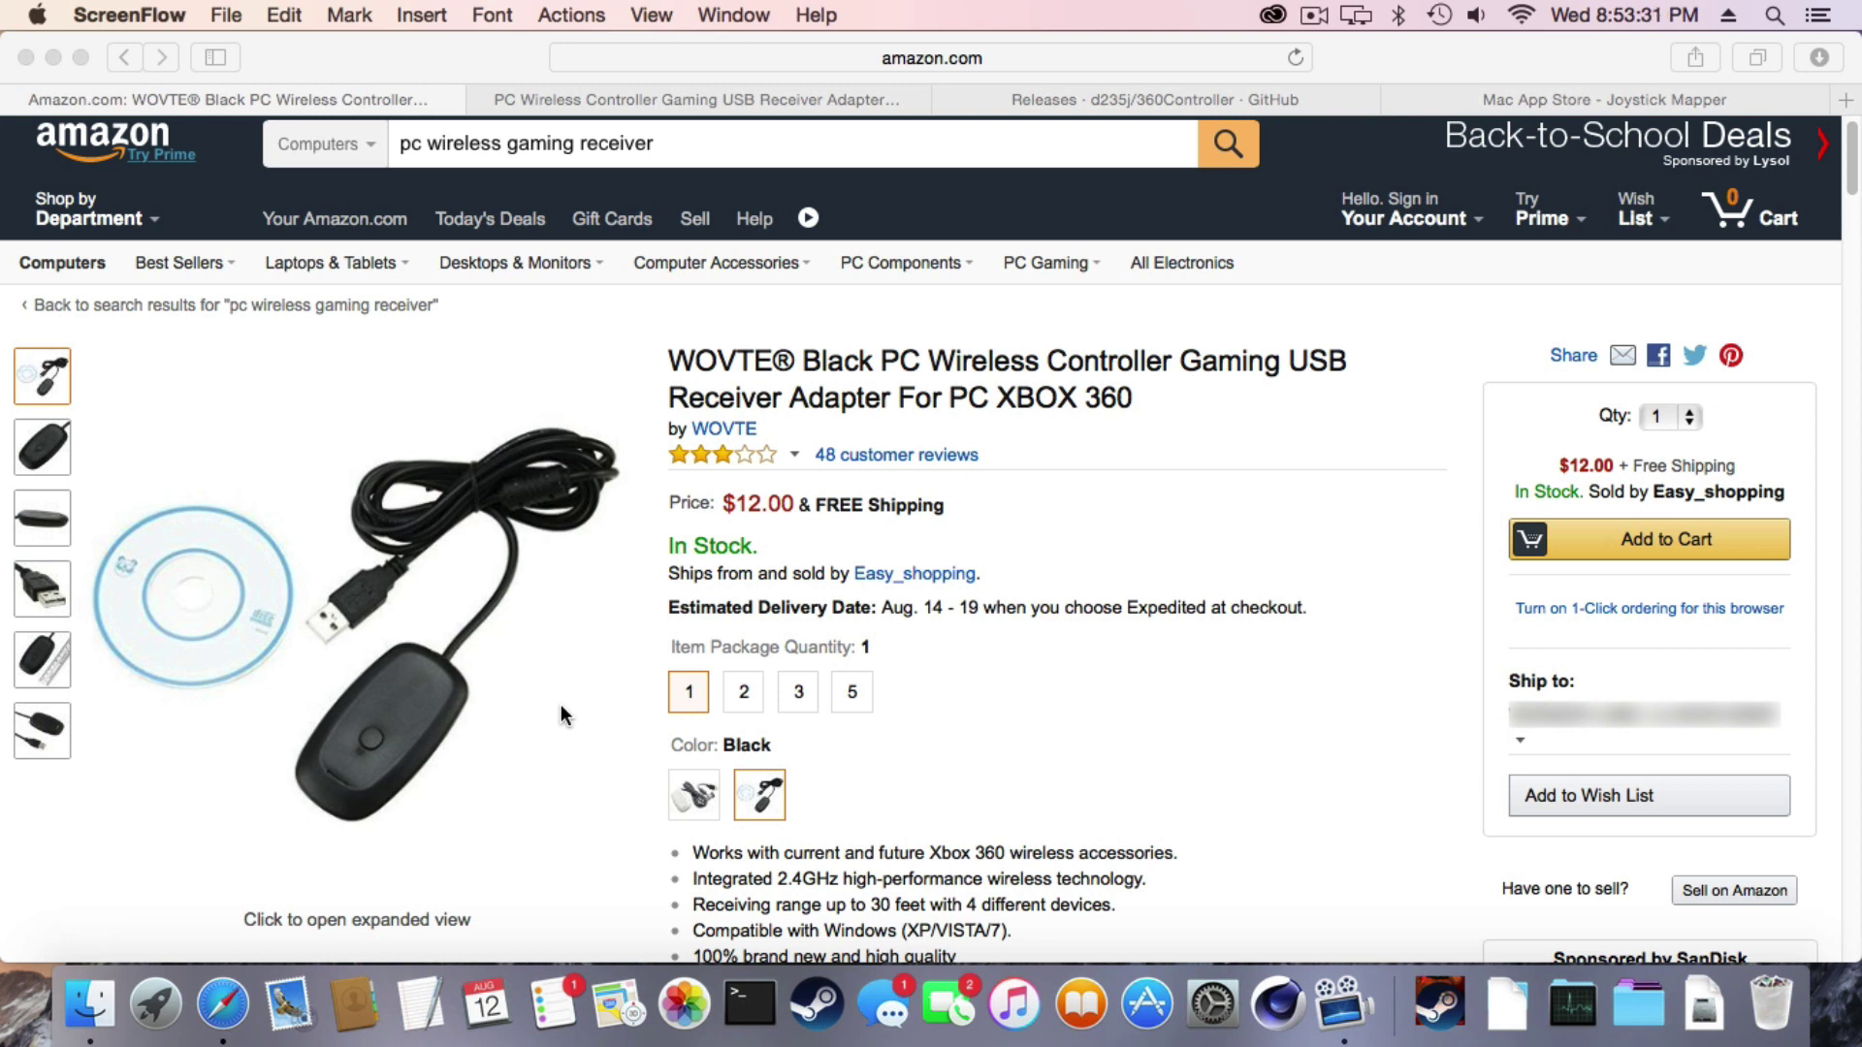
- Compare the eBay and Amazon wireless receiver listings, then bring up the 360Controller GitHub releases page
click(692, 97)
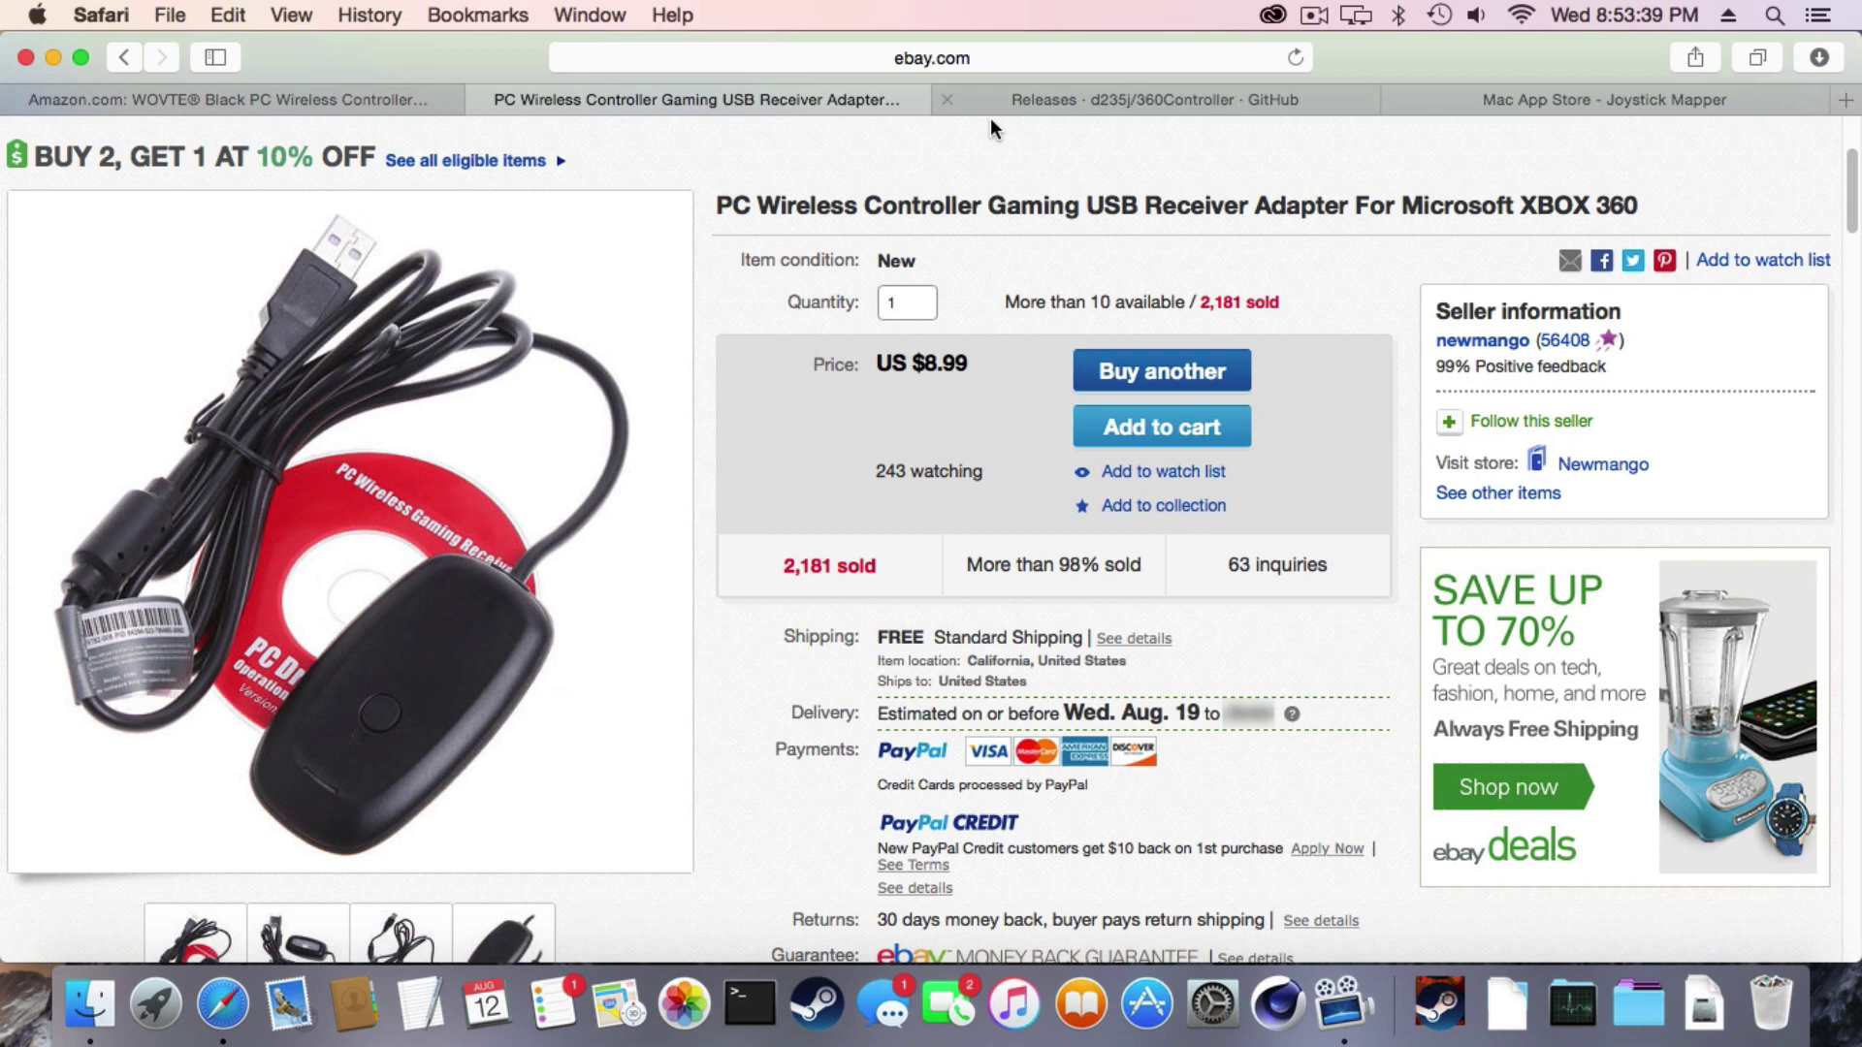
click(374, 98)
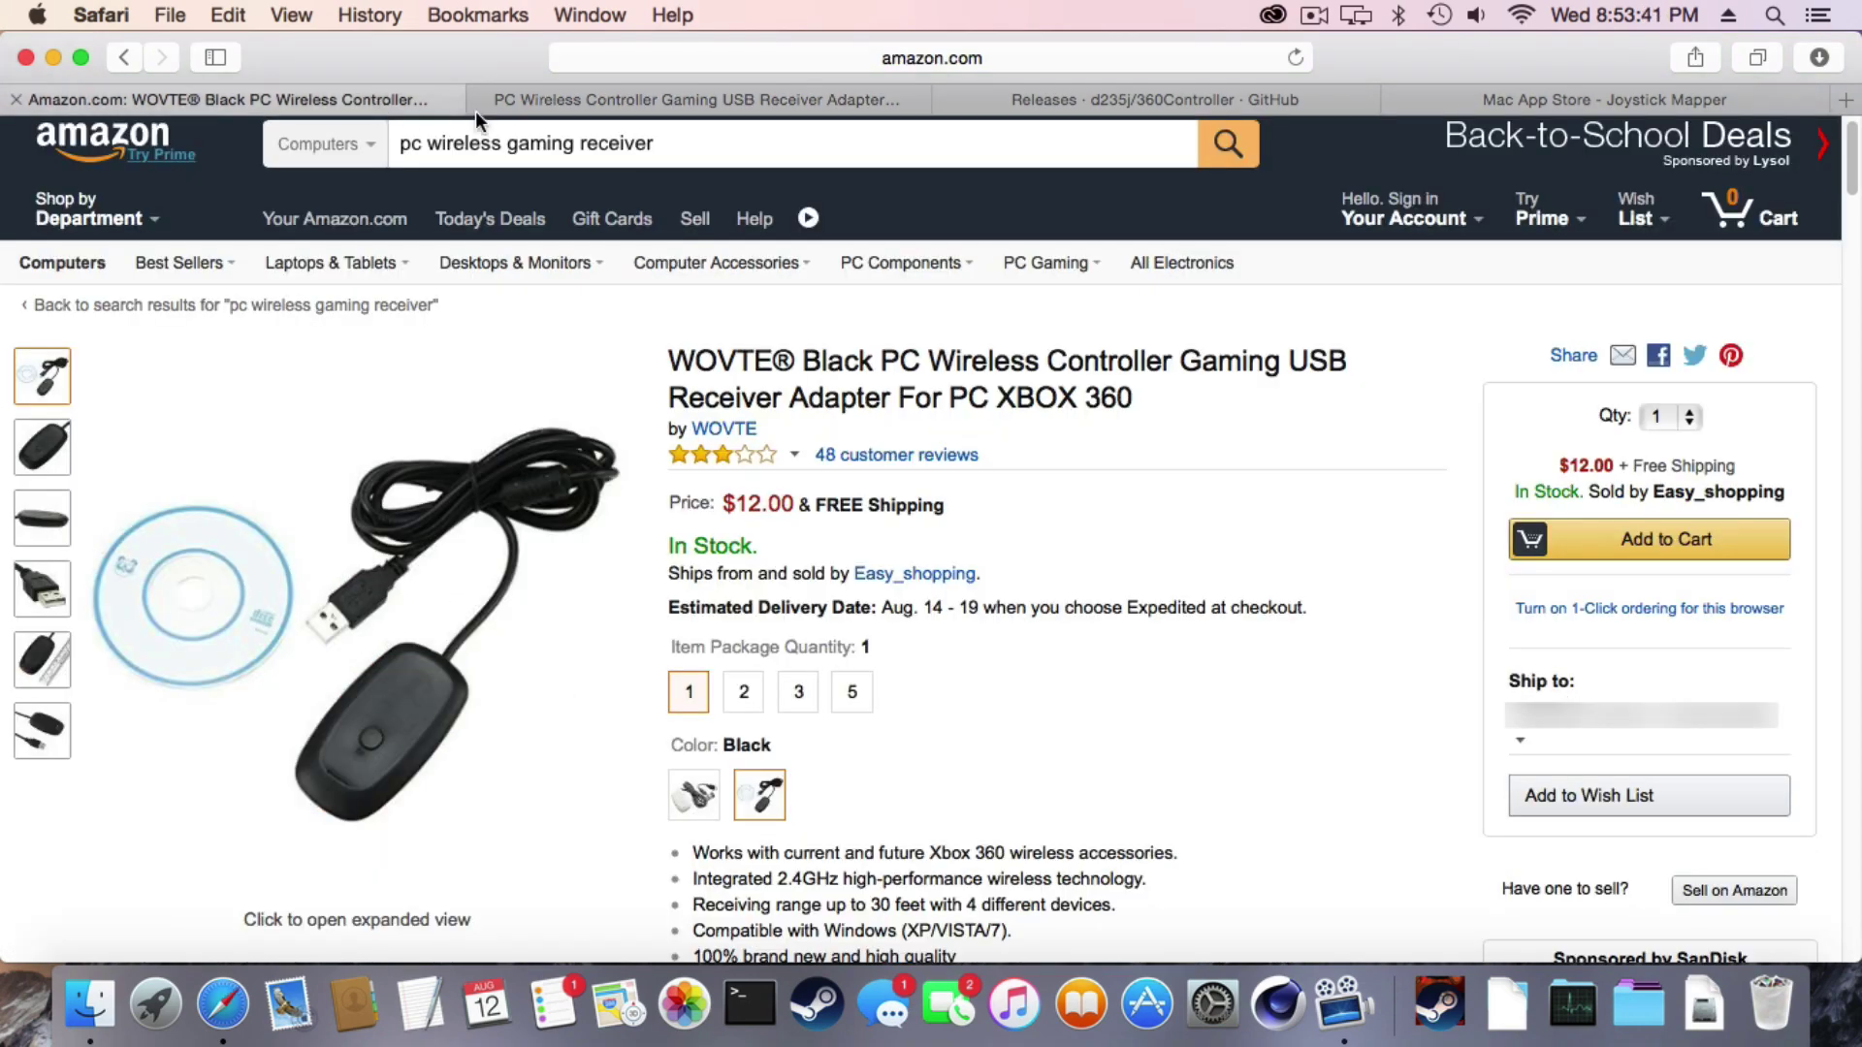
click(555, 97)
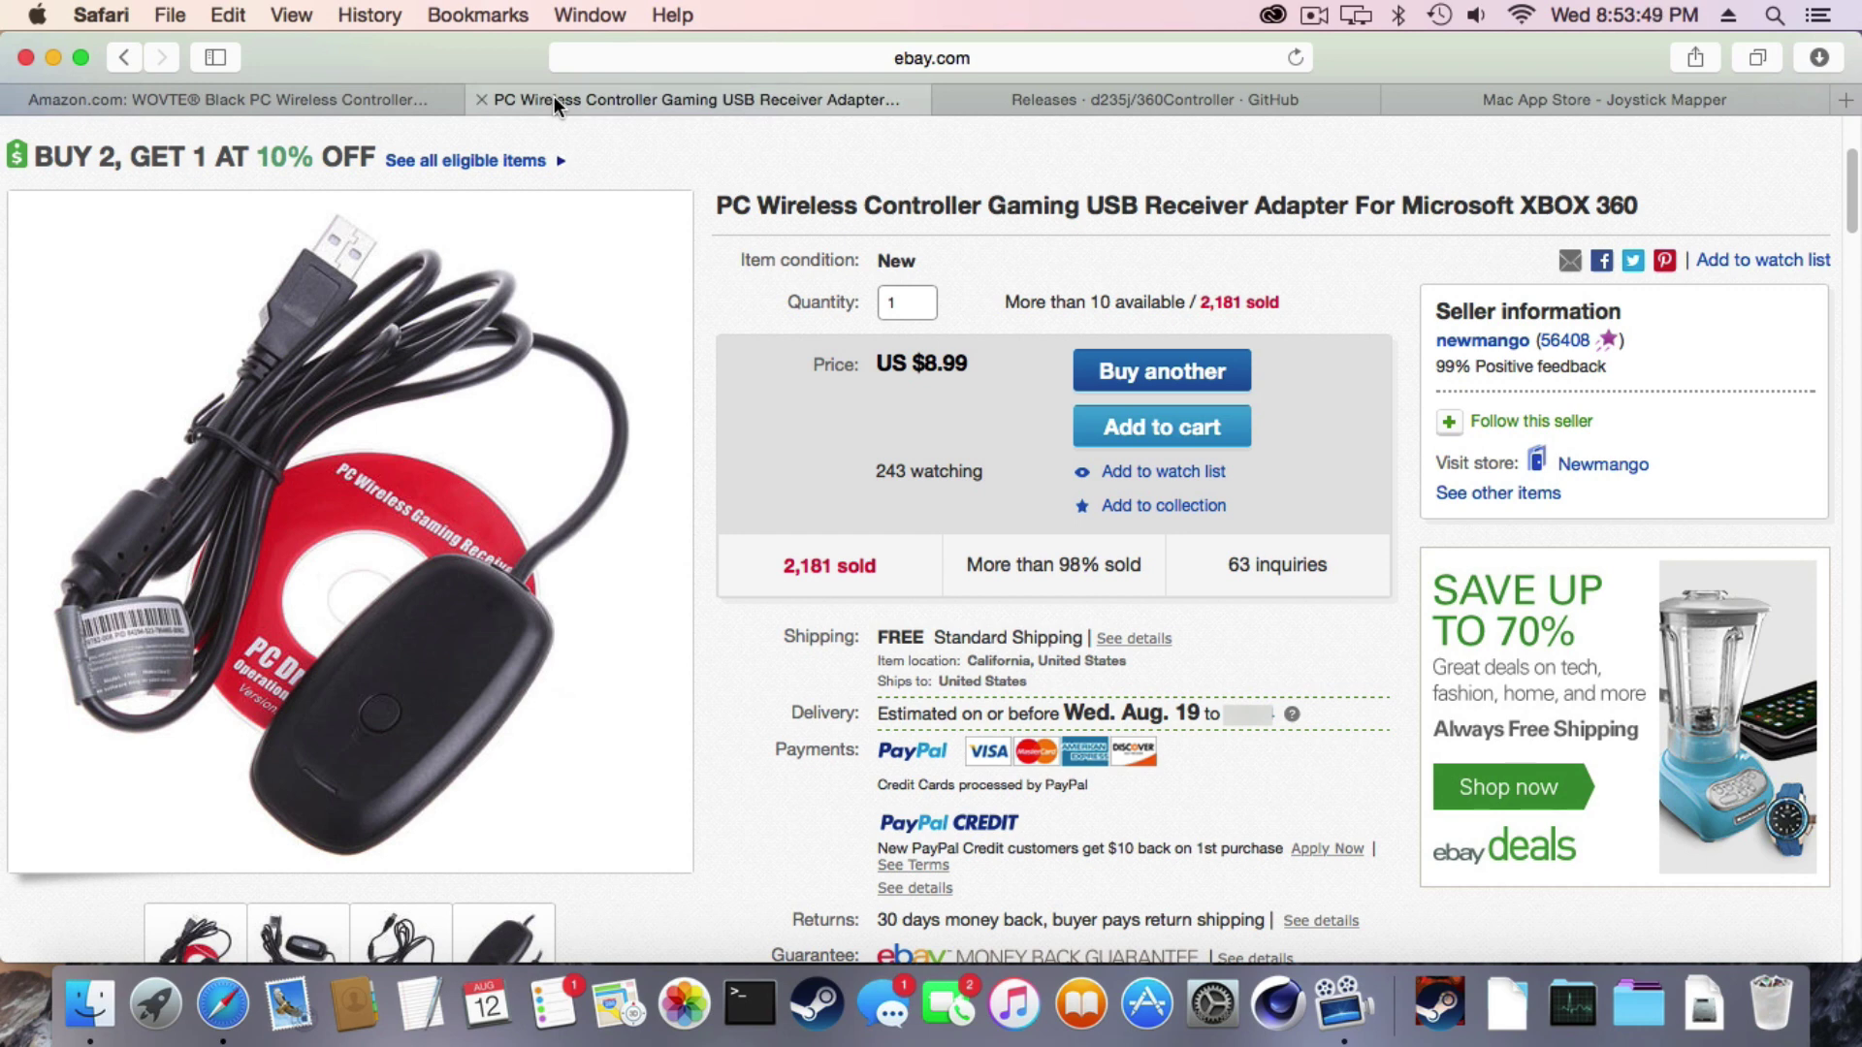
click(1207, 99)
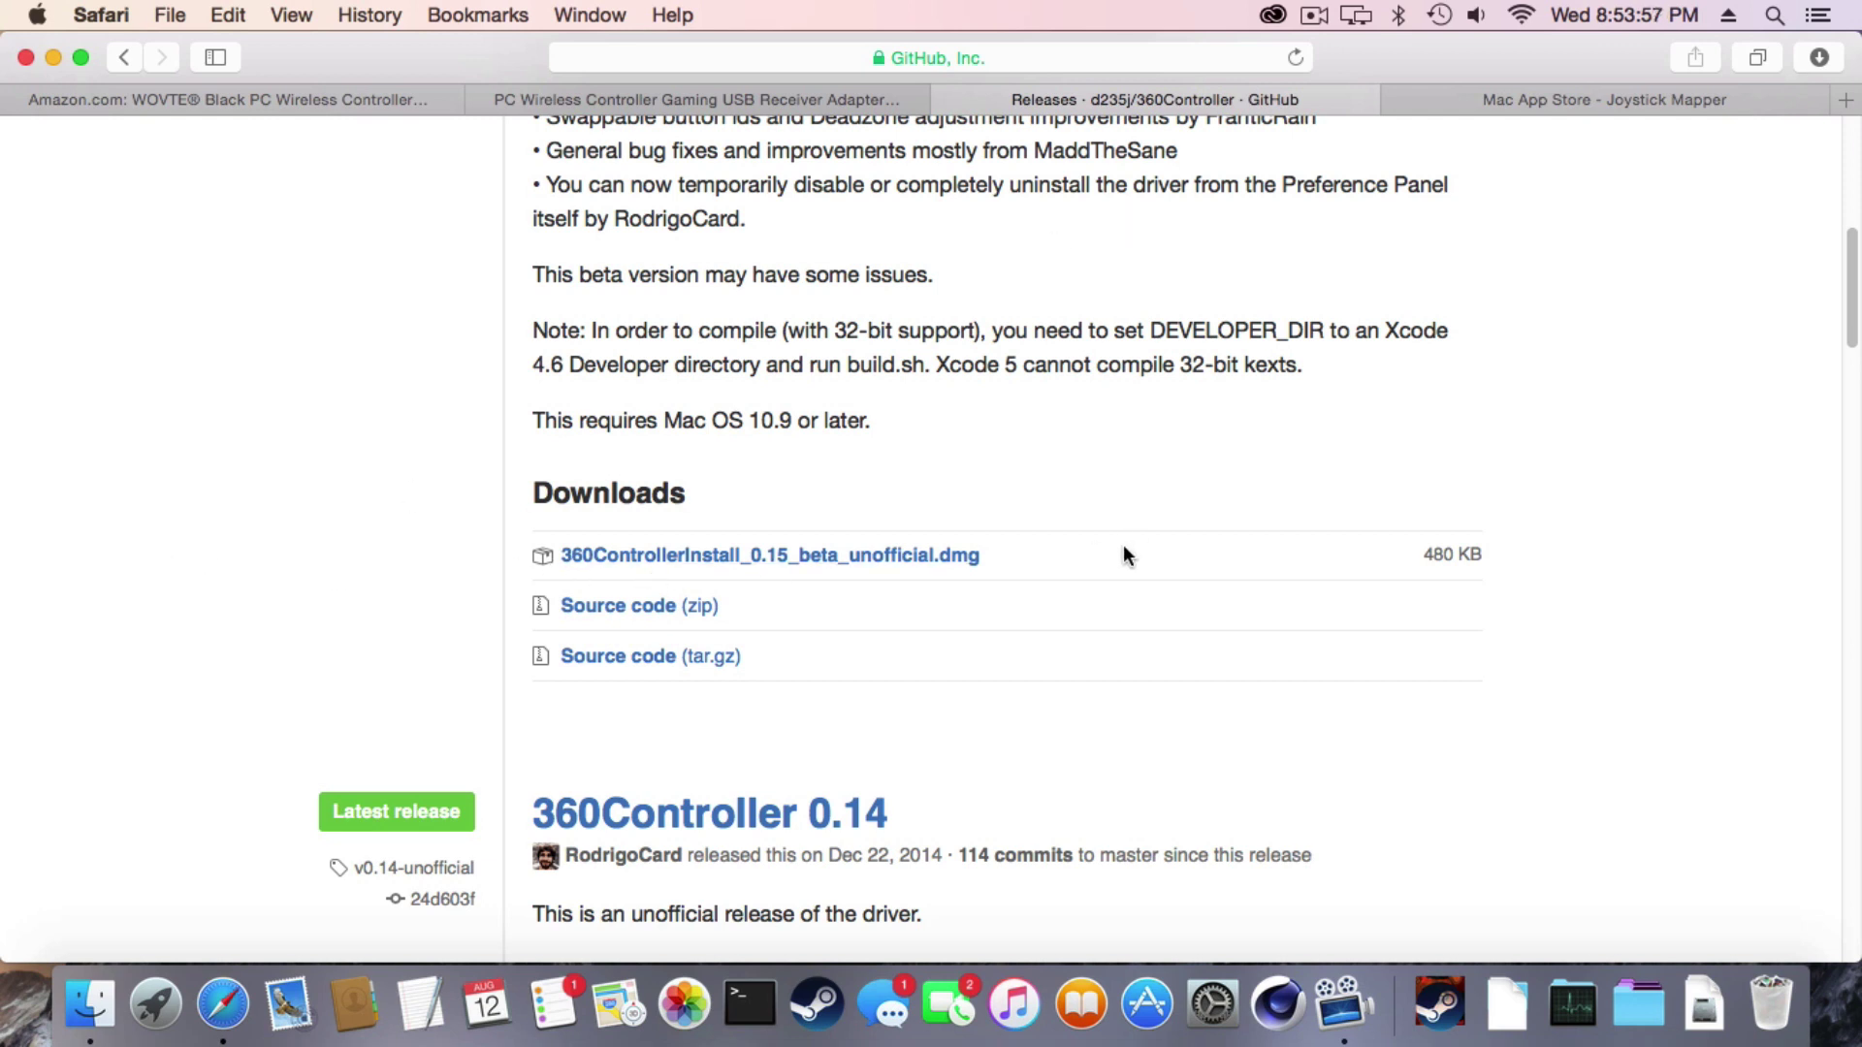
- Open the downloaded 360ControllerInstall_0.15_beta_unofficial.dmg from Downloads, skipping disk image verification
drag(1123, 556, 453, 544)
click(1704, 1009)
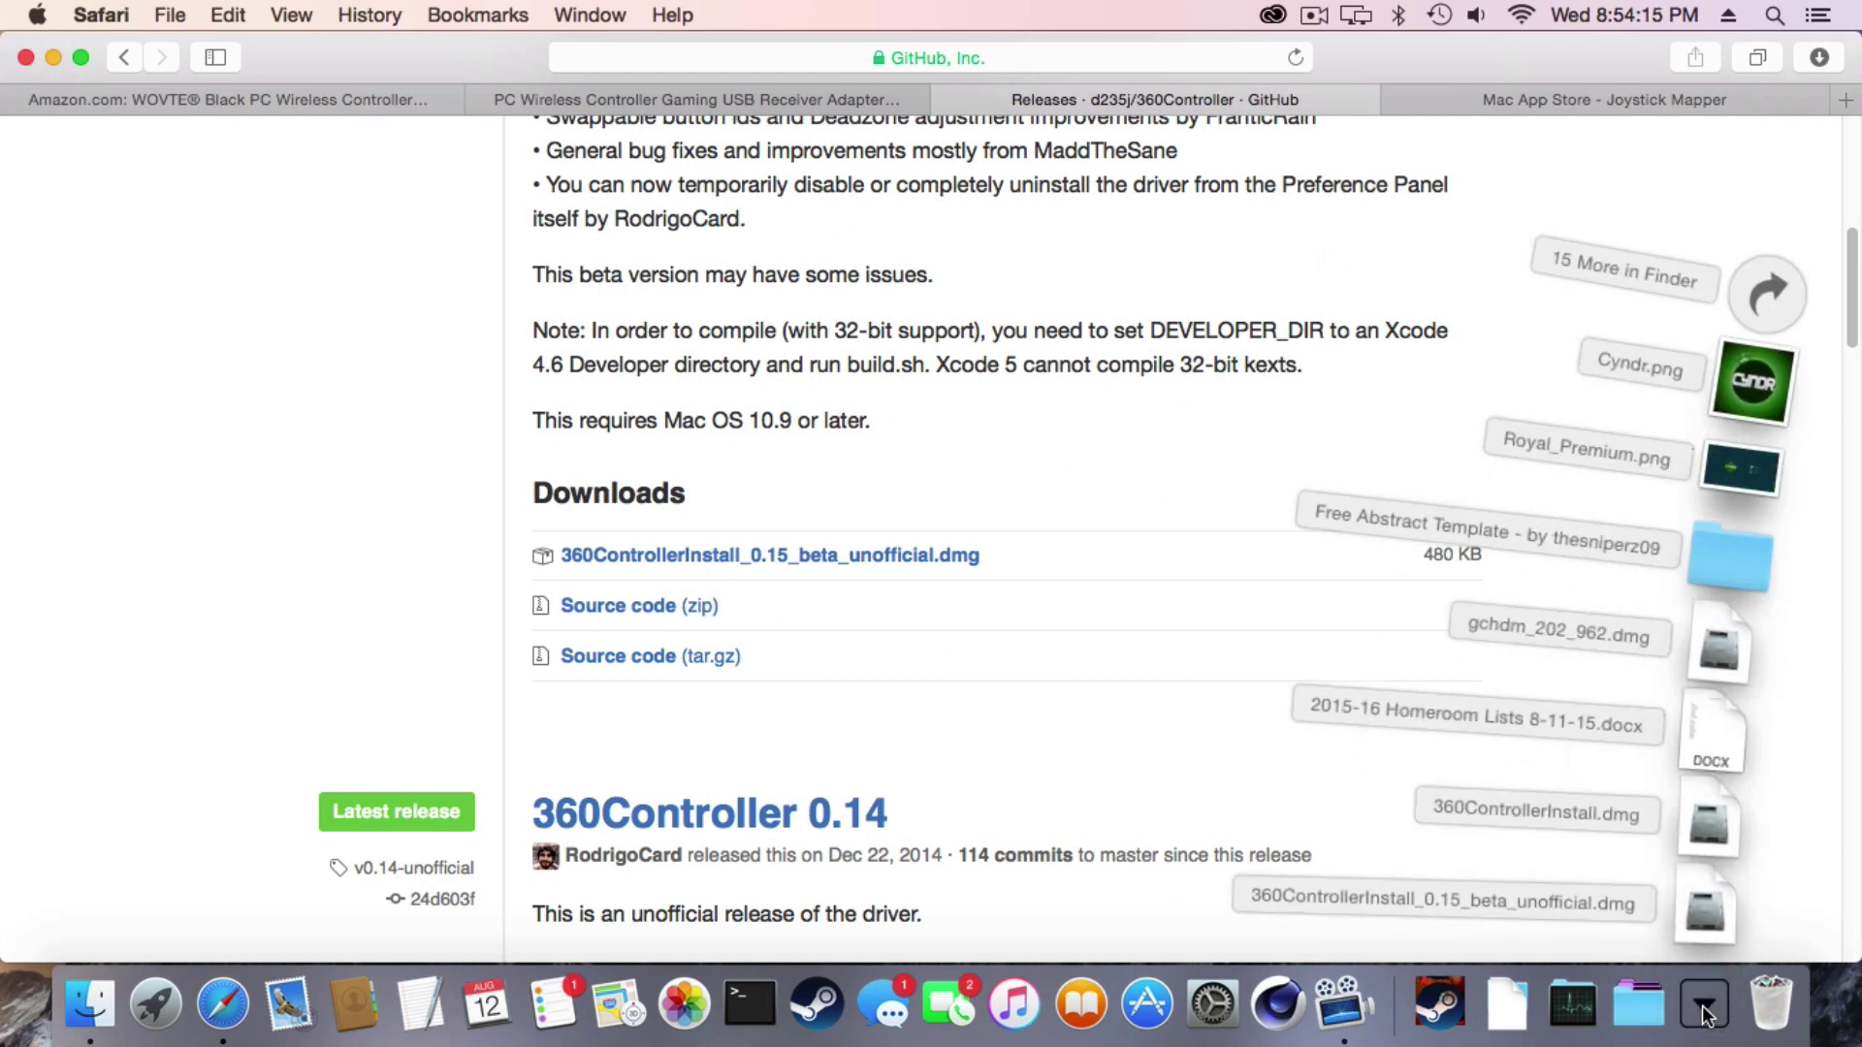
click(1709, 922)
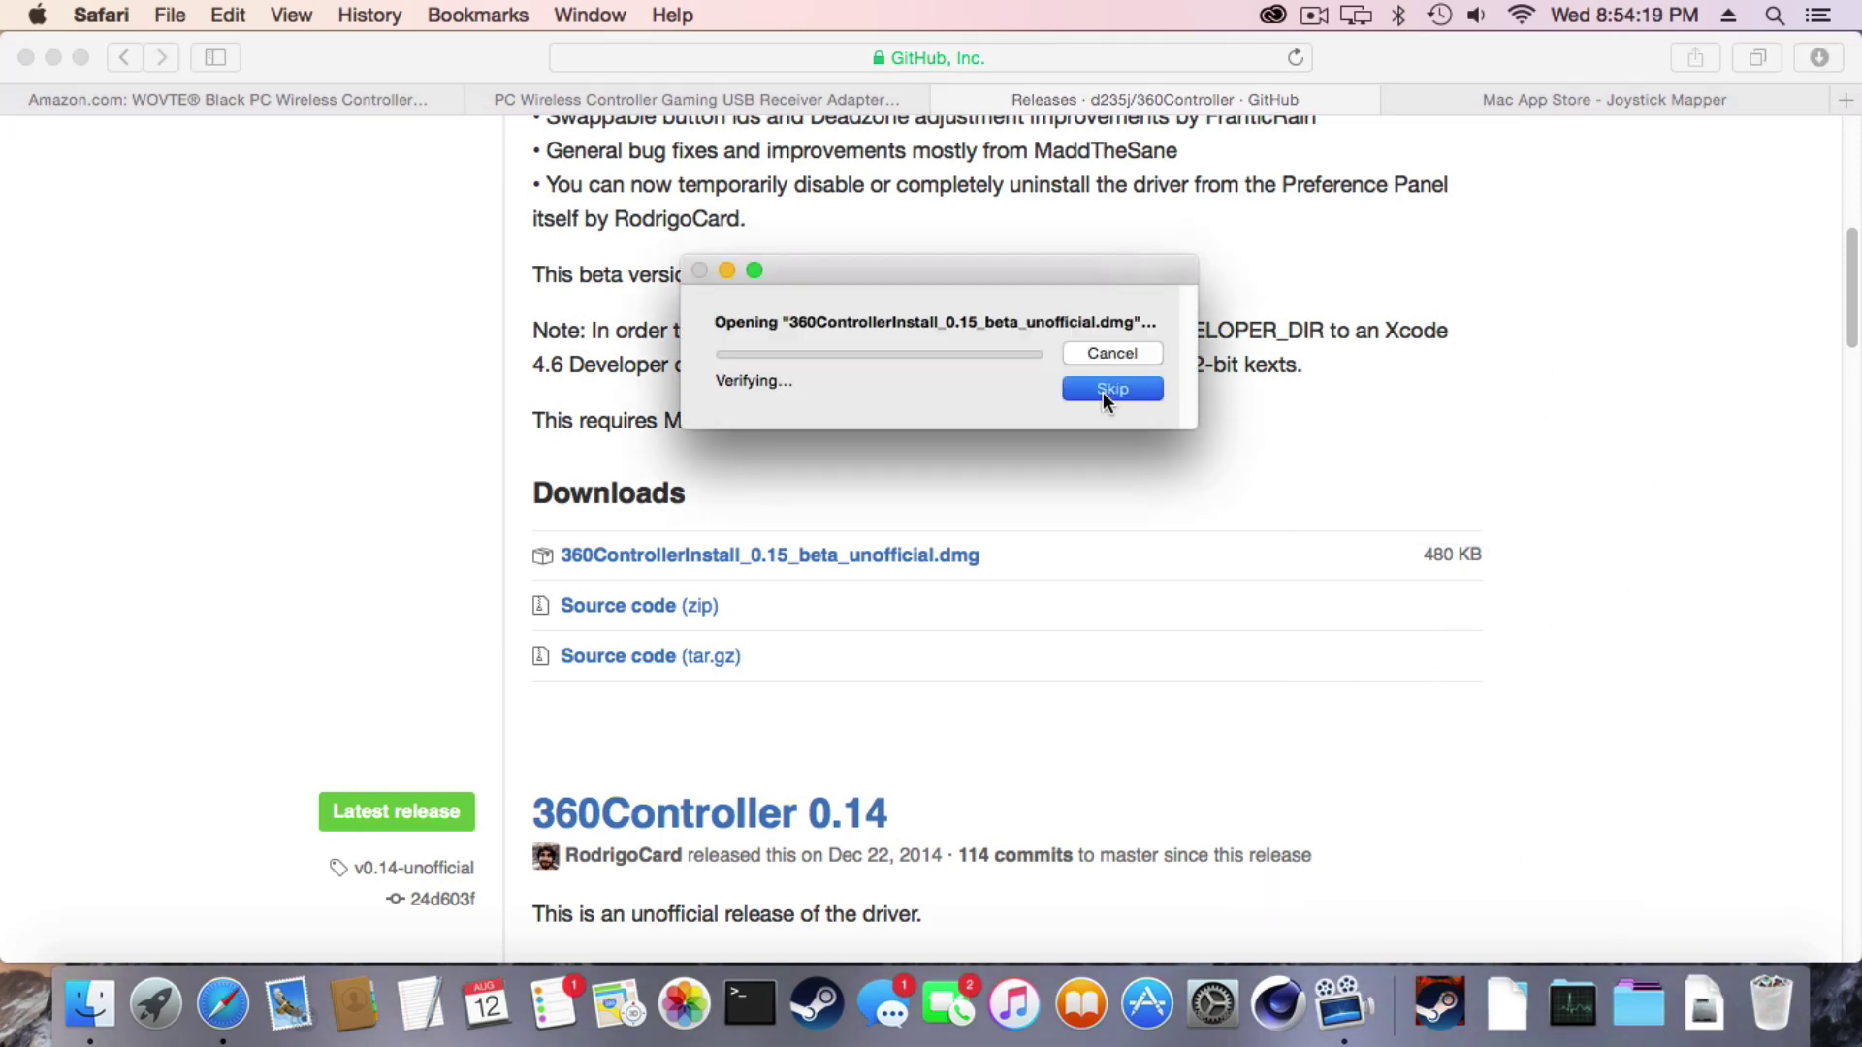
click(1113, 389)
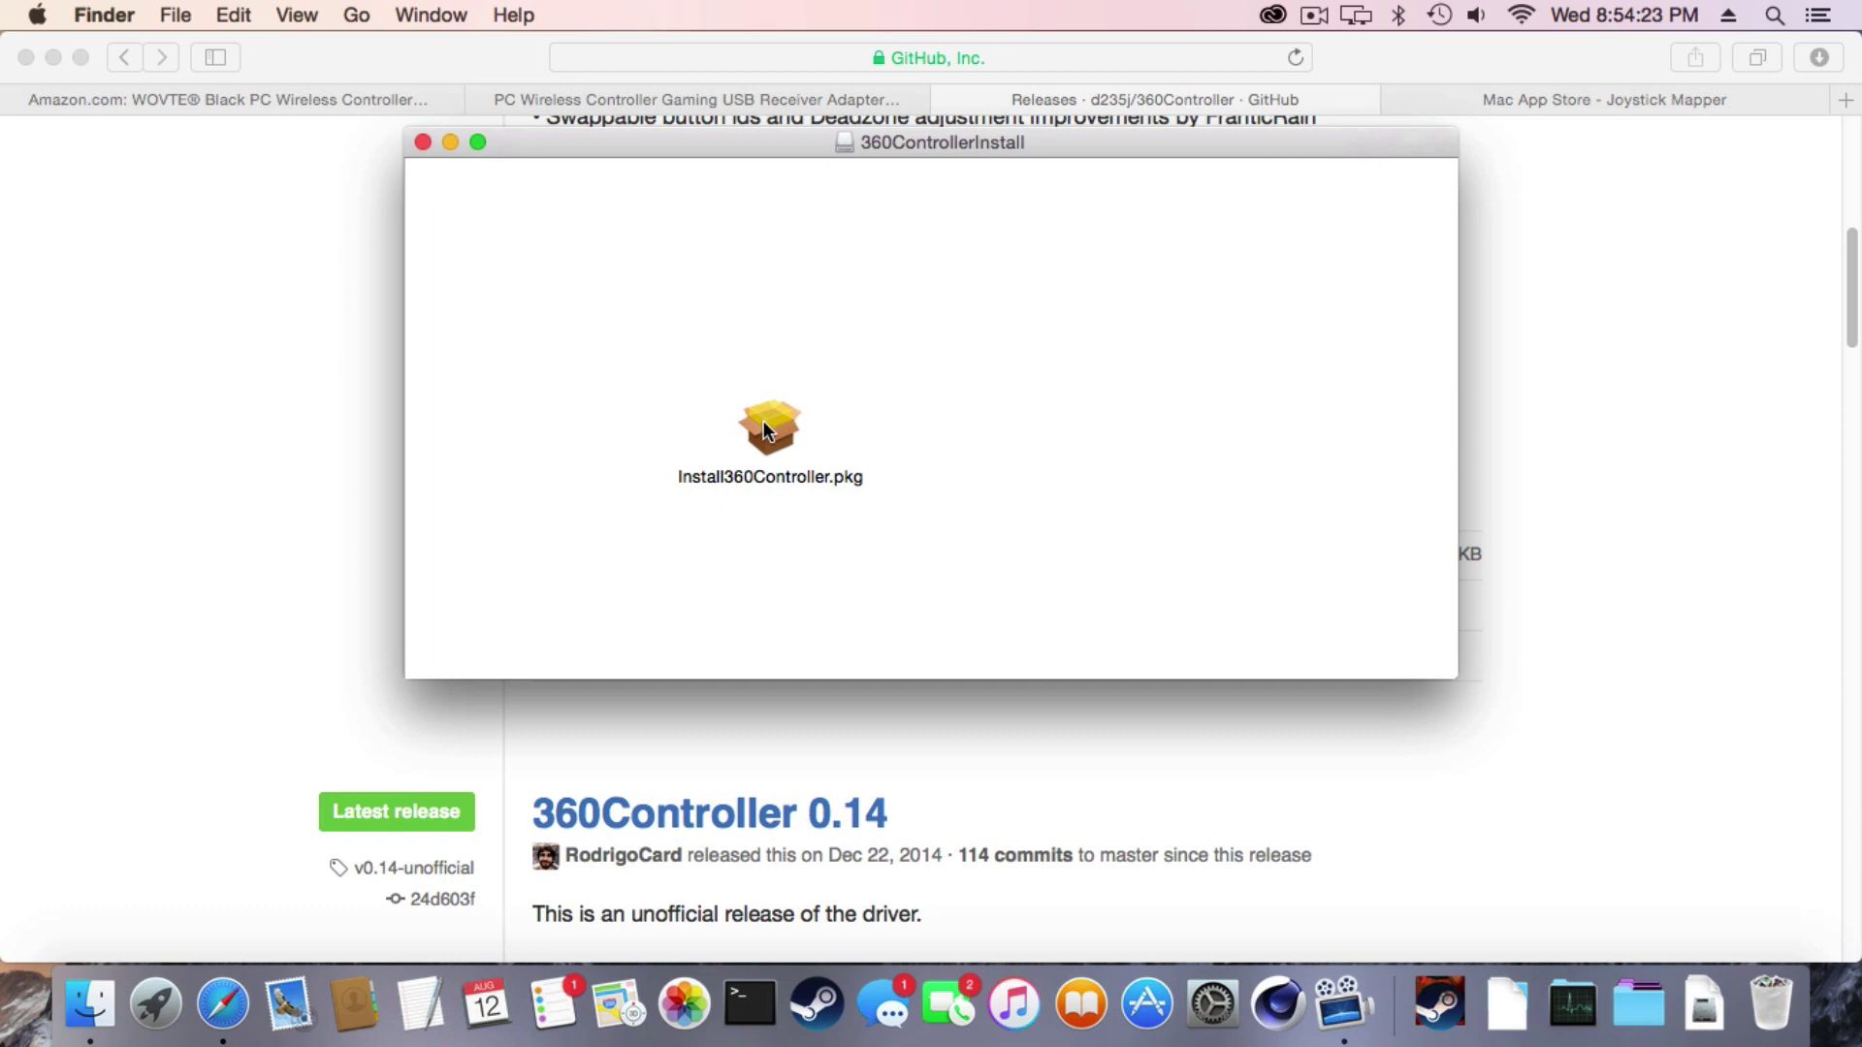
- Run Install360Controller.pkg, close the disk image window and finished Installer, and dismiss the Apple menu
double_click(764, 421)
click(425, 142)
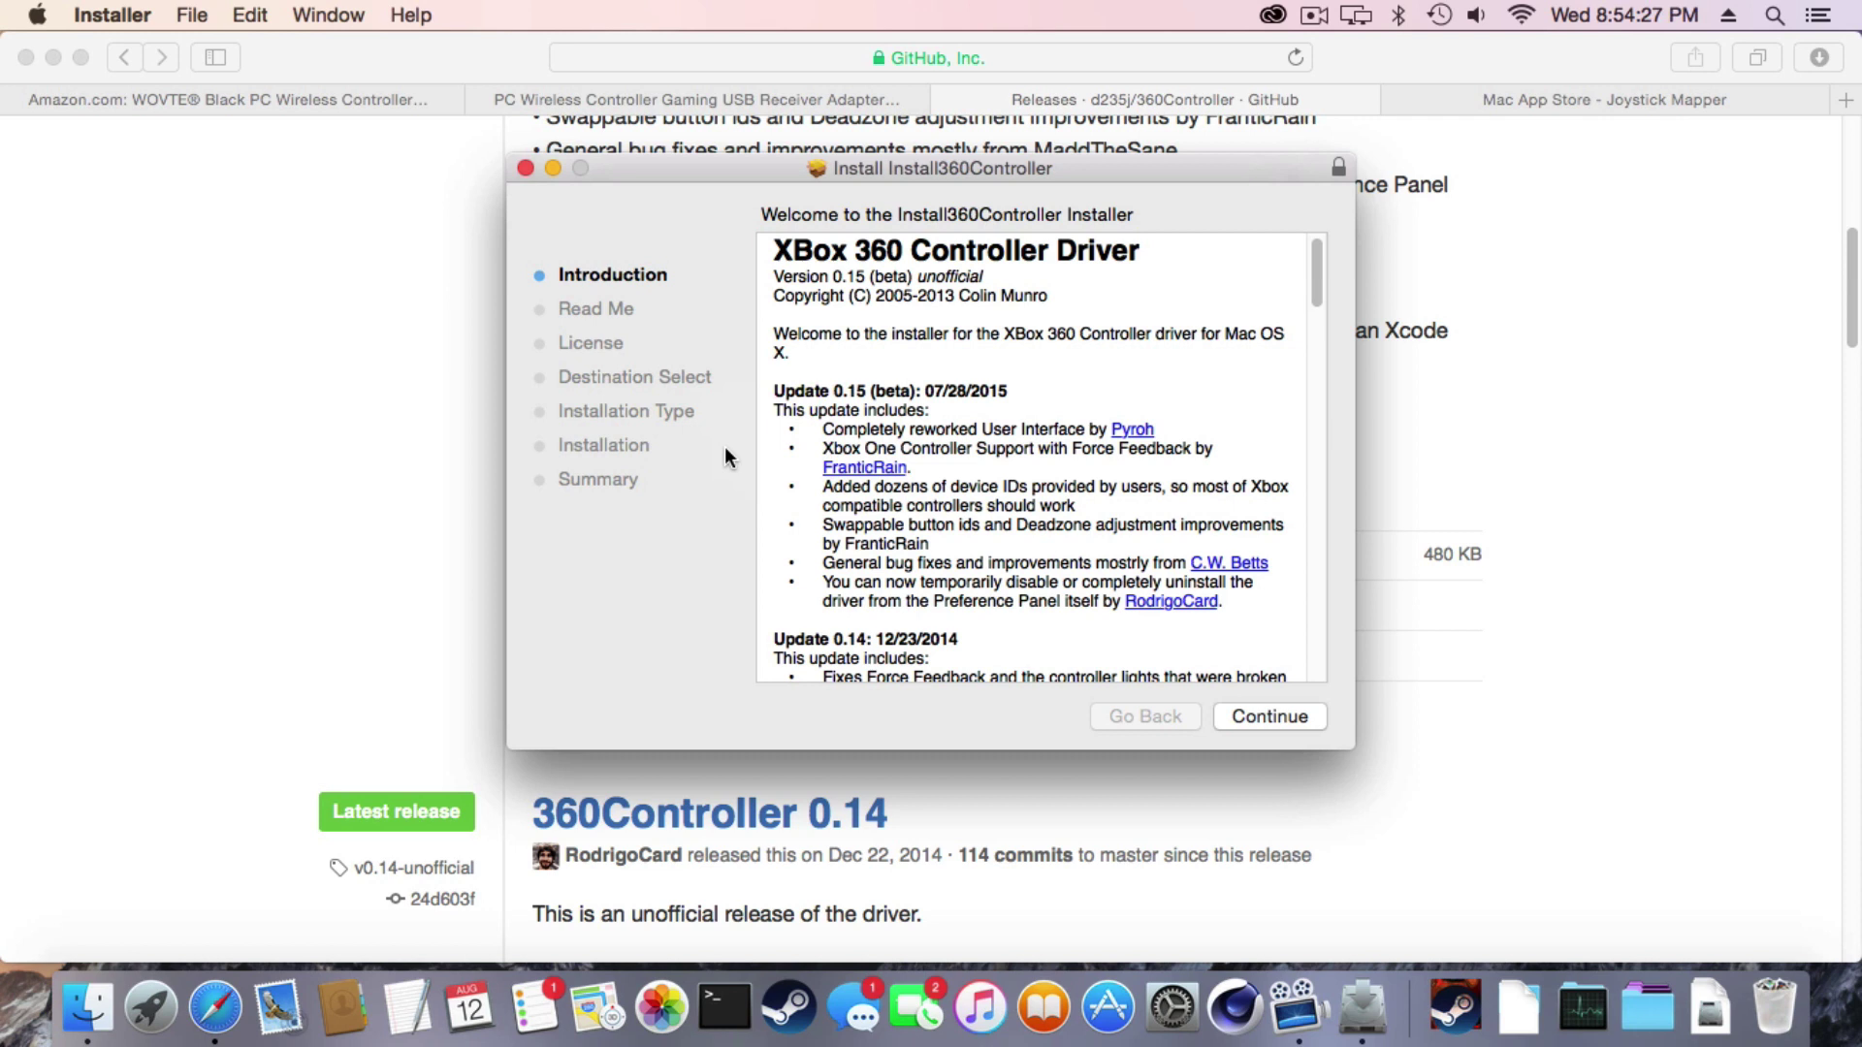
click(525, 167)
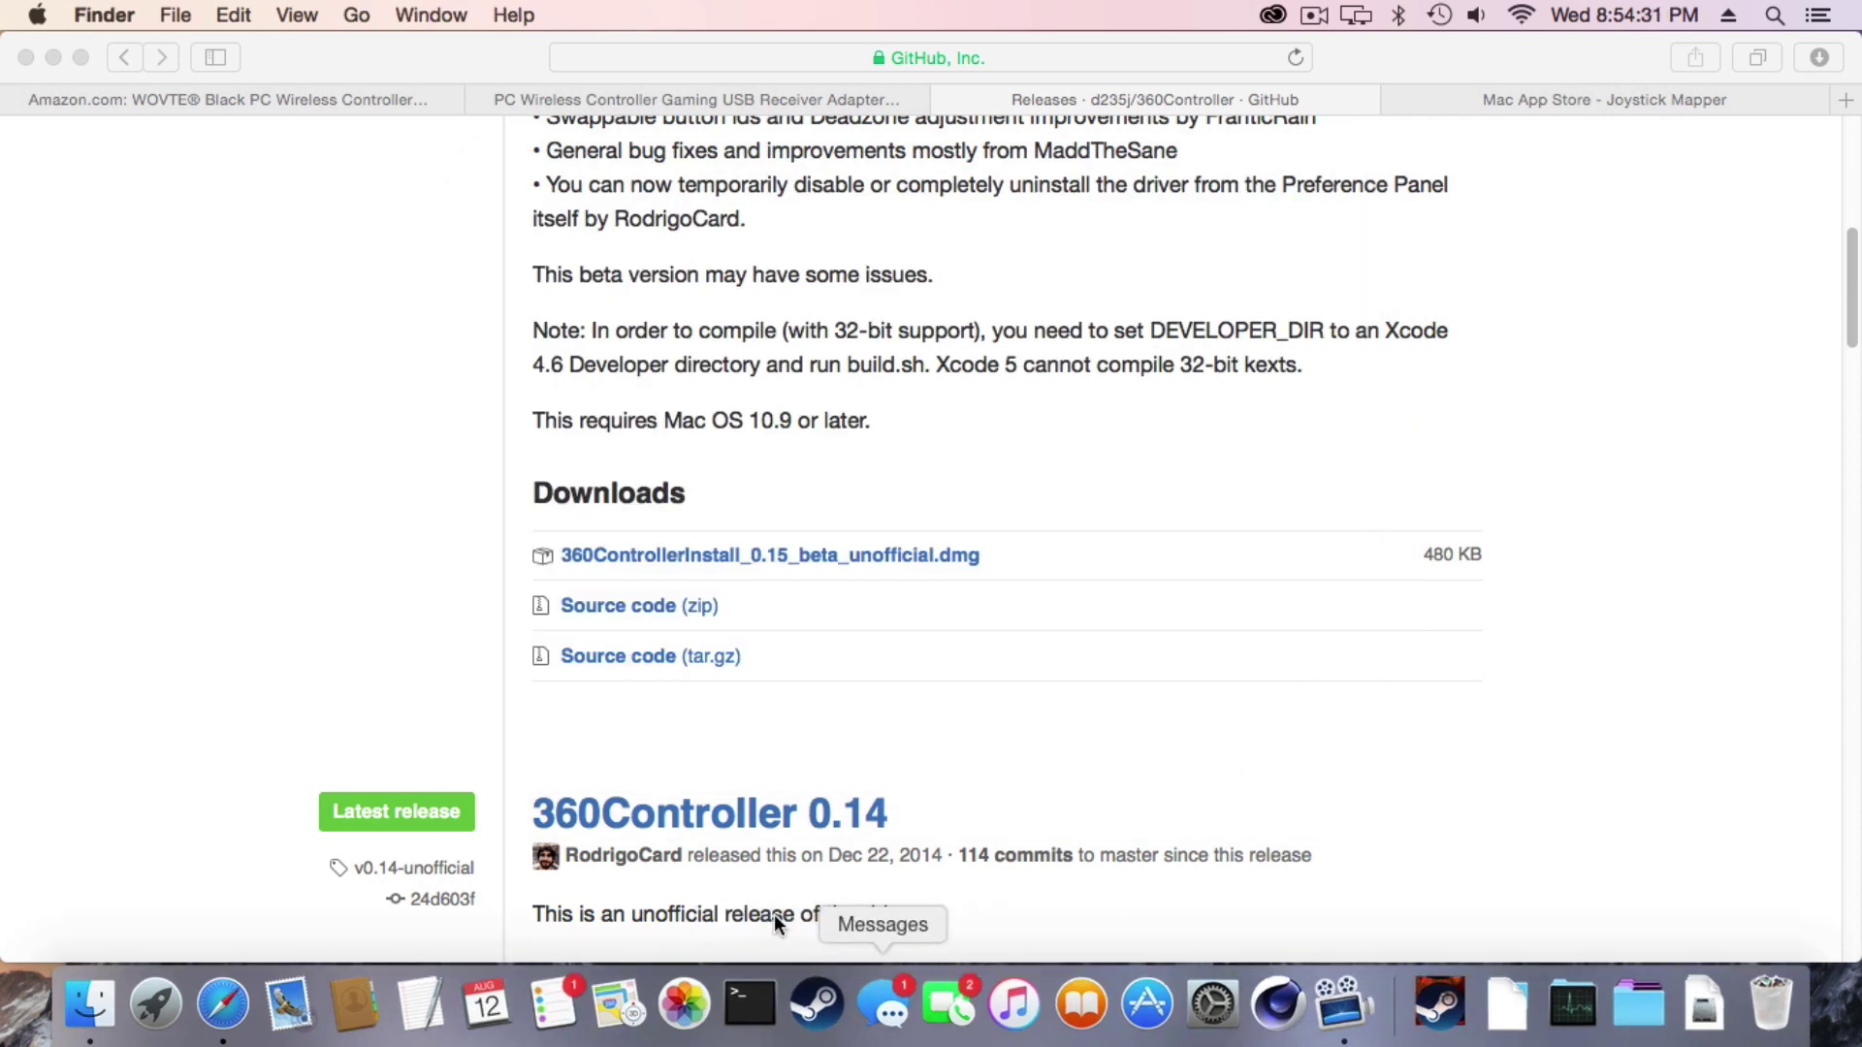
click(37, 15)
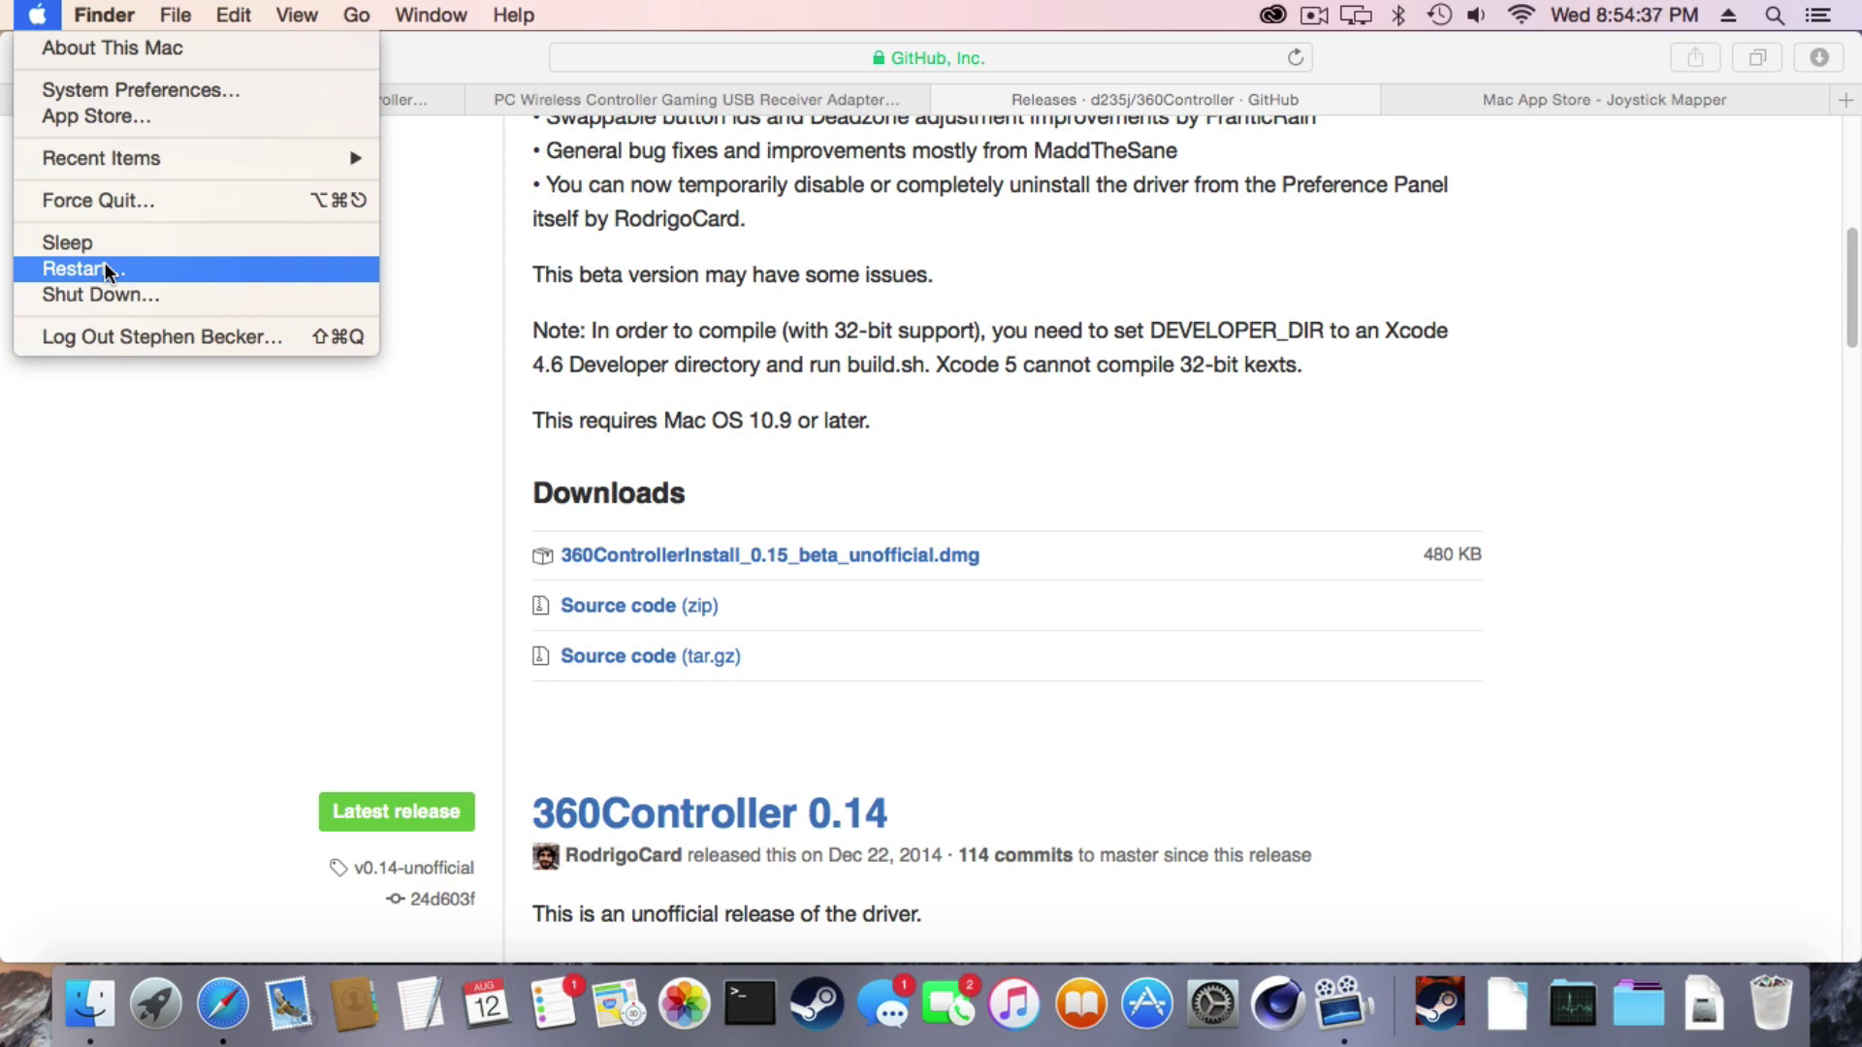
click(1475, 559)
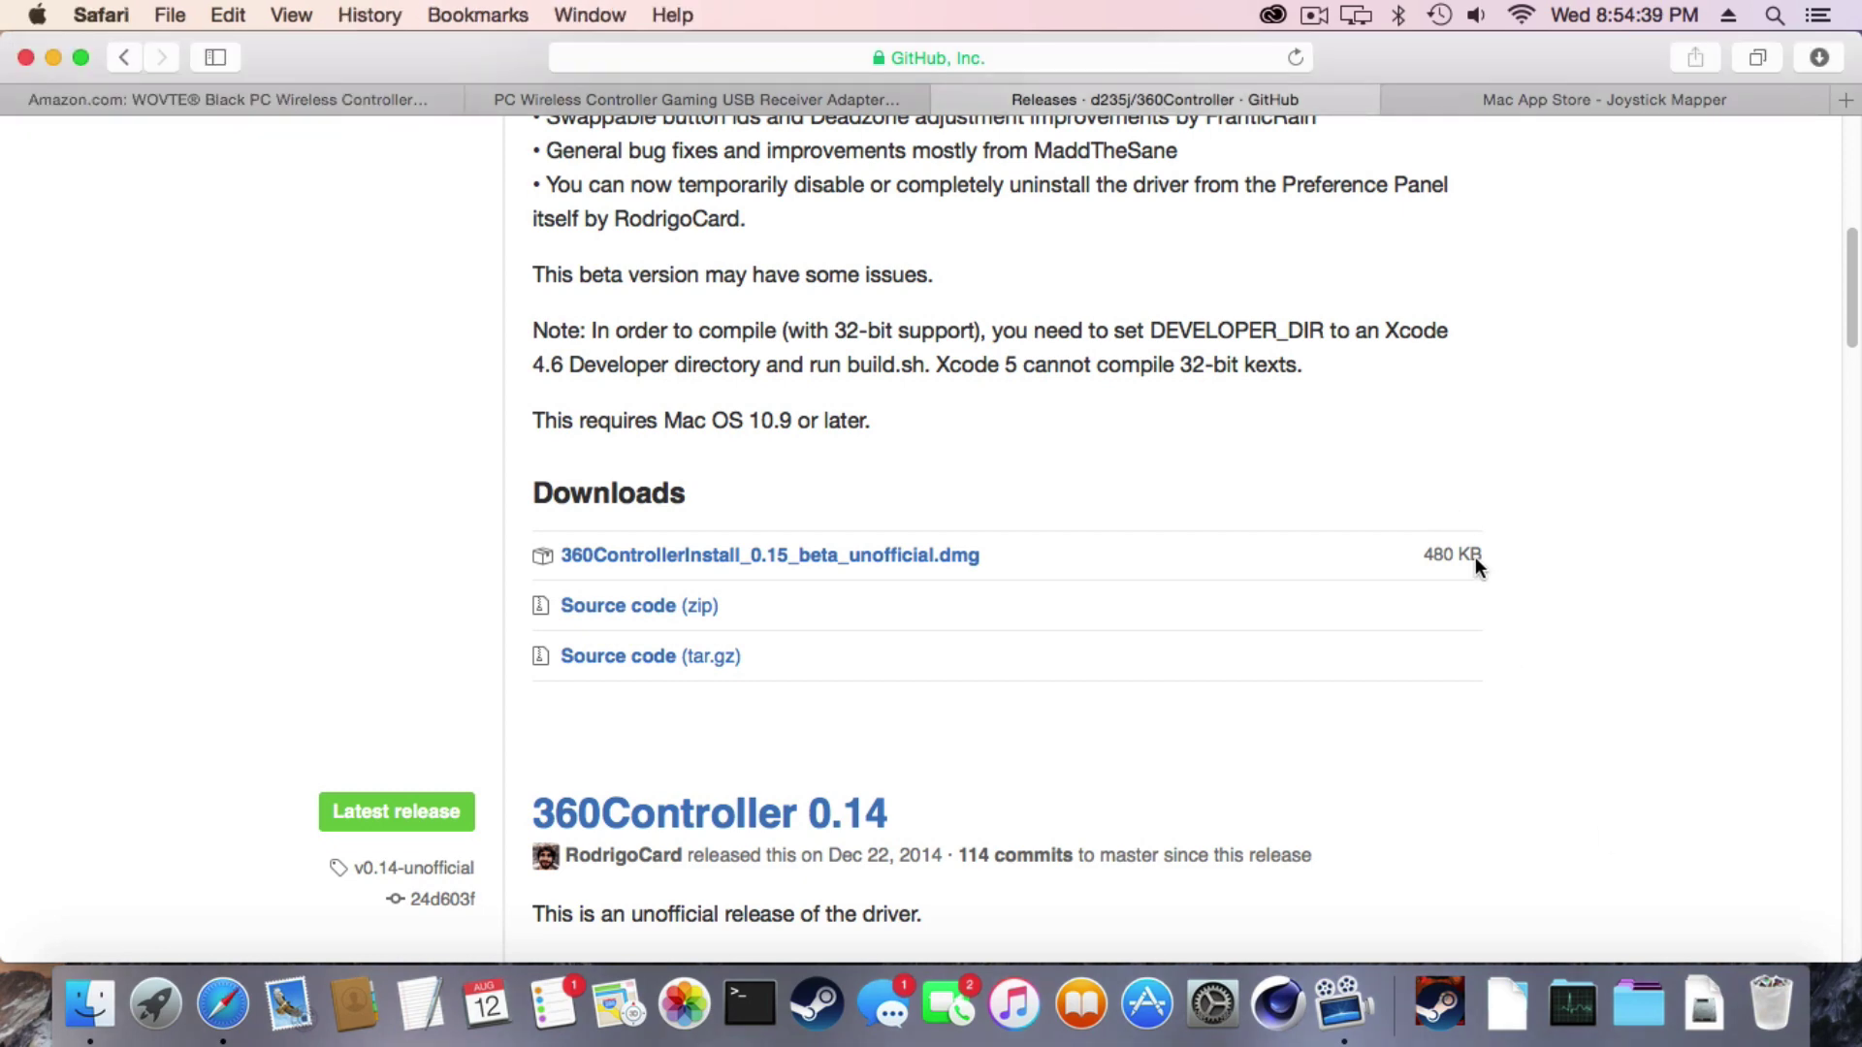
- Open the Xbox 360 Controllers pane in System Preferences and check its device list for the controller
click(1194, 1024)
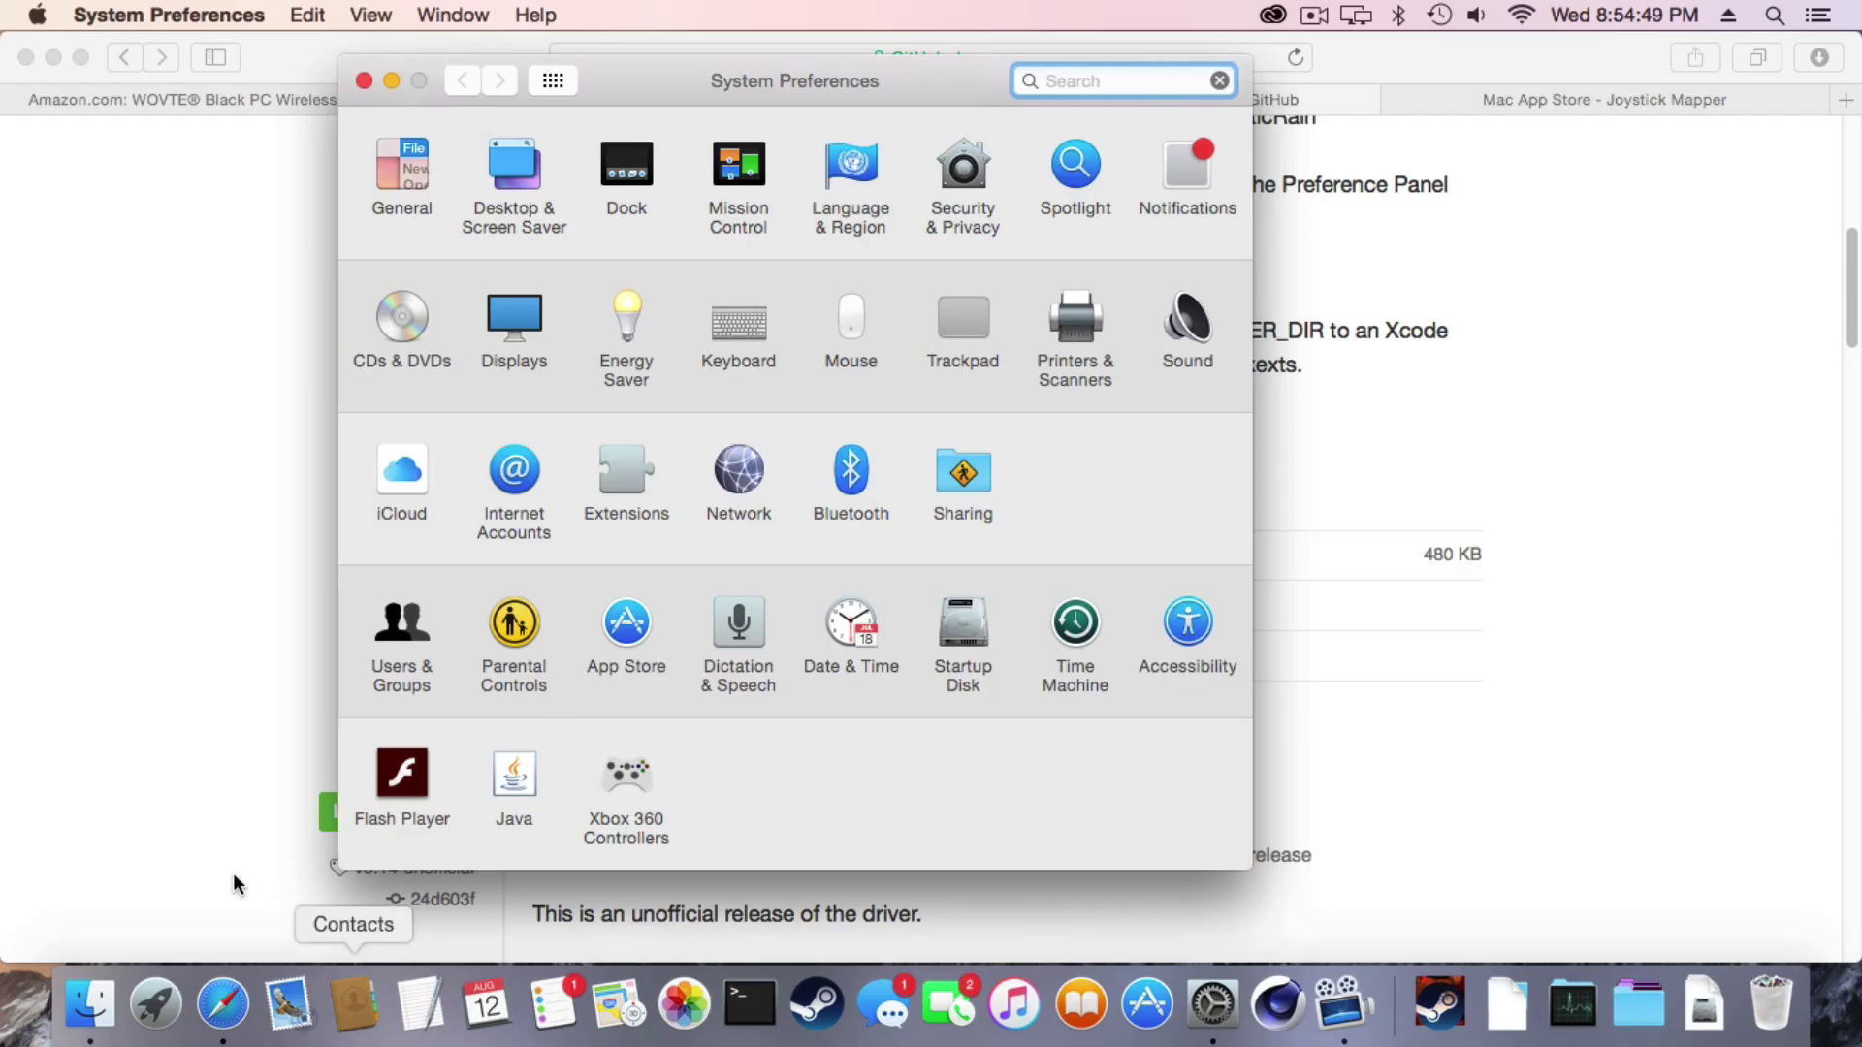
click(589, 773)
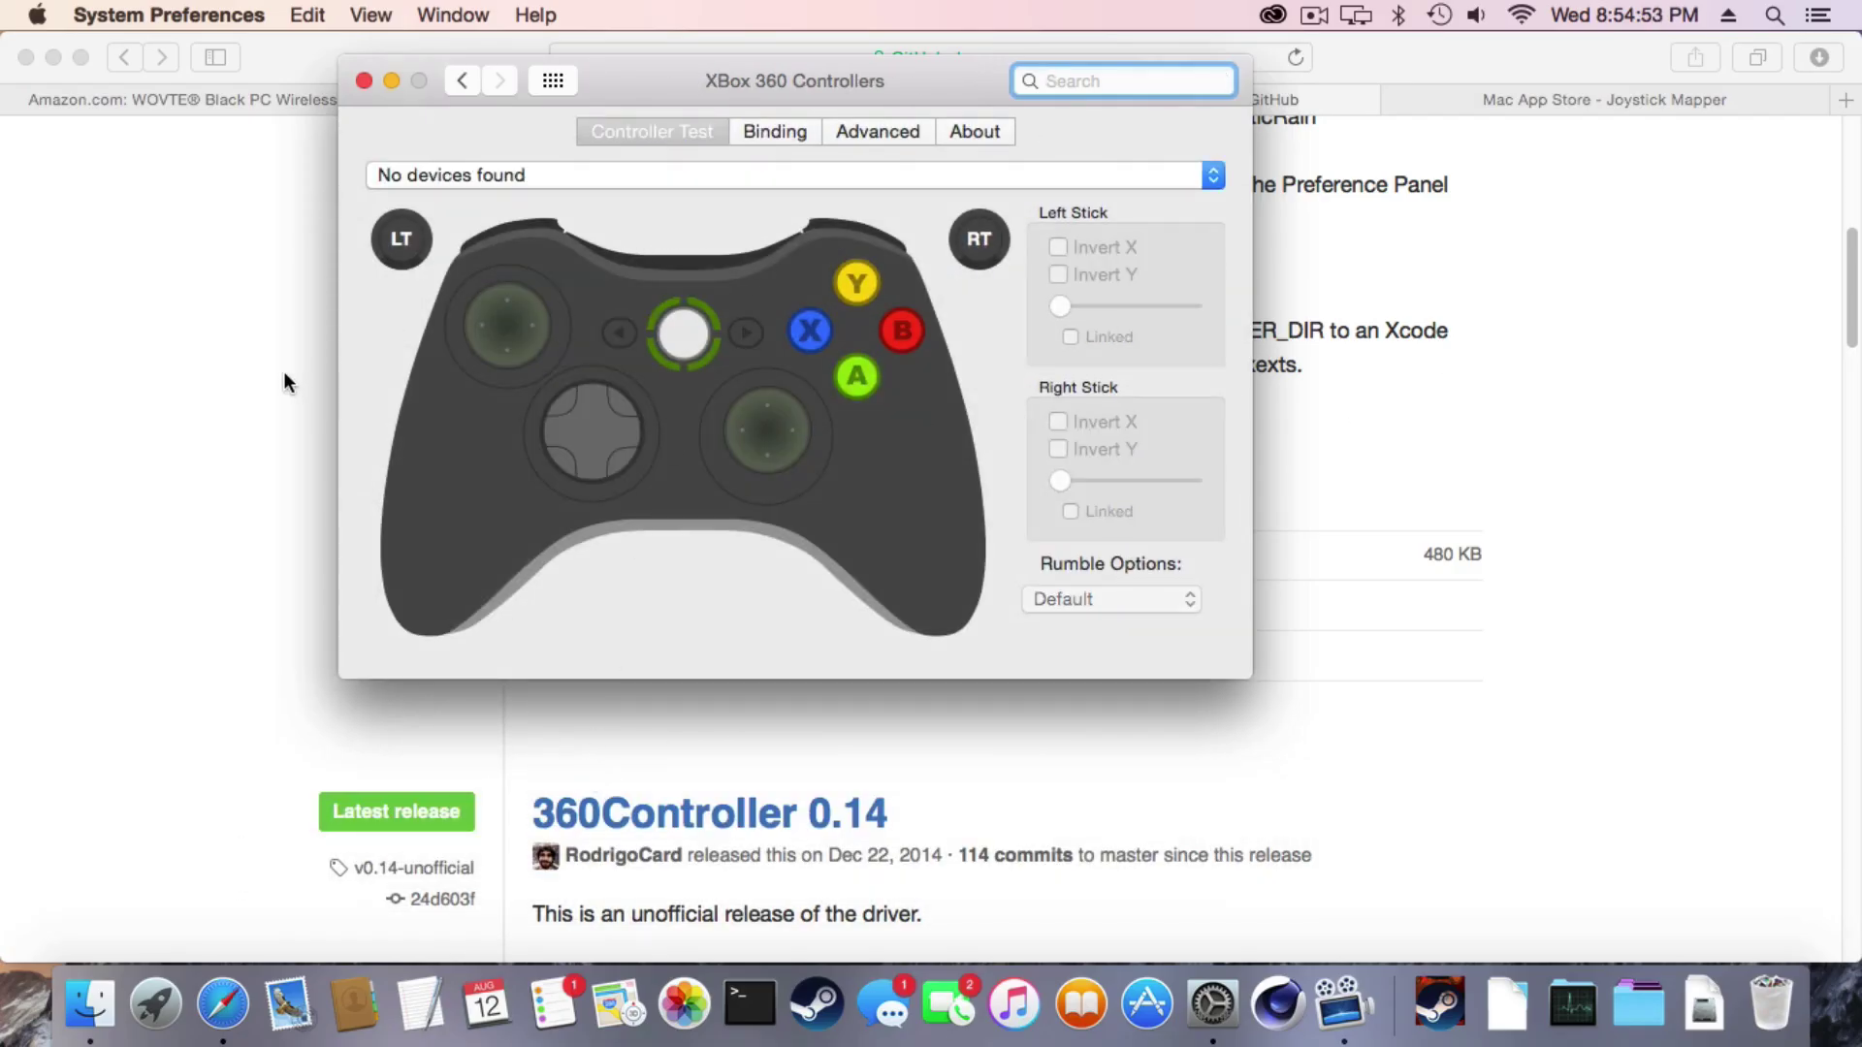
click(970, 184)
click(569, 175)
click(730, 167)
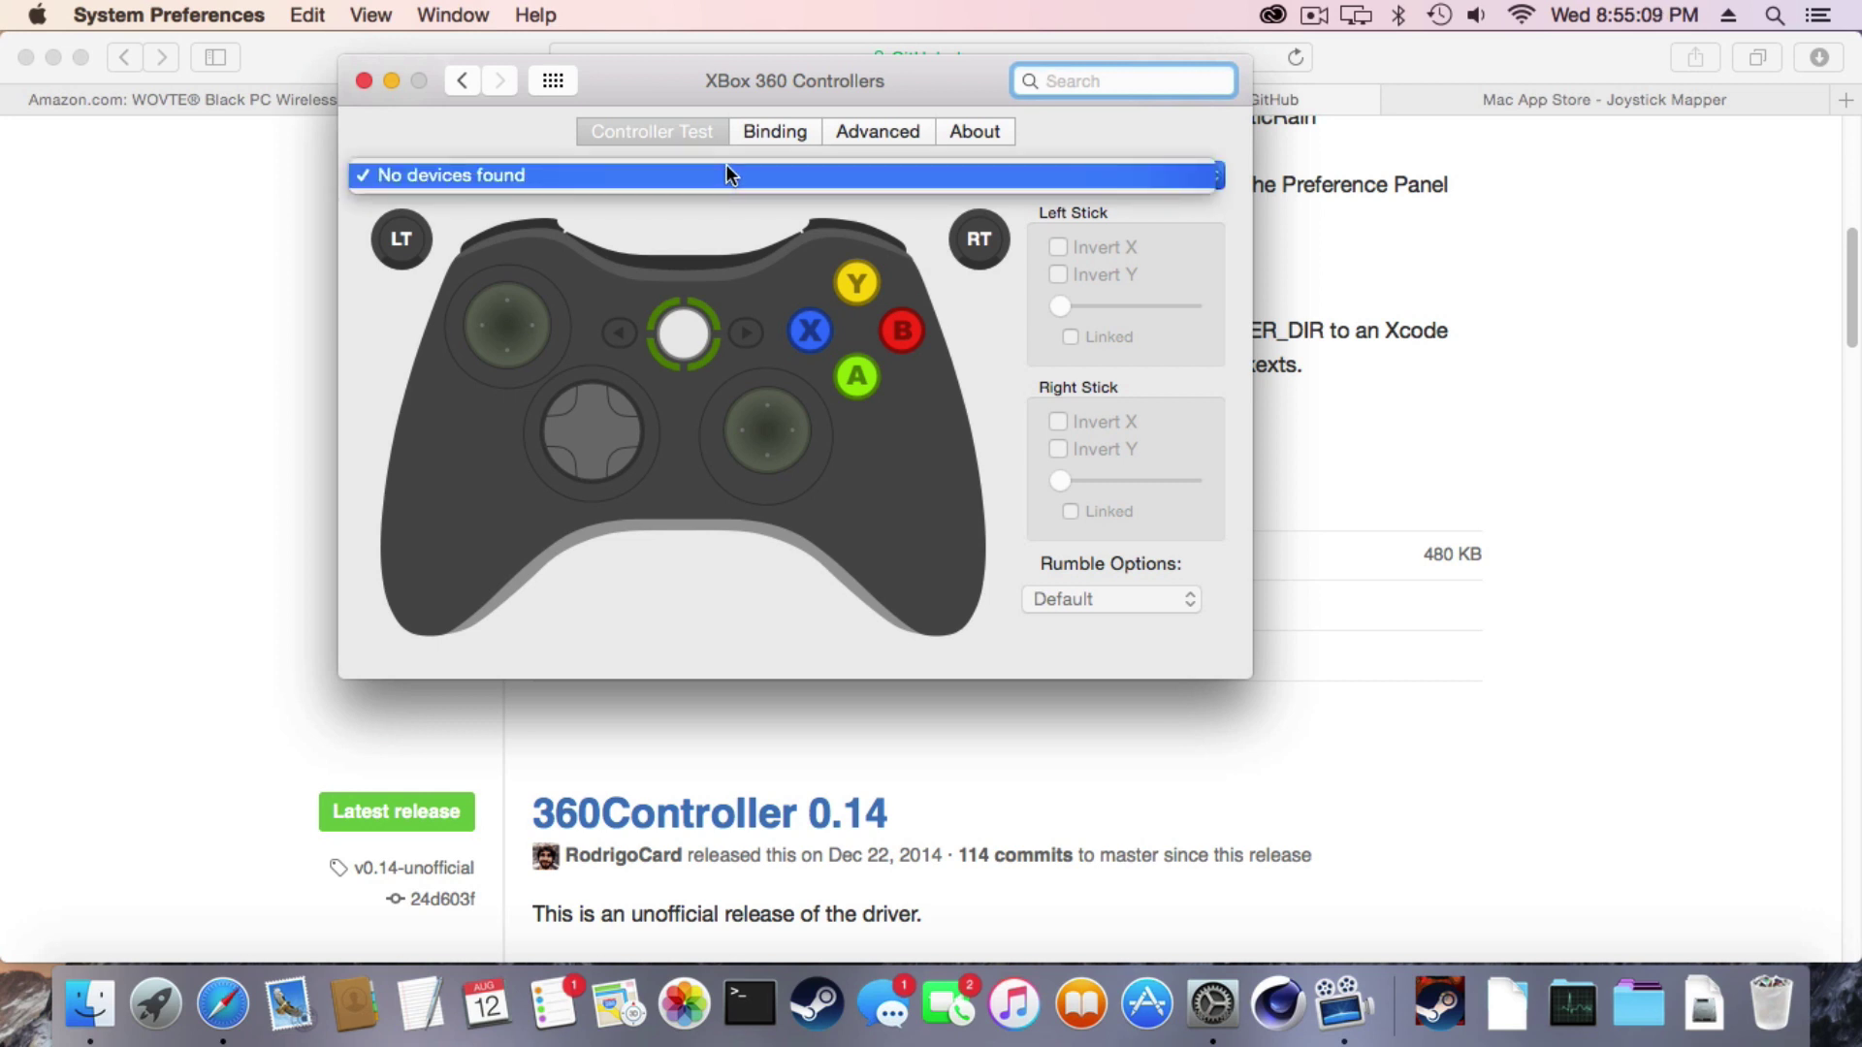
click(729, 175)
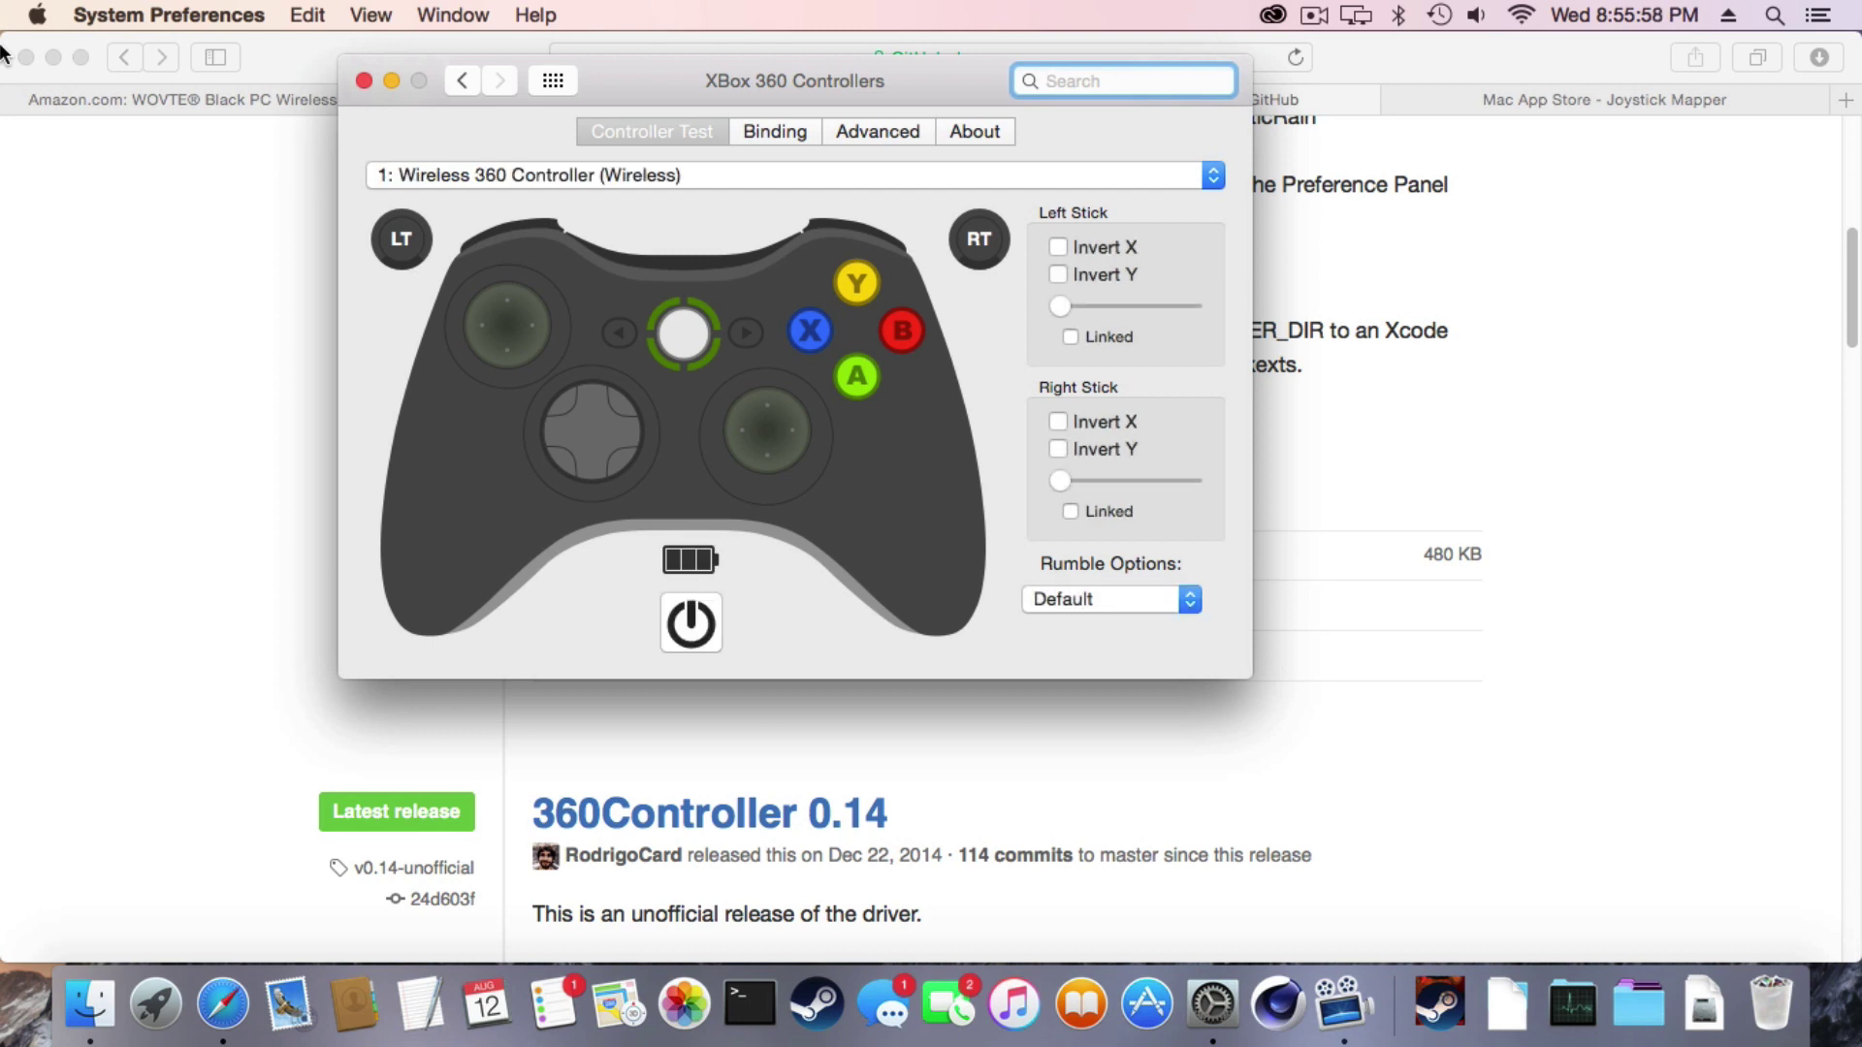
- Keep the wireless controller selected, review its Binding, Advanced, About and test tabs, then return to Safari
click(545, 174)
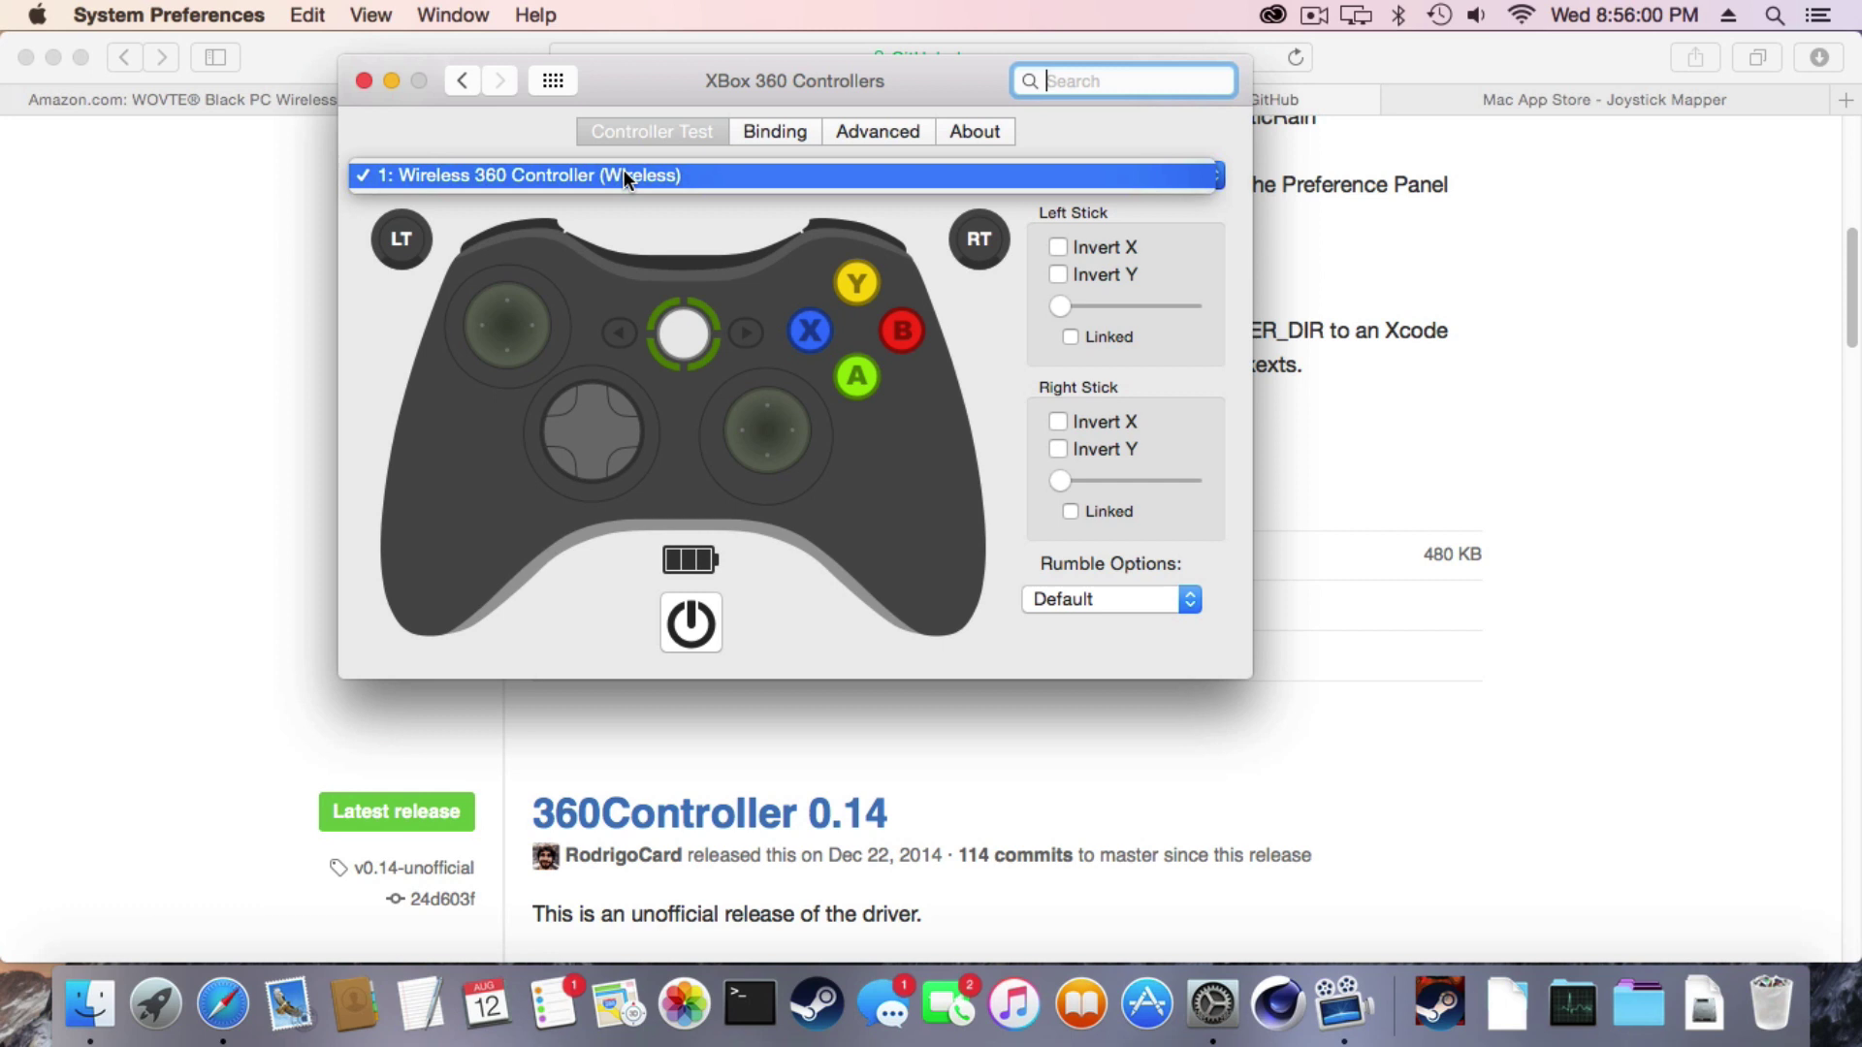
click(527, 192)
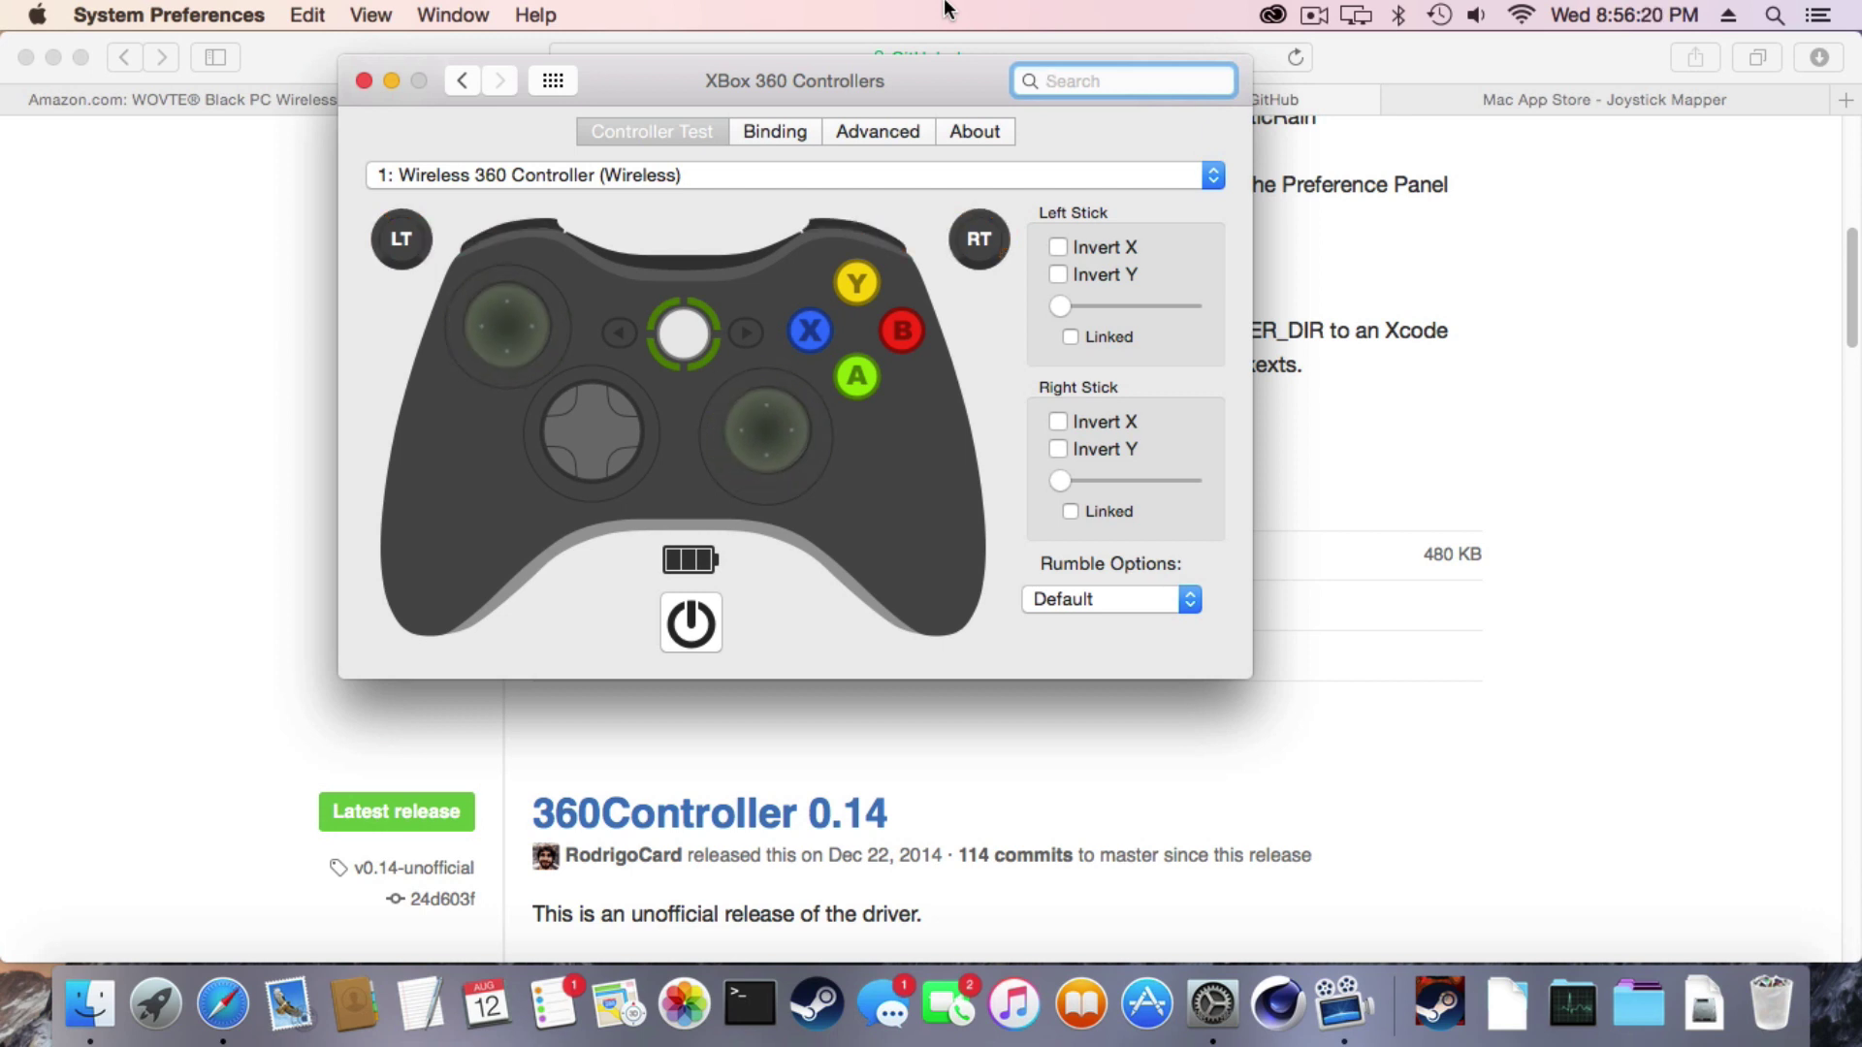
click(796, 128)
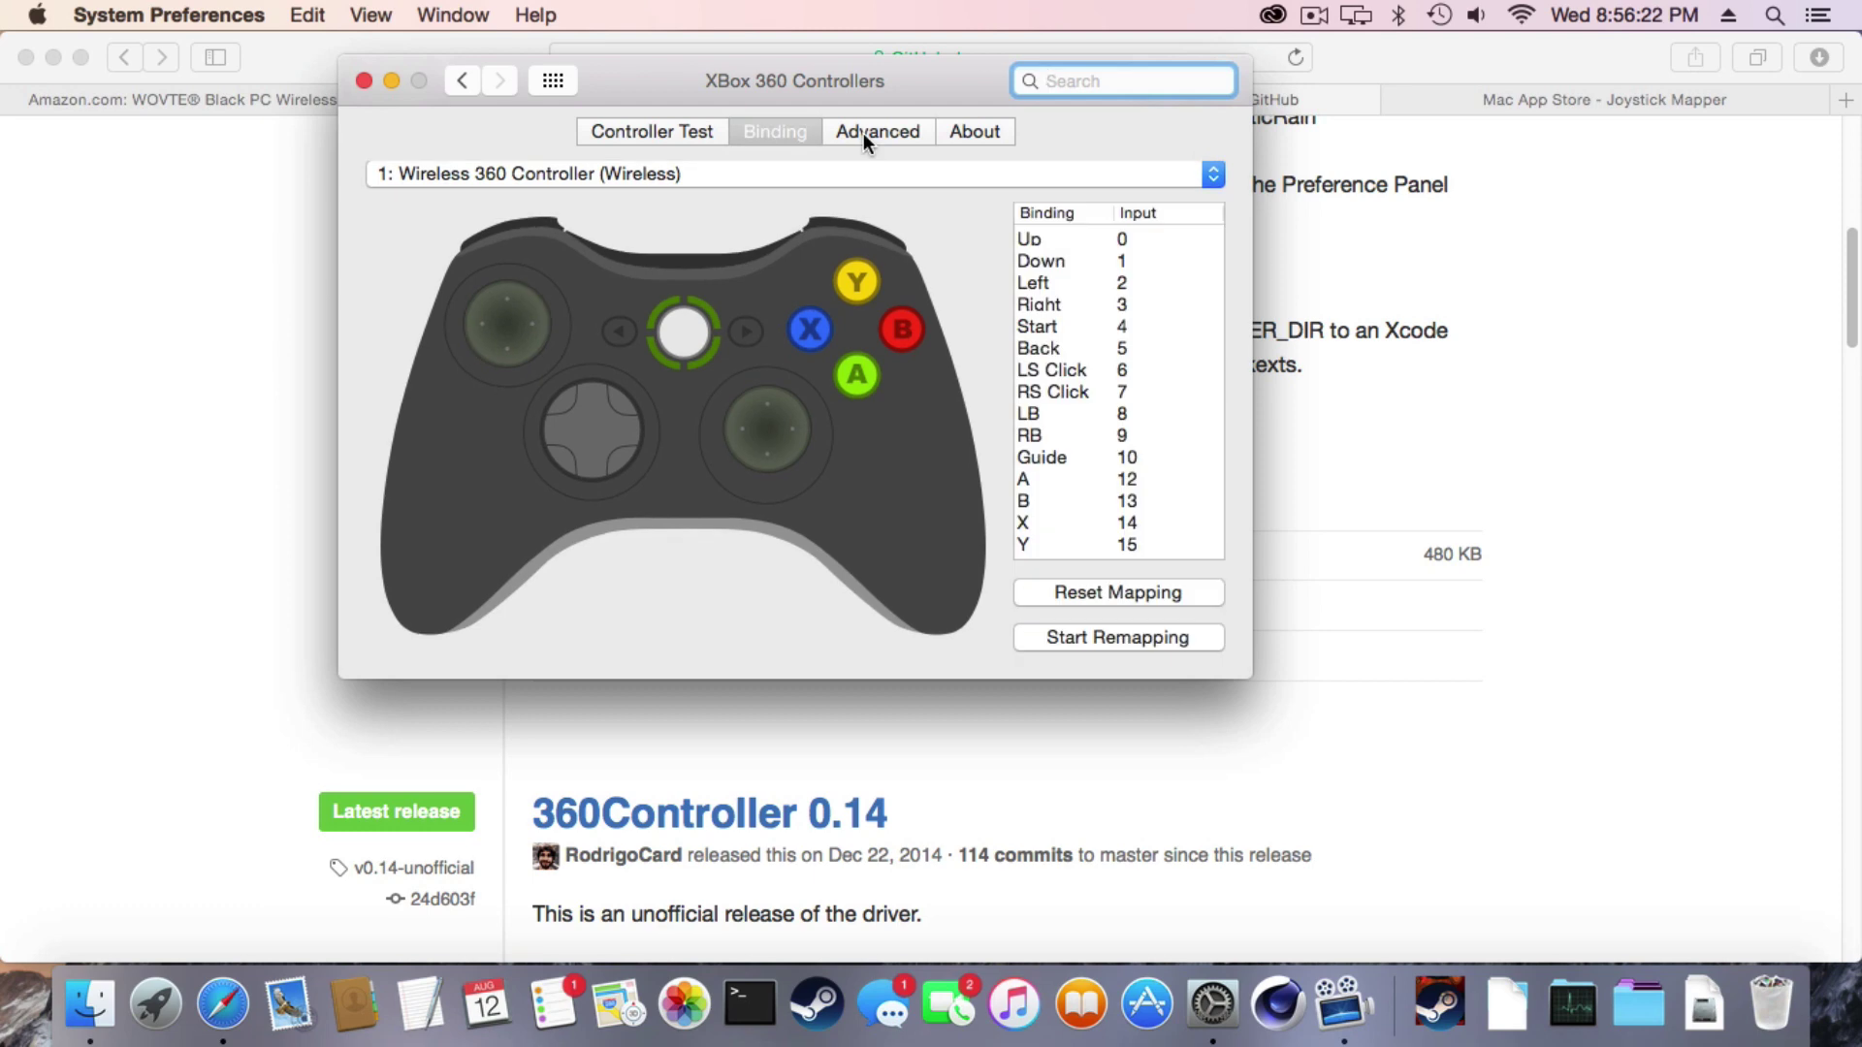
click(854, 130)
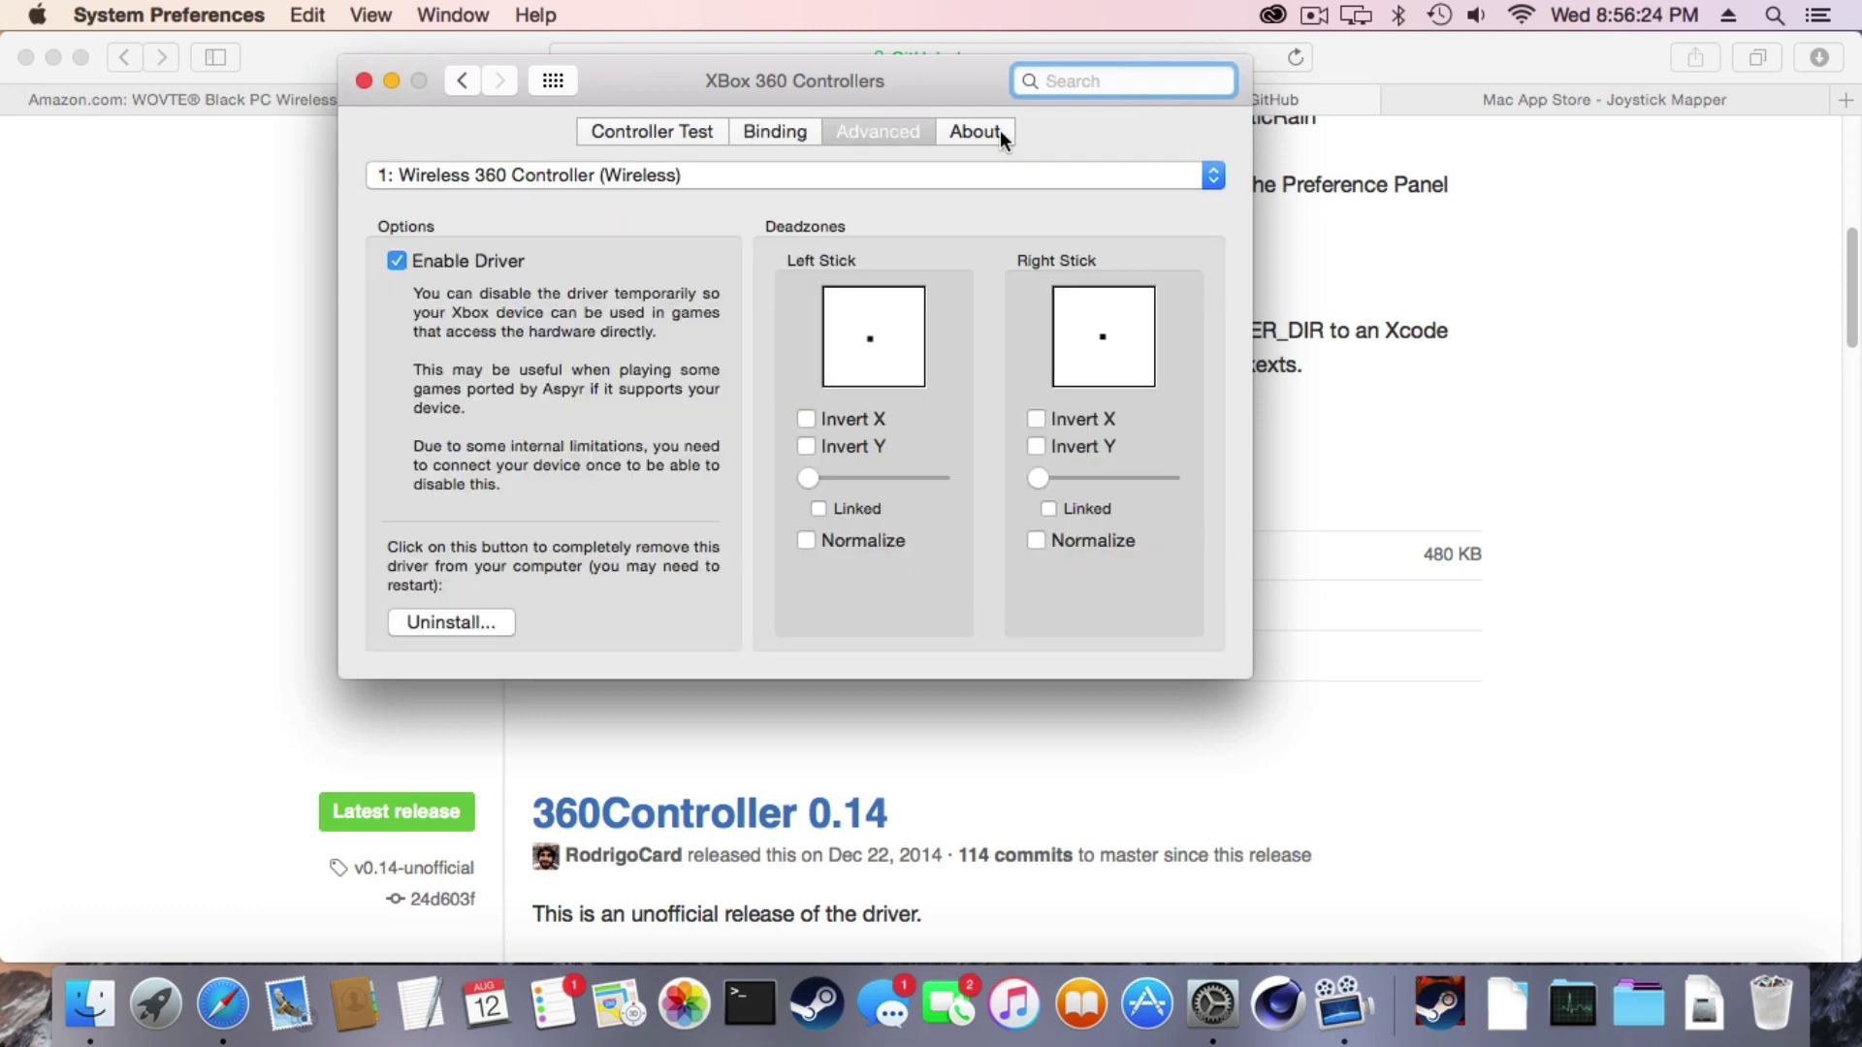
click(999, 130)
click(669, 131)
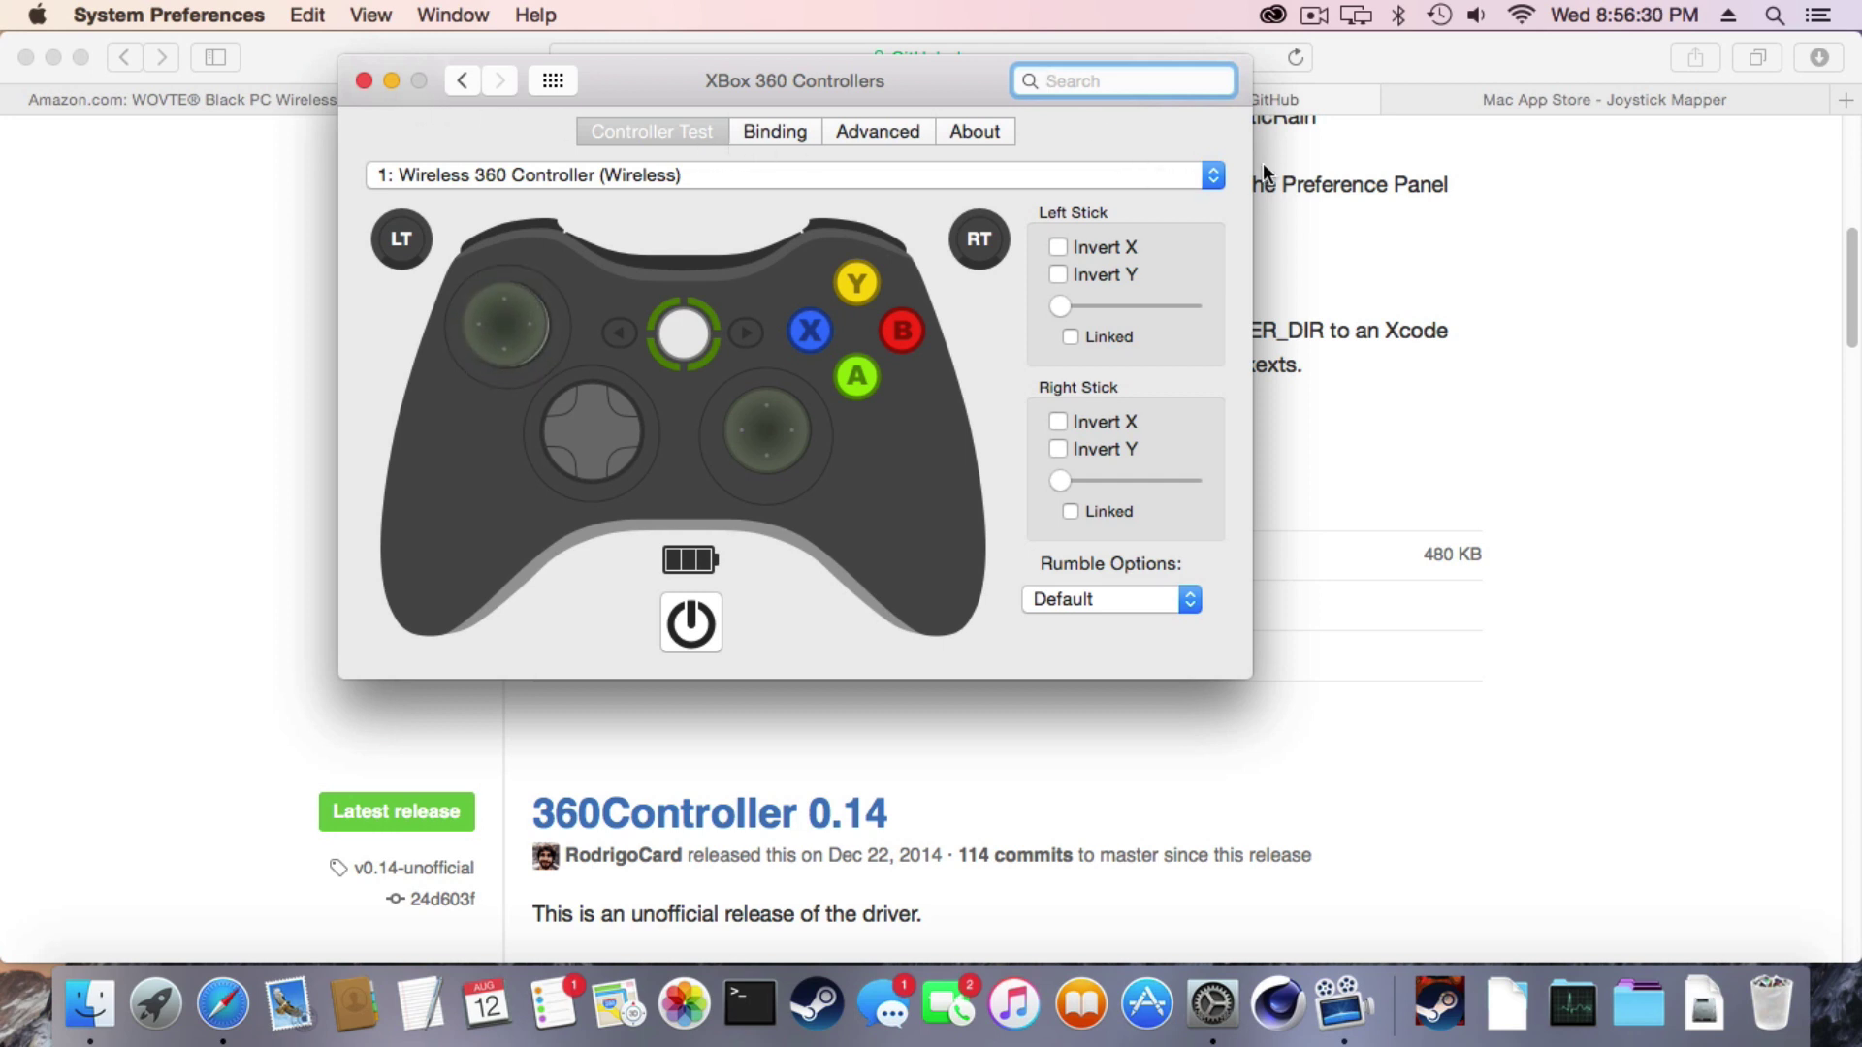
click(1338, 177)
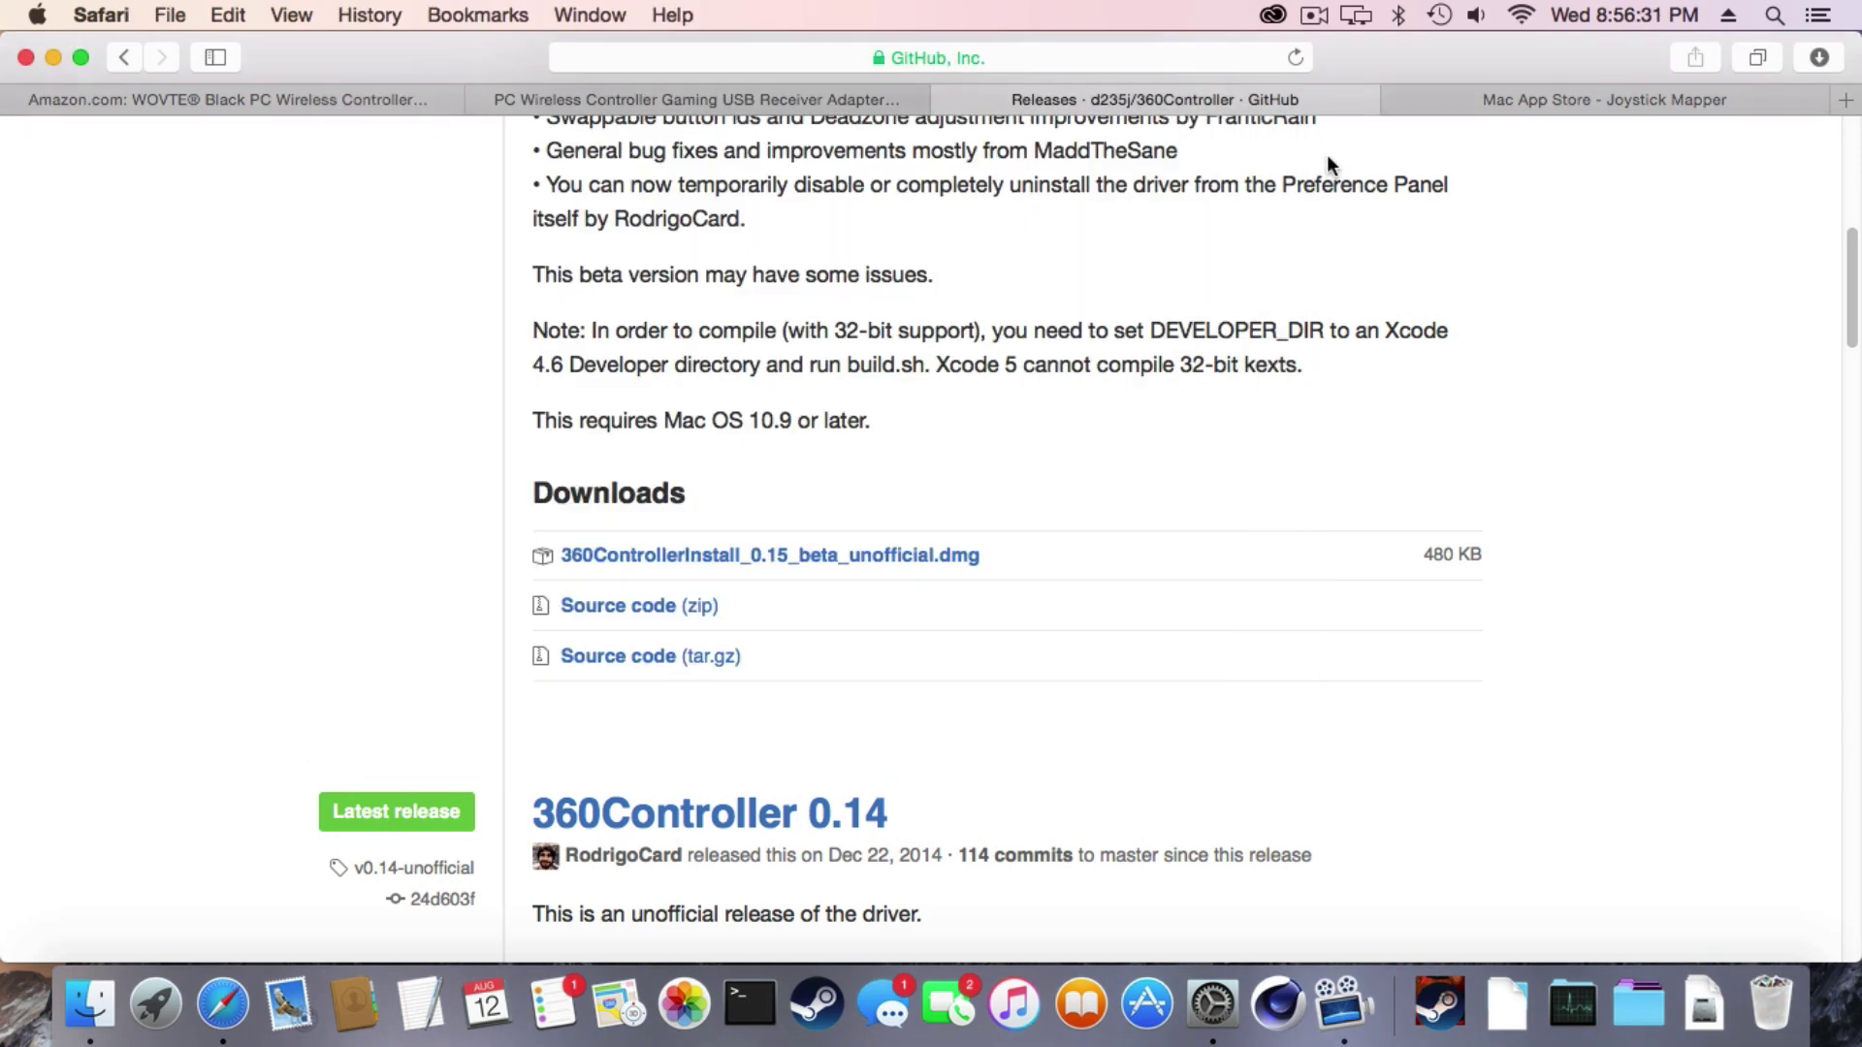
- View the Joystick Mapper store page, then launch Joystick Mapper from the Applications stack
click(1476, 105)
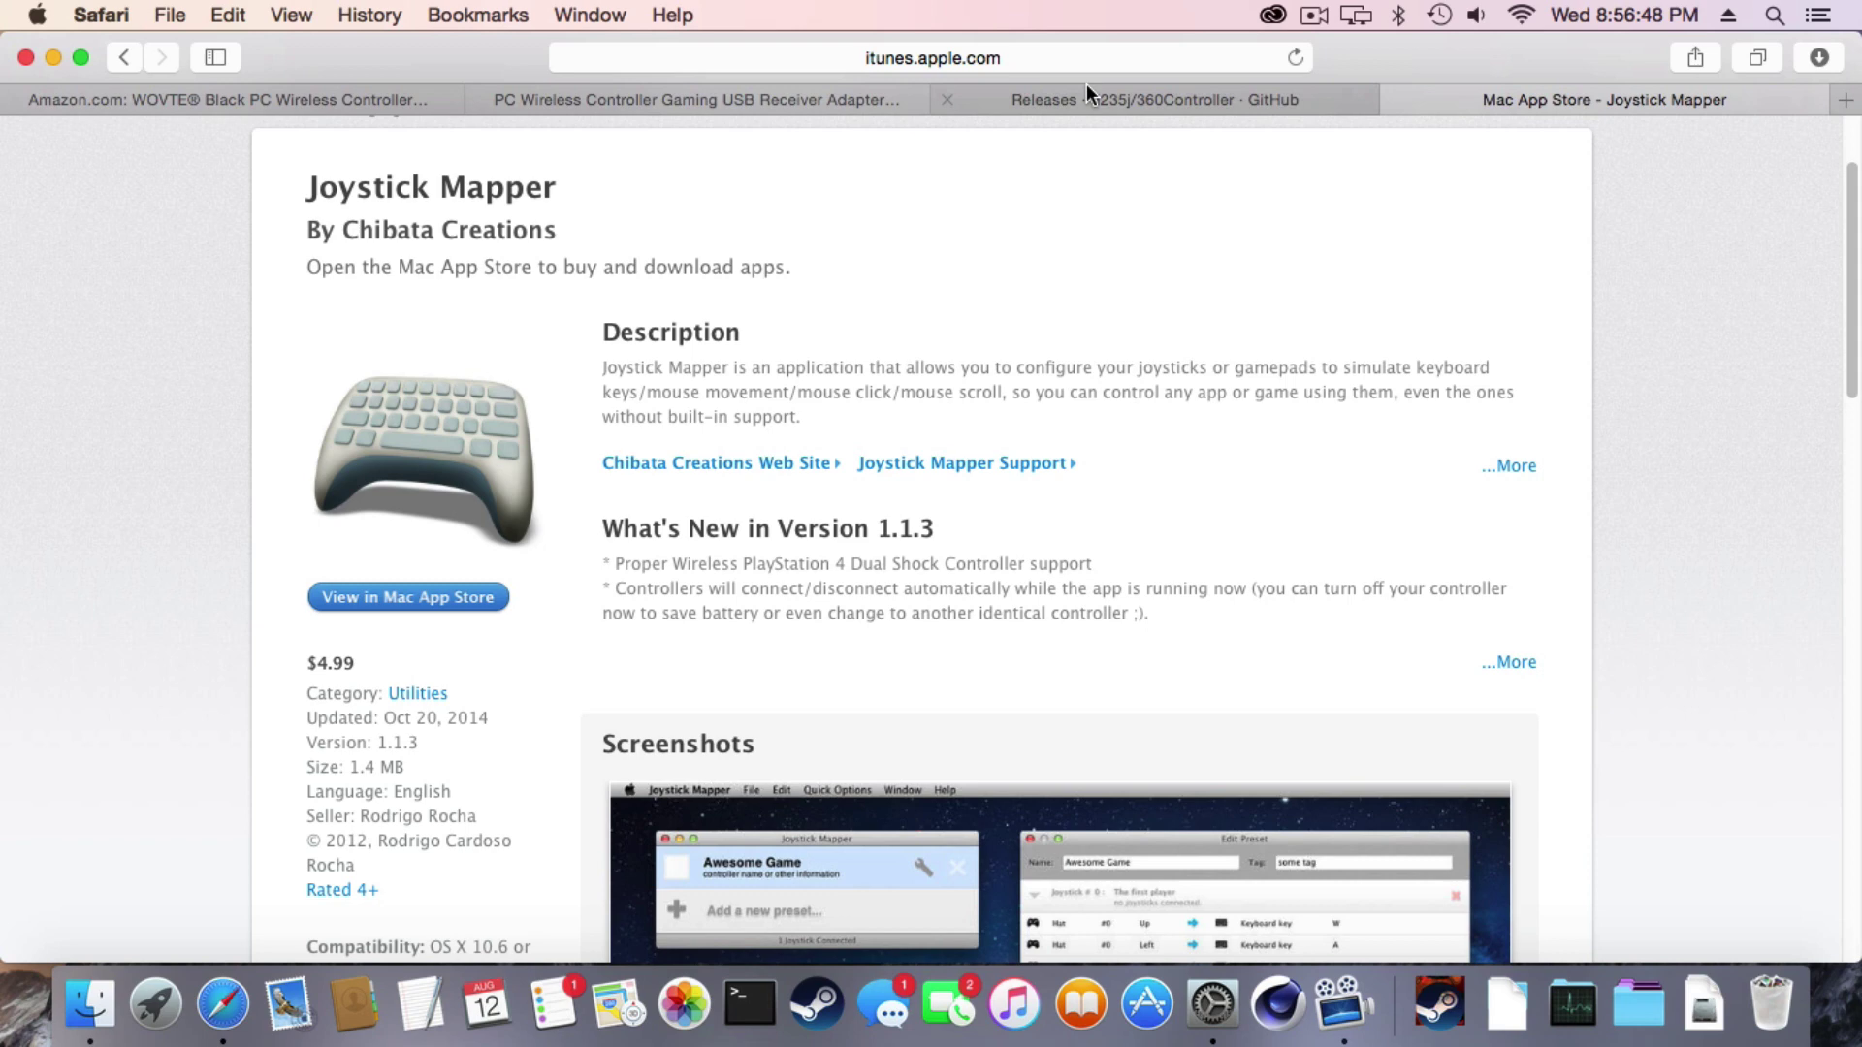
click(1235, 1036)
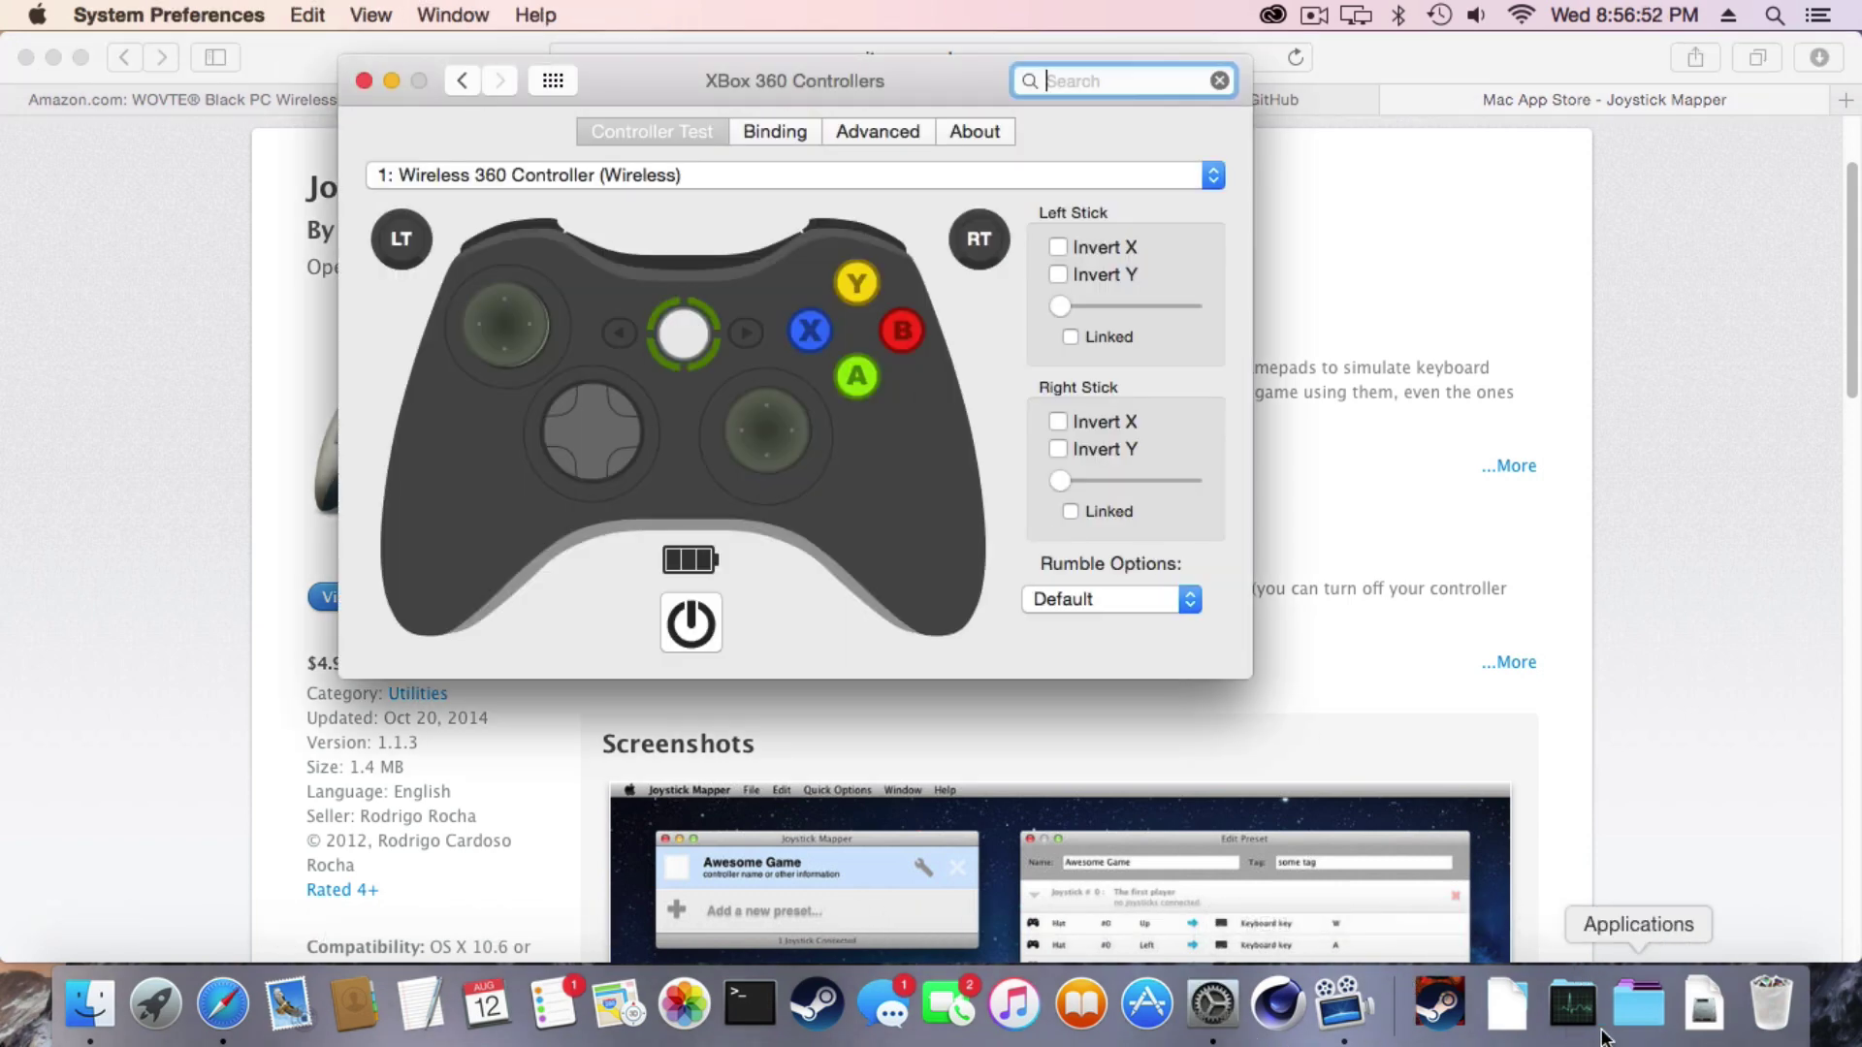
click(1639, 1009)
scroll(1091, 696, down, 3)
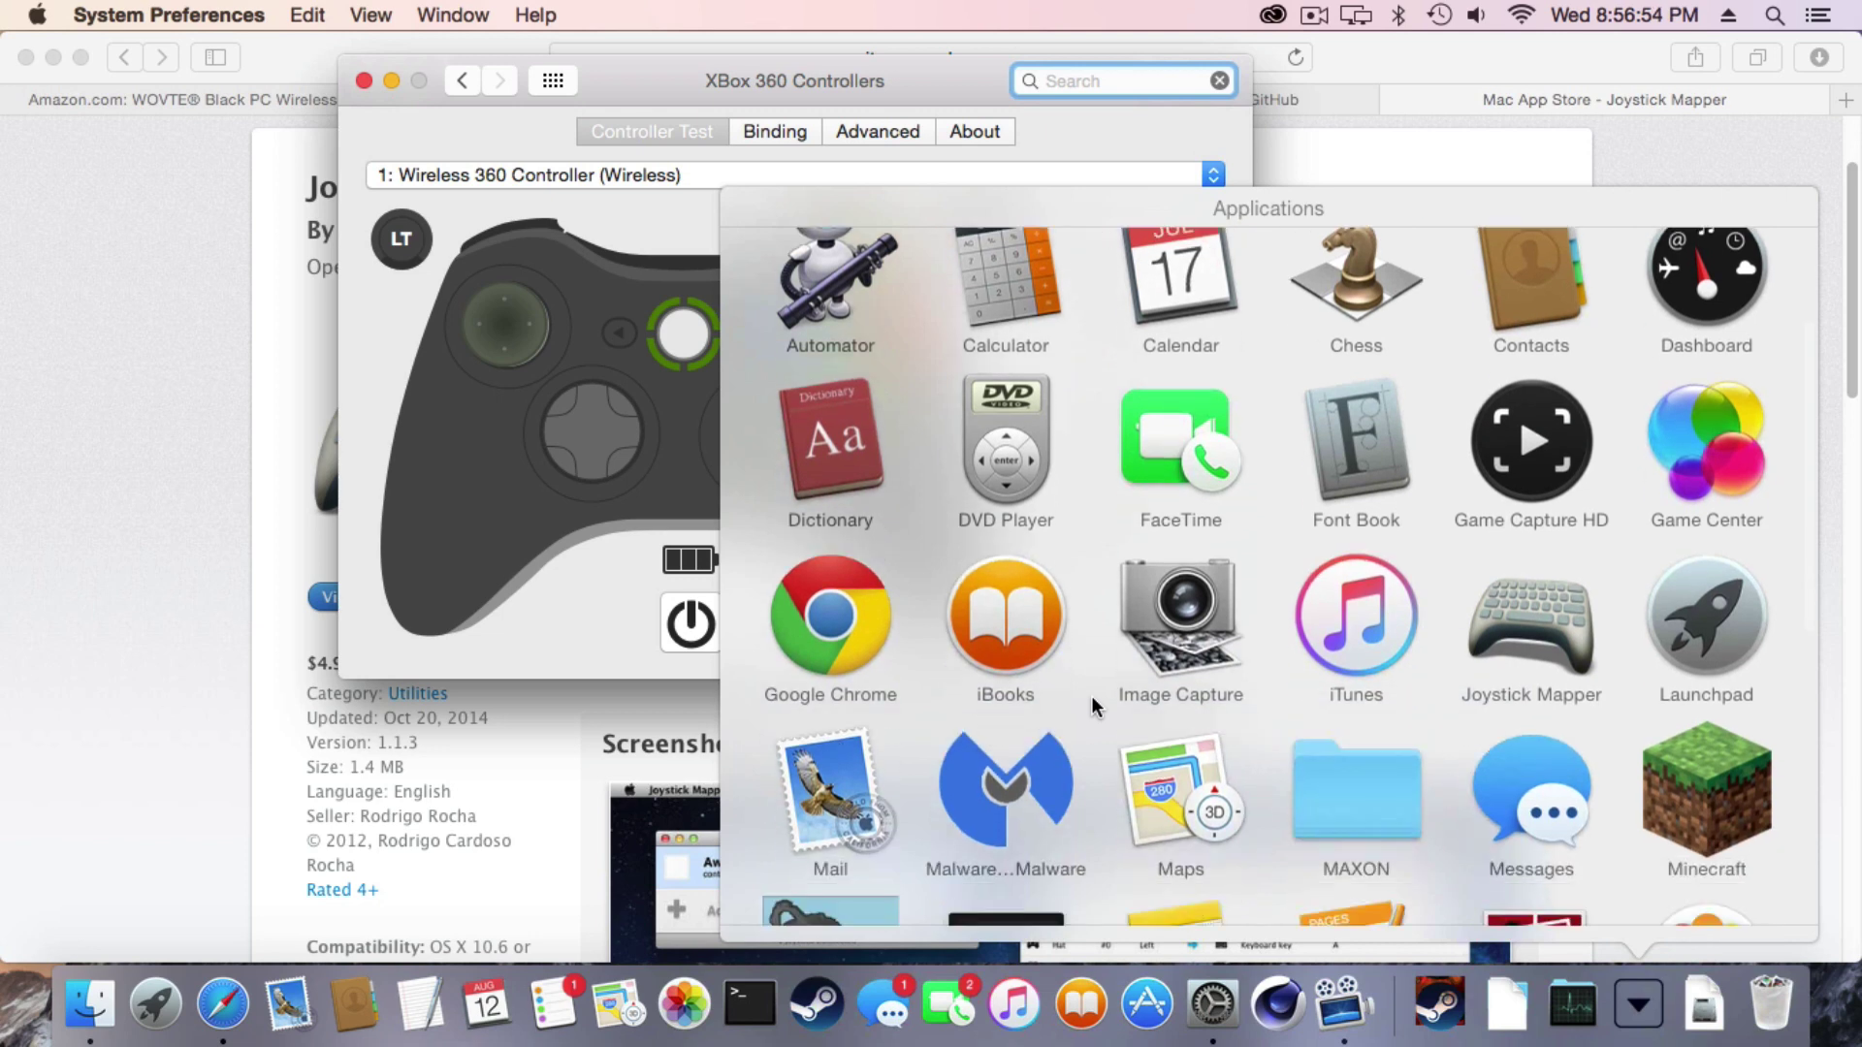
click(1534, 580)
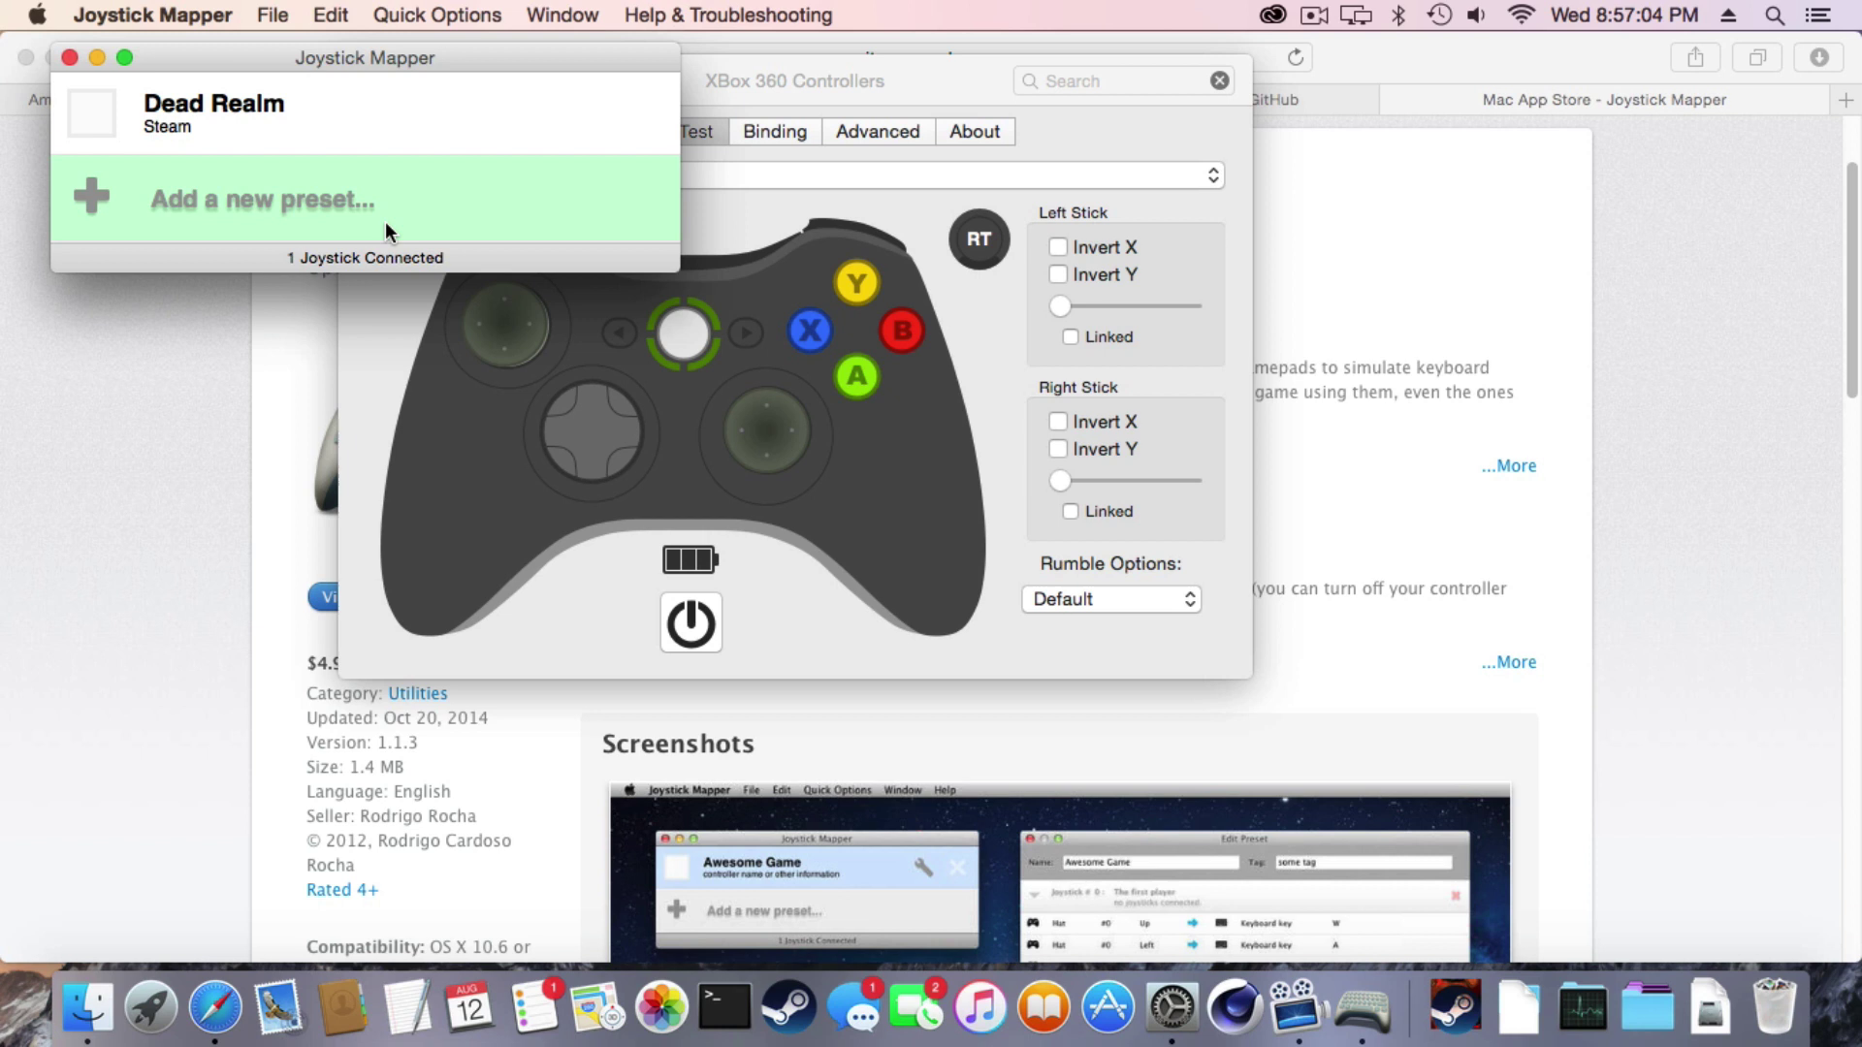
- Launch Minecraft 1.8.7 from the Games stack in the Dock
click(1455, 1009)
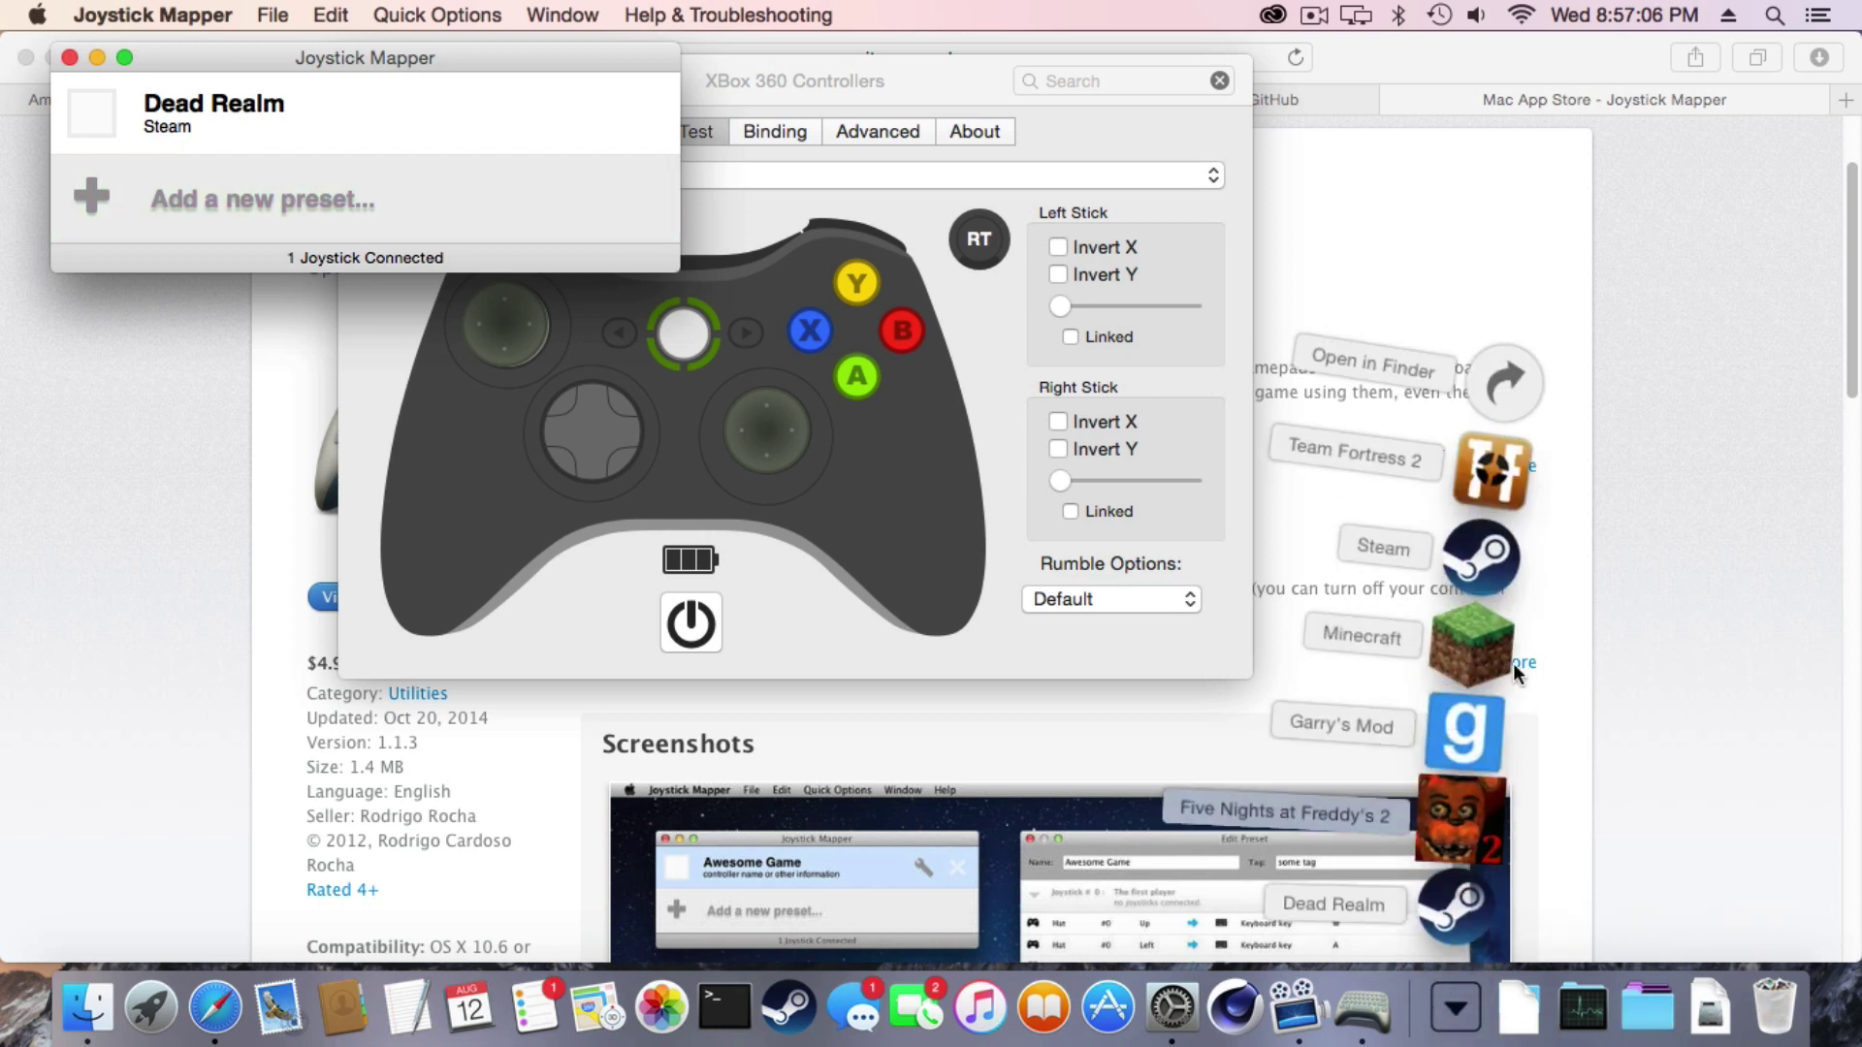
click(1464, 661)
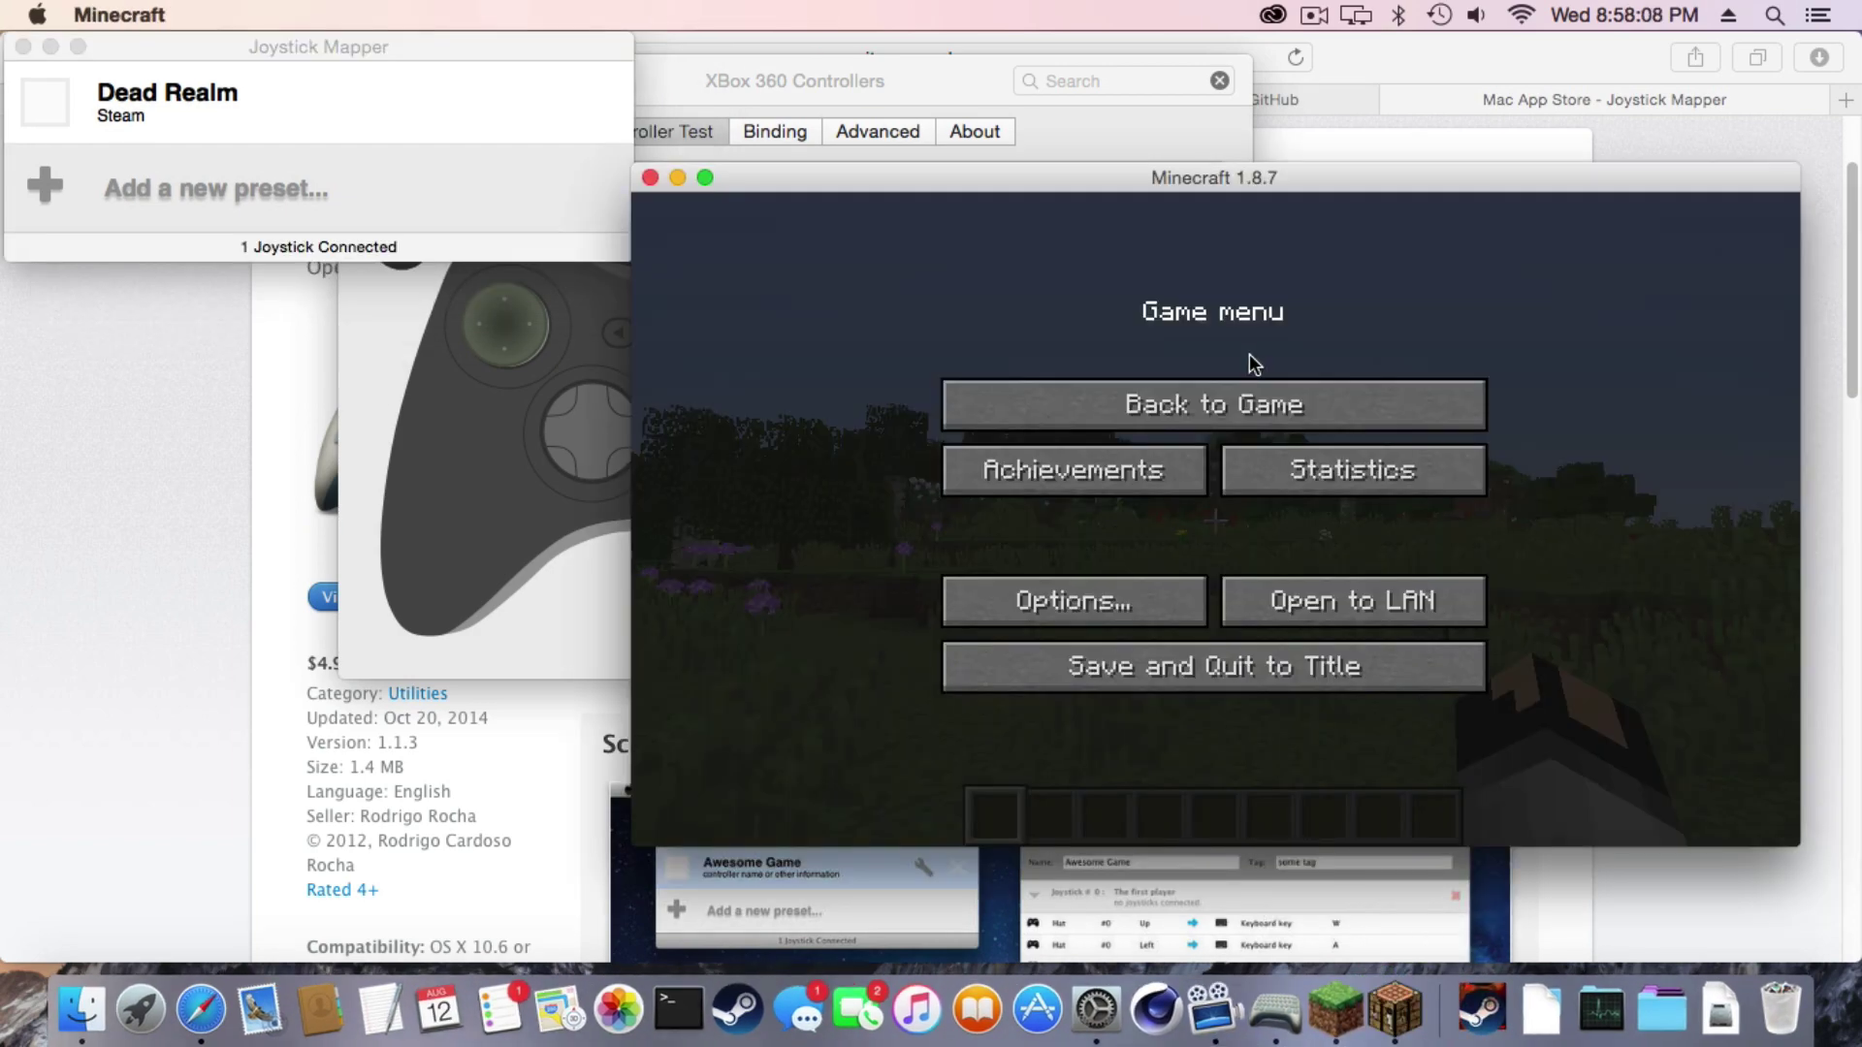
- Resume Minecraft and walk forward with W through the flowery field toward the trees
click(1249, 403)
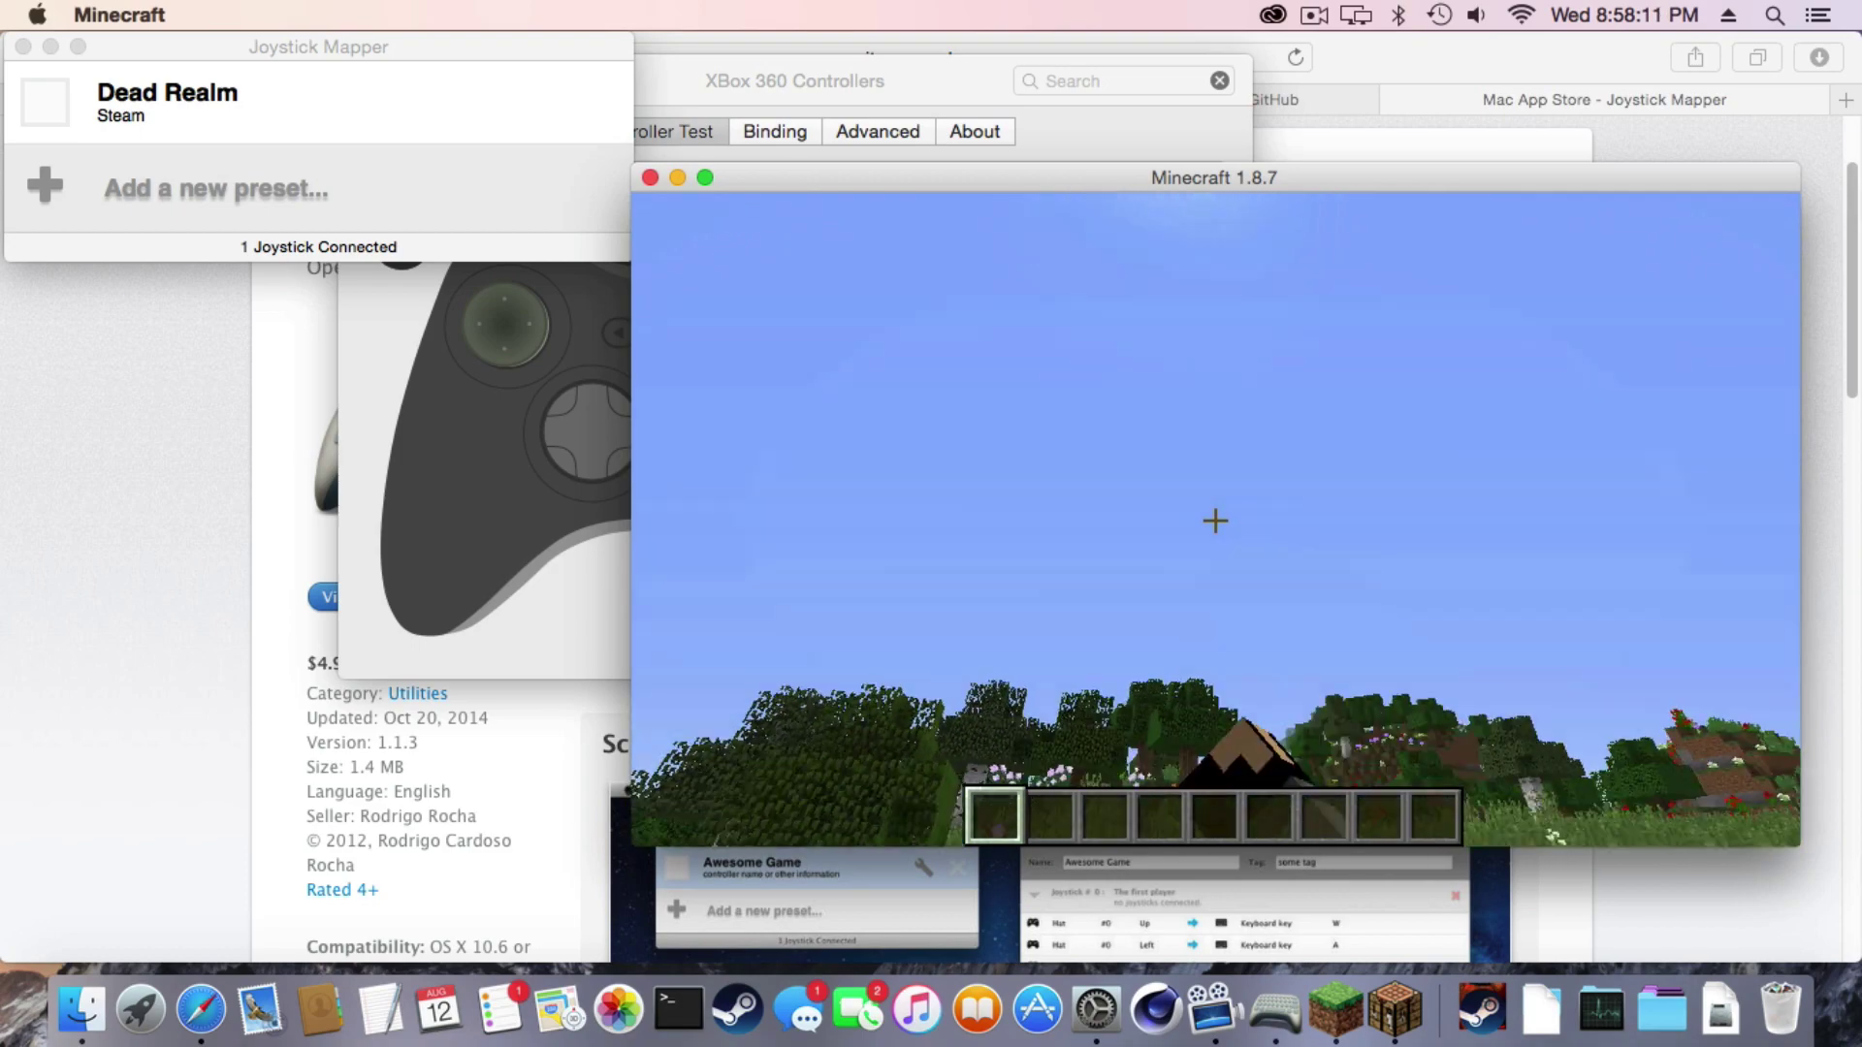
click(1215, 521)
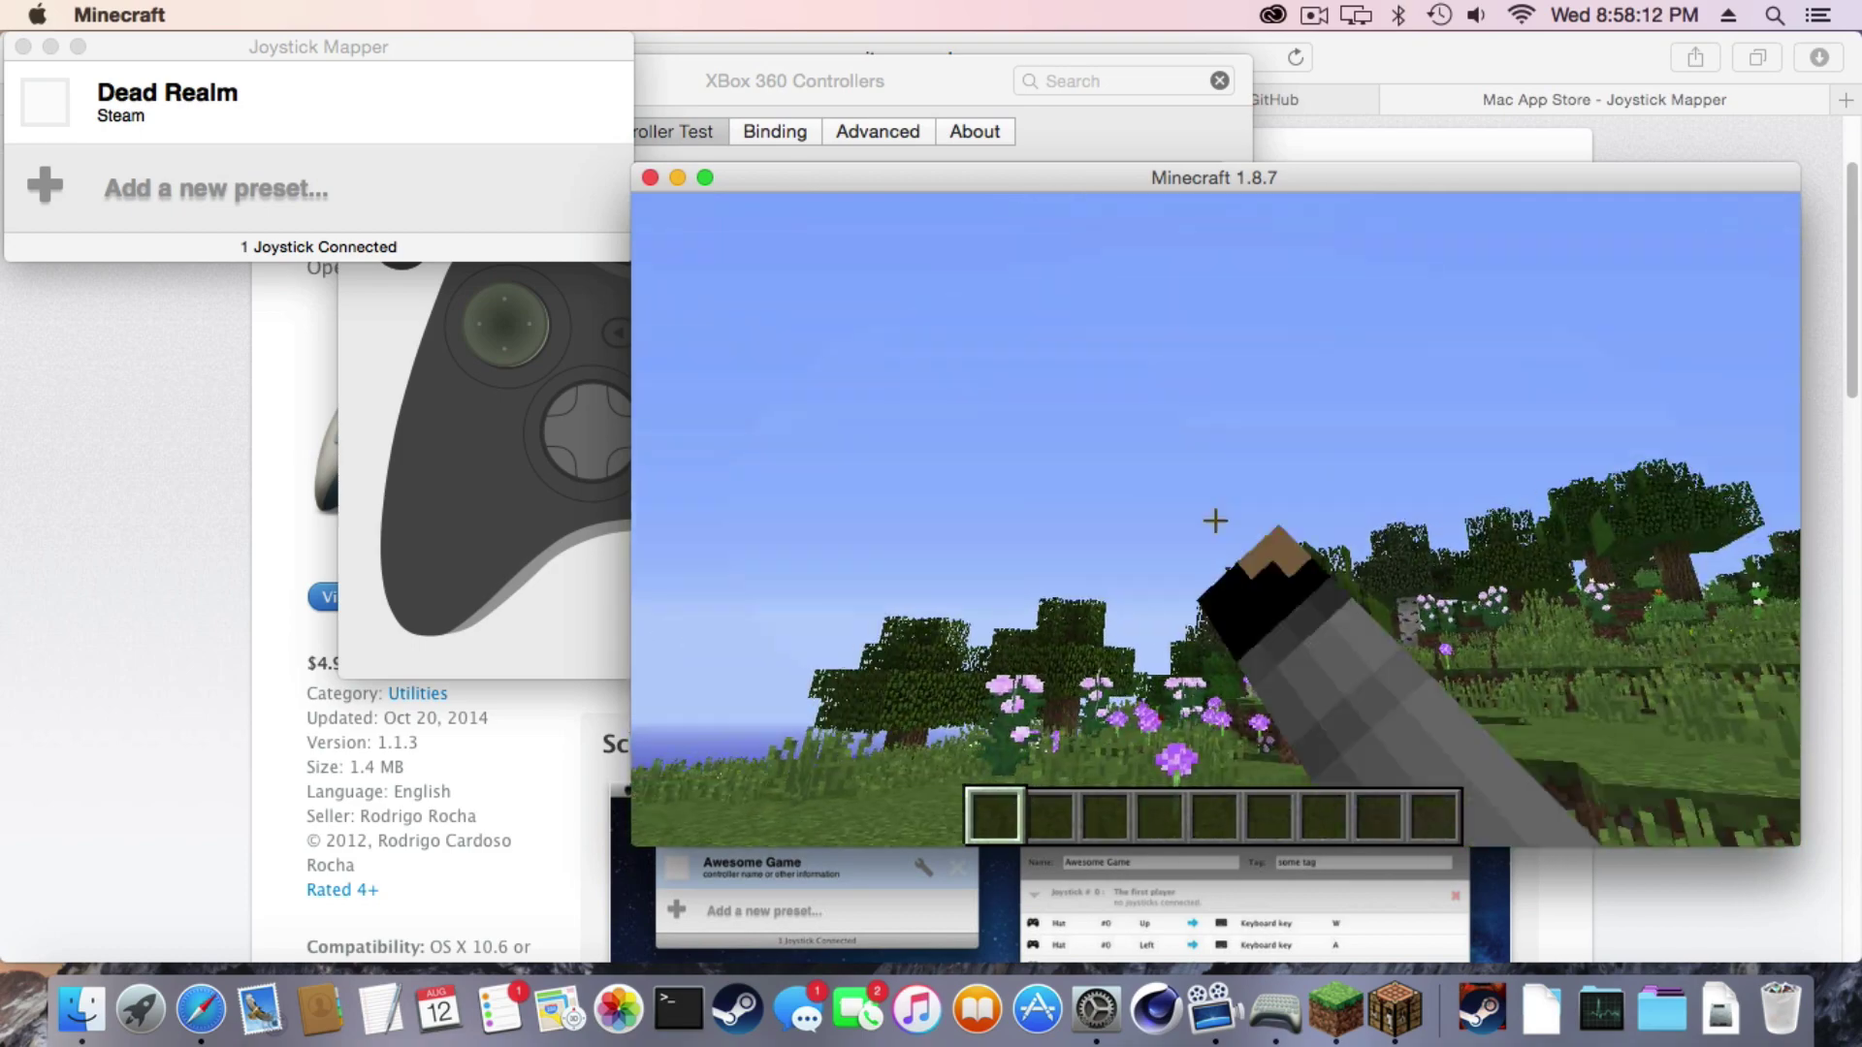
key(w)
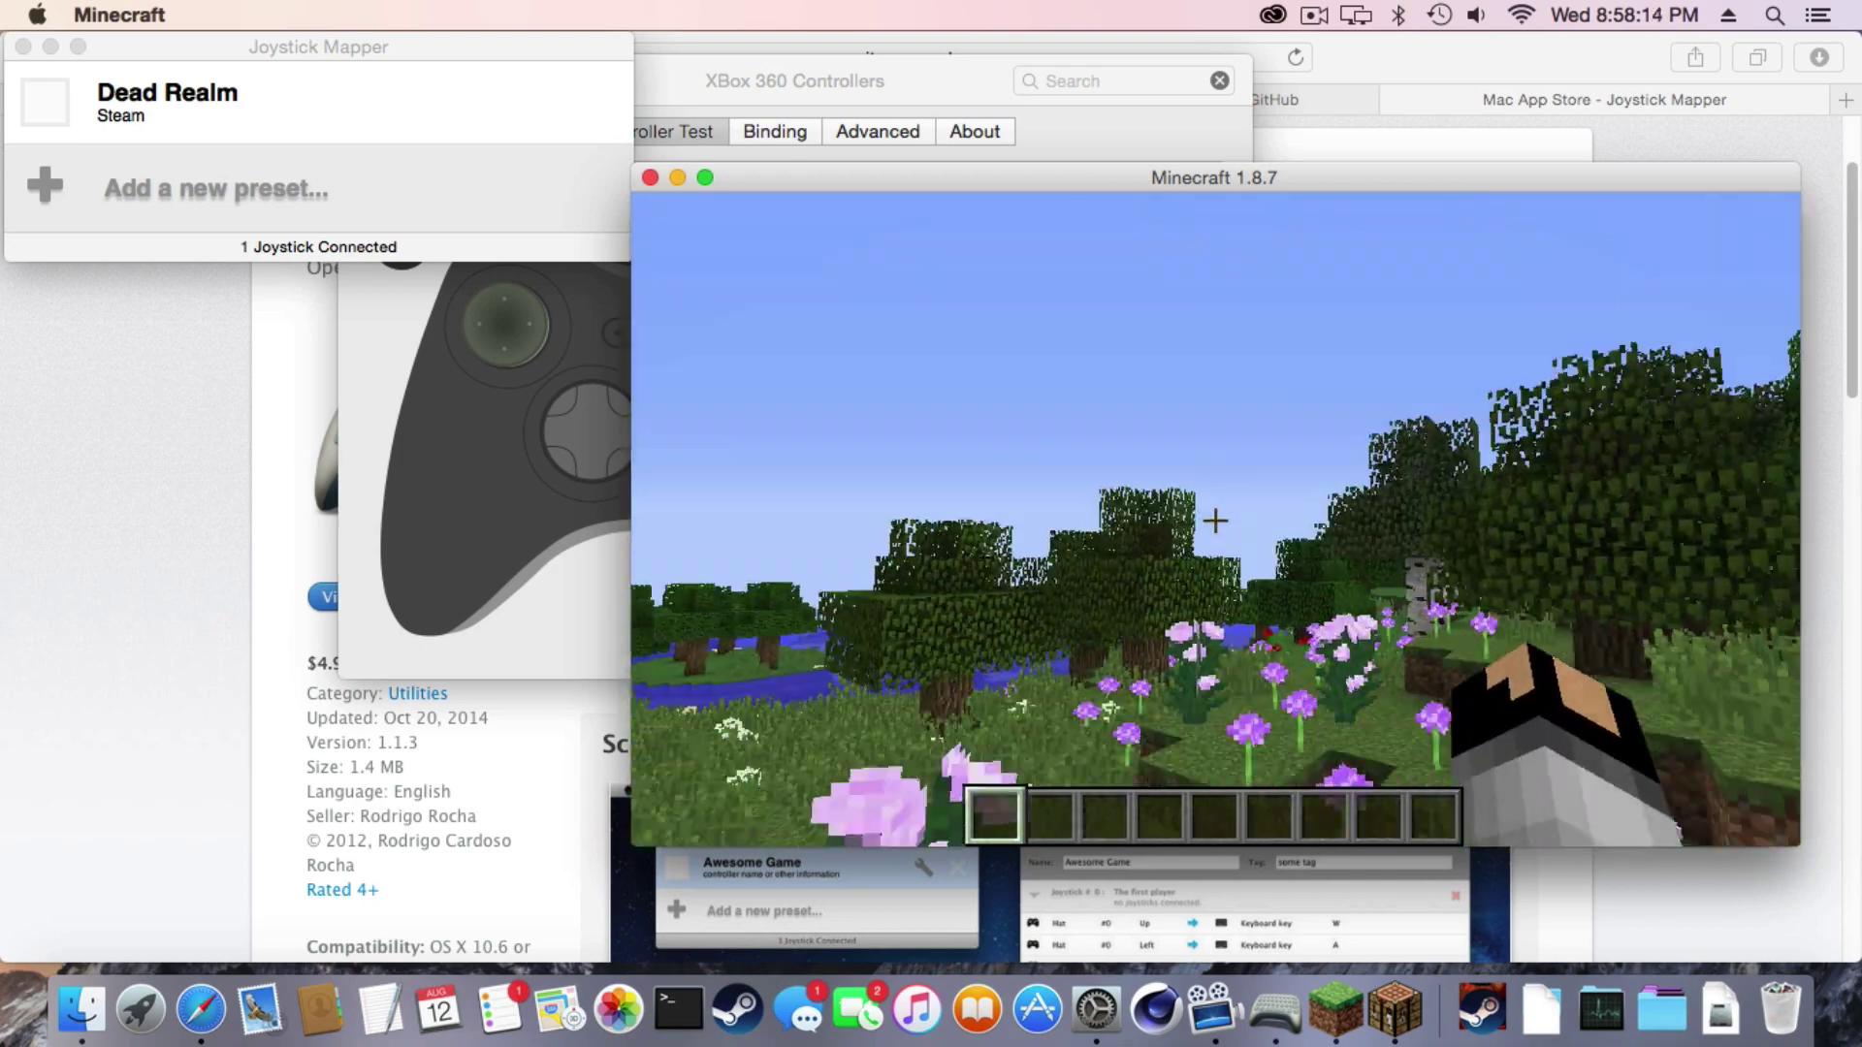
key(w)
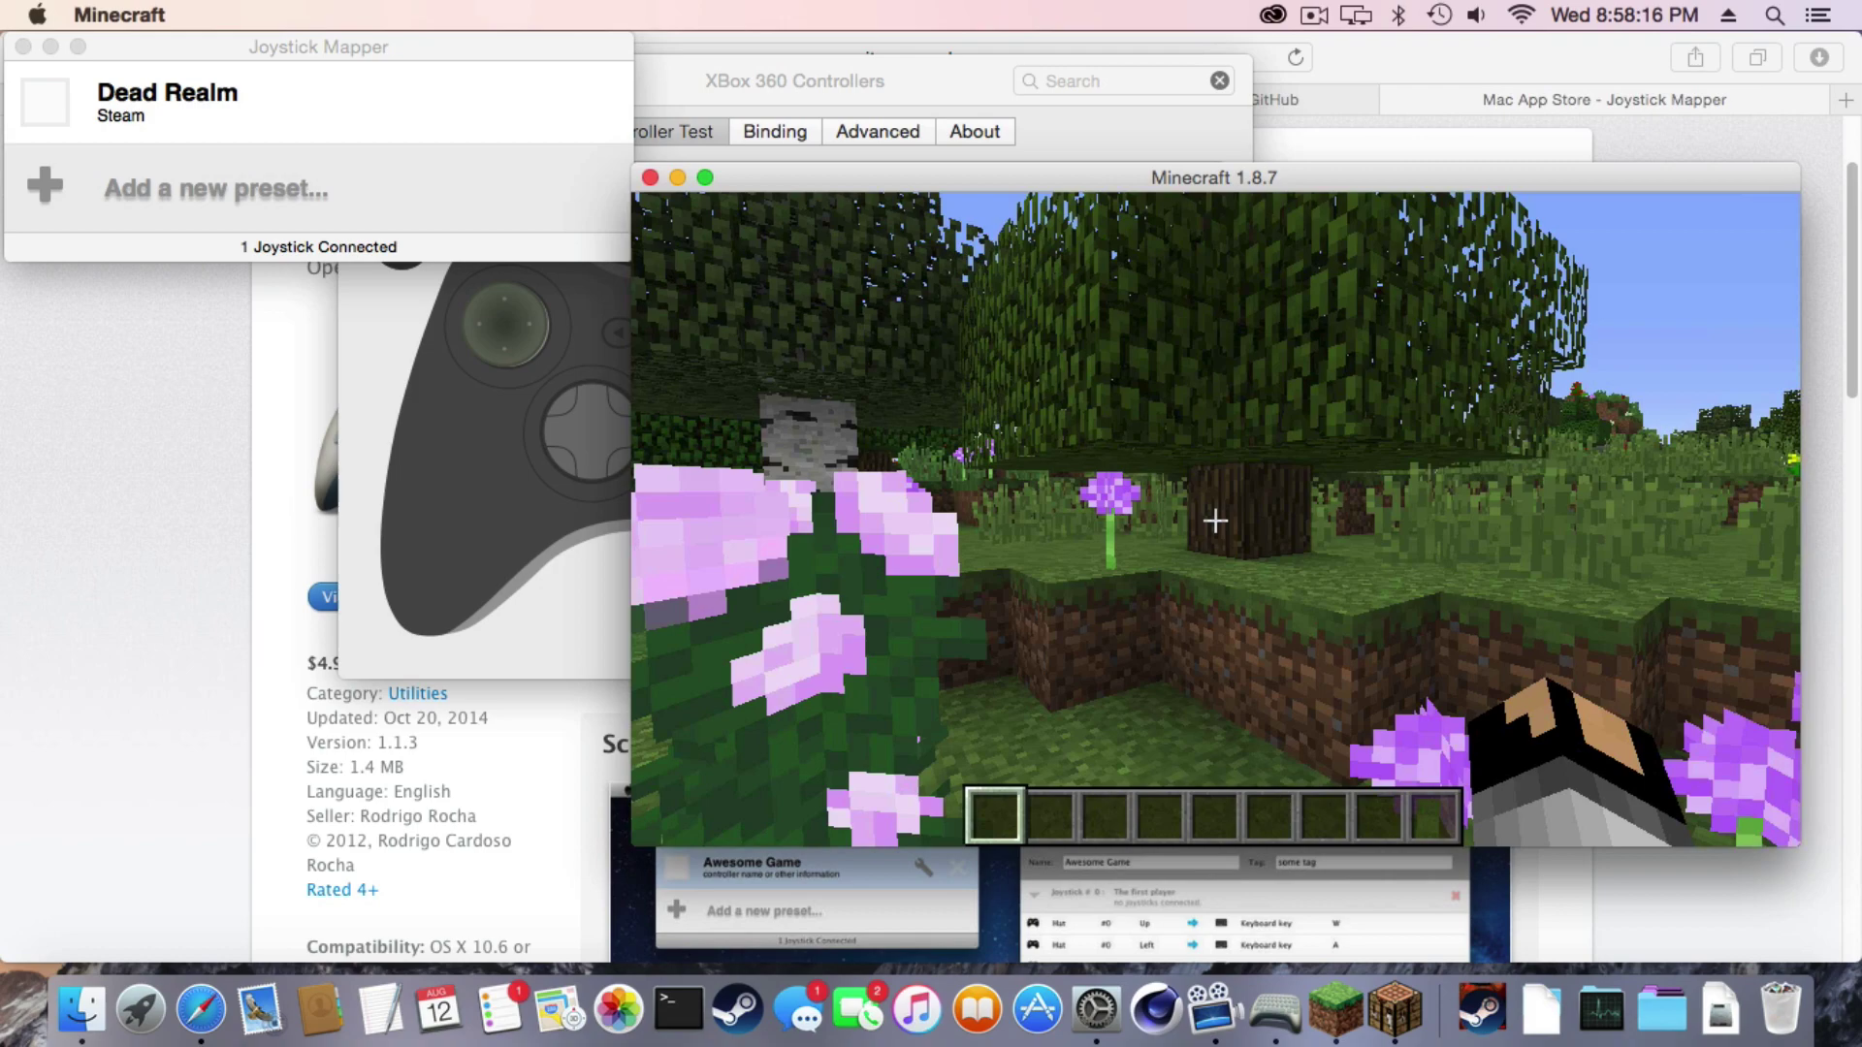
key(w)
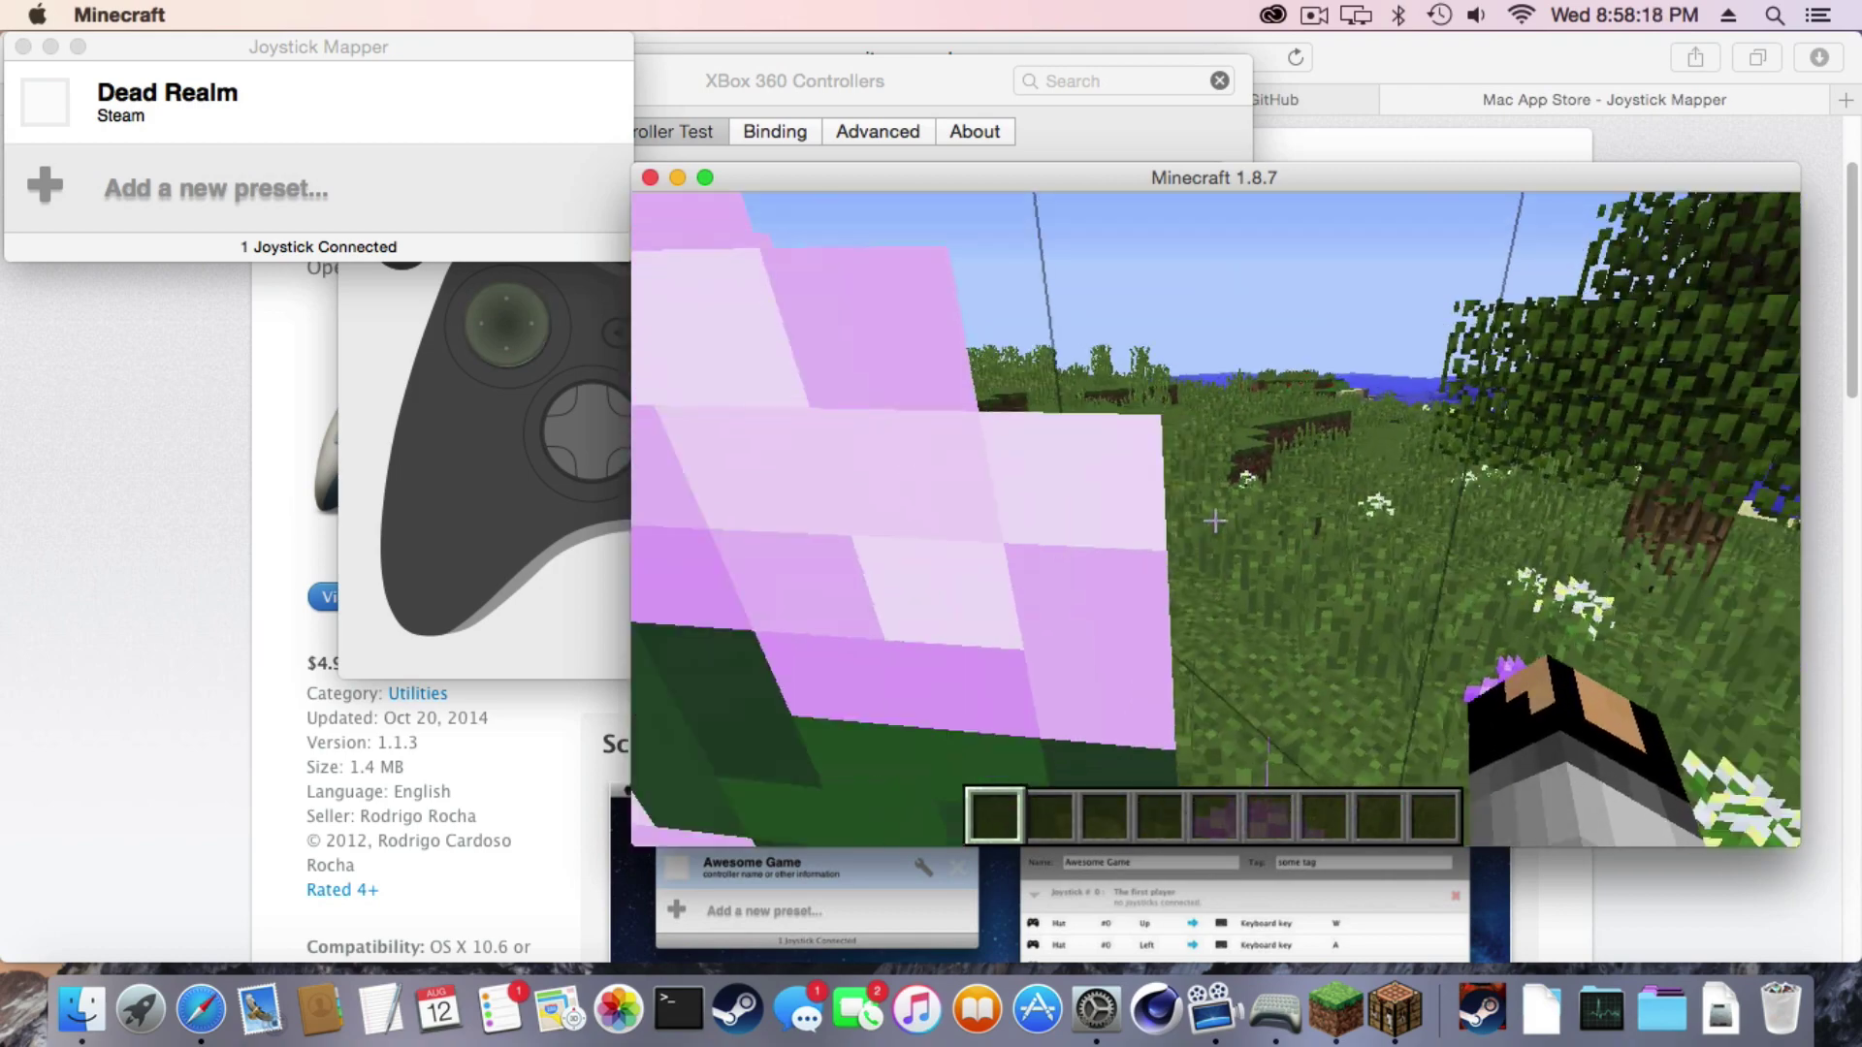
- Pause the game, move the controller test window down and left, and resume play
key(Escape)
drag(904, 80, 565, 281)
click(902, 190)
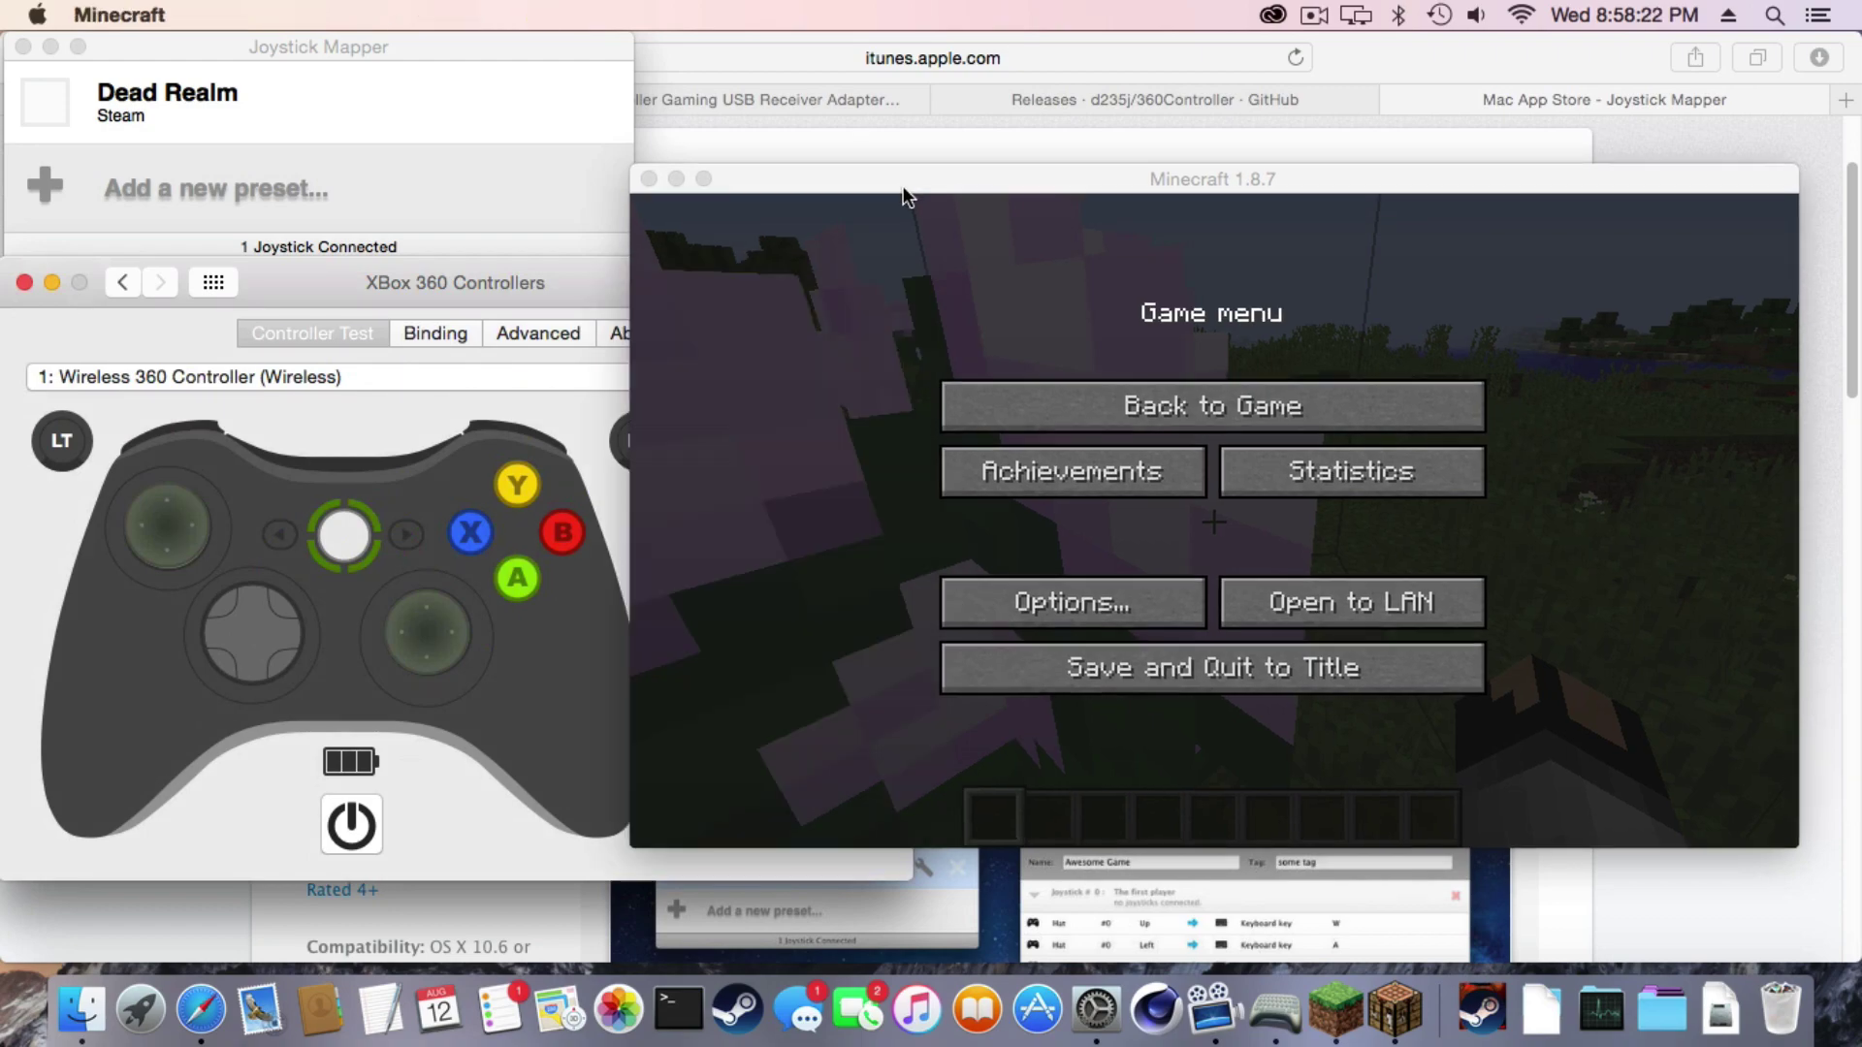
click(964, 421)
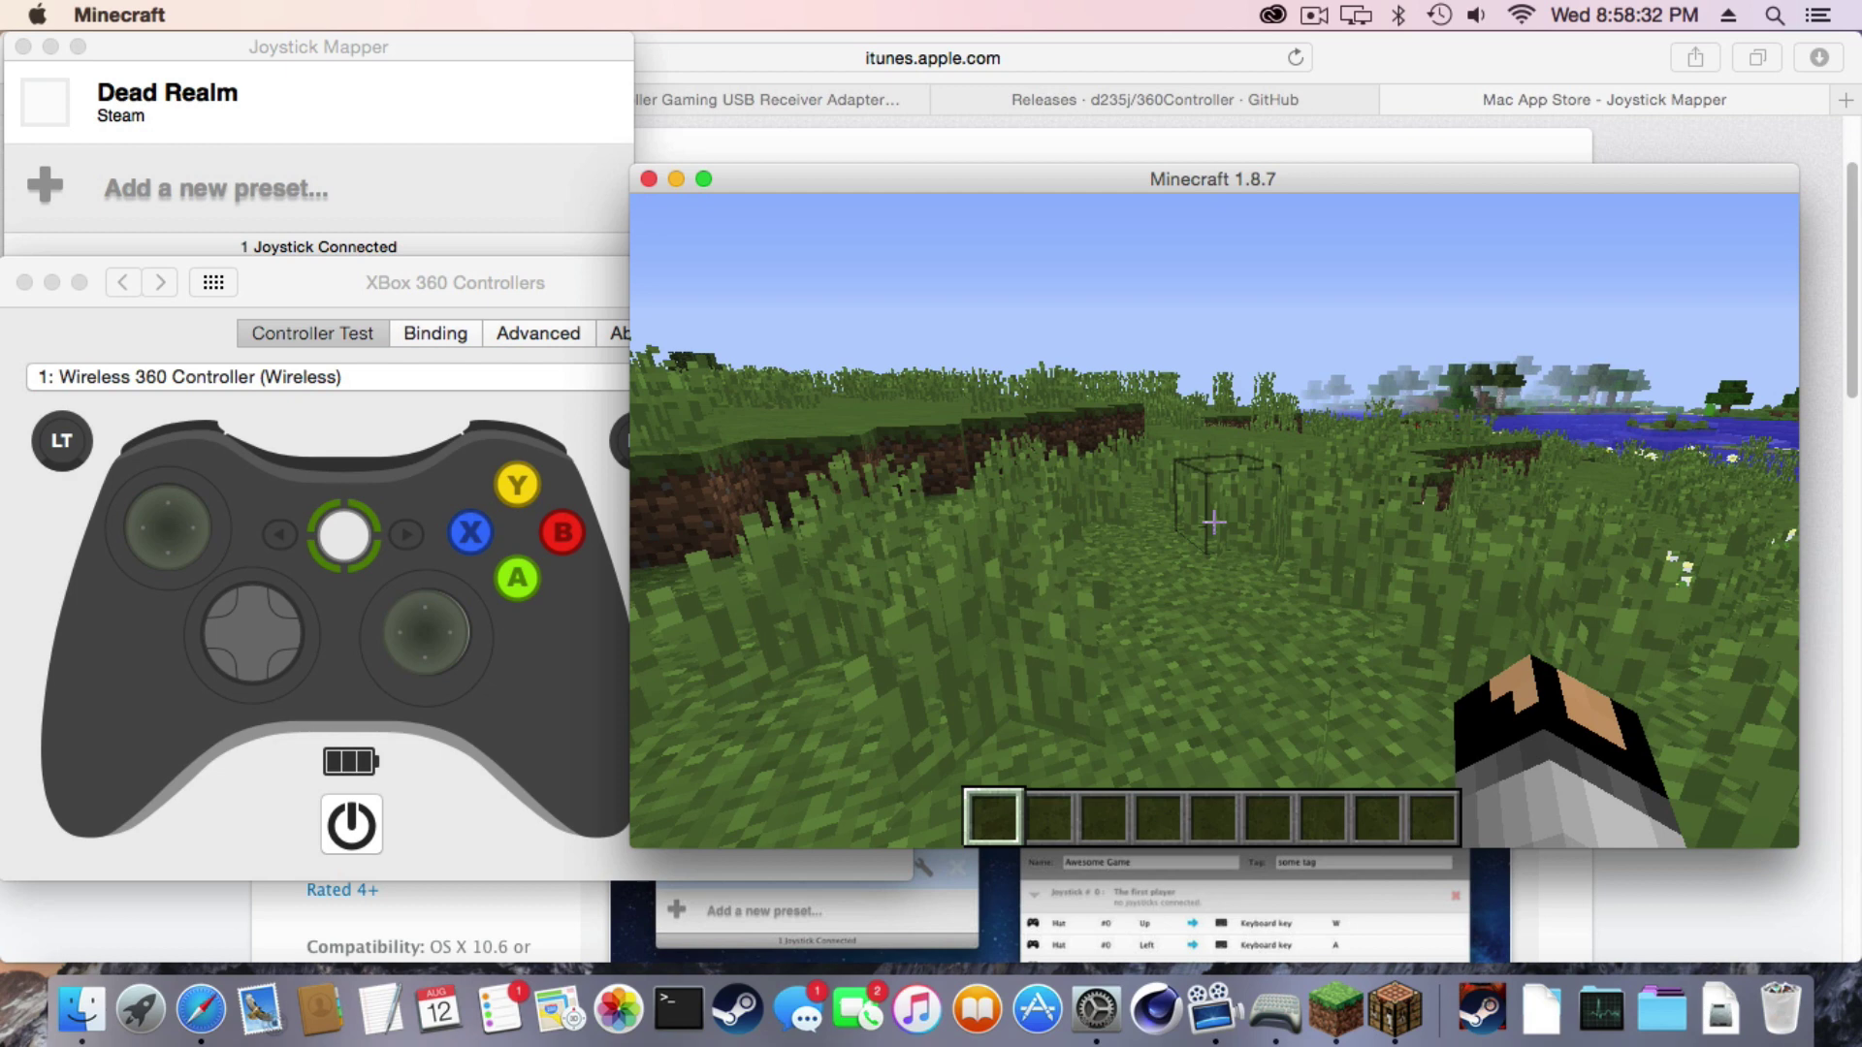
- Leave the game and add a new preset in Joystick Mapper, opening it for editing
key(t)
click(198, 50)
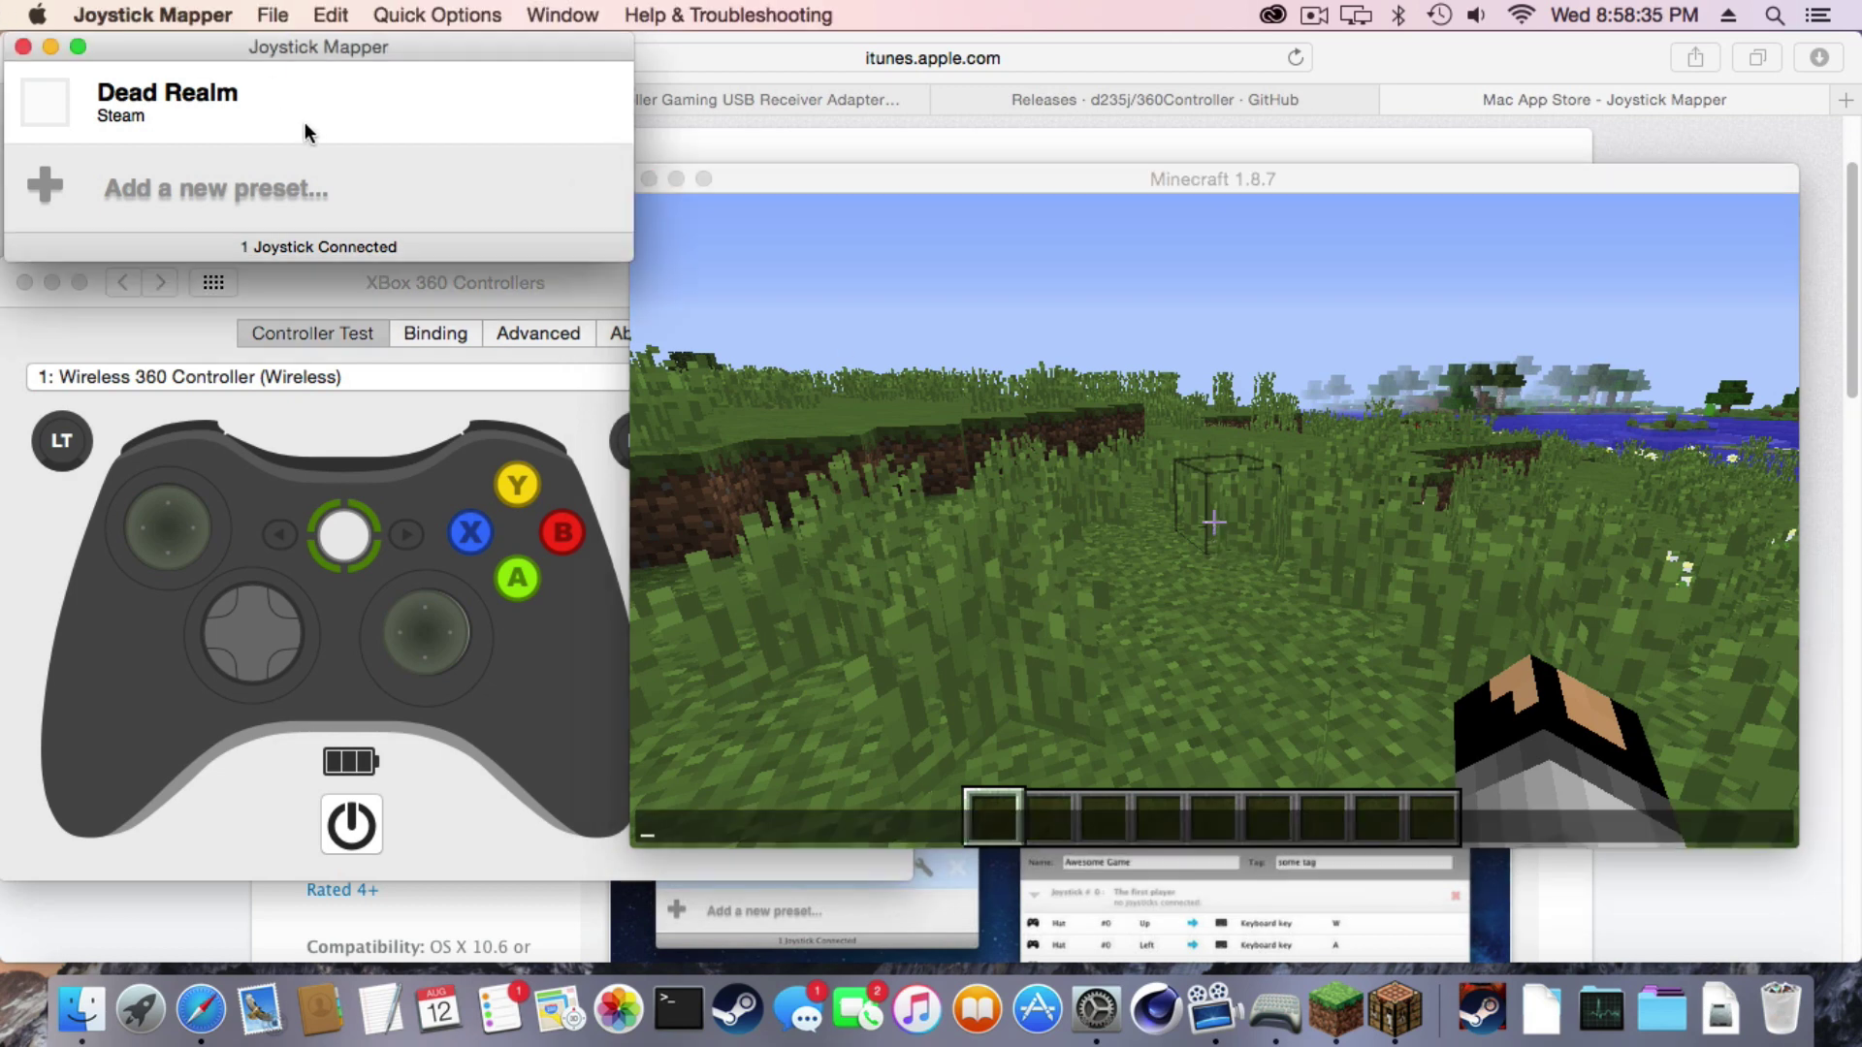
click(283, 187)
double_click(382, 195)
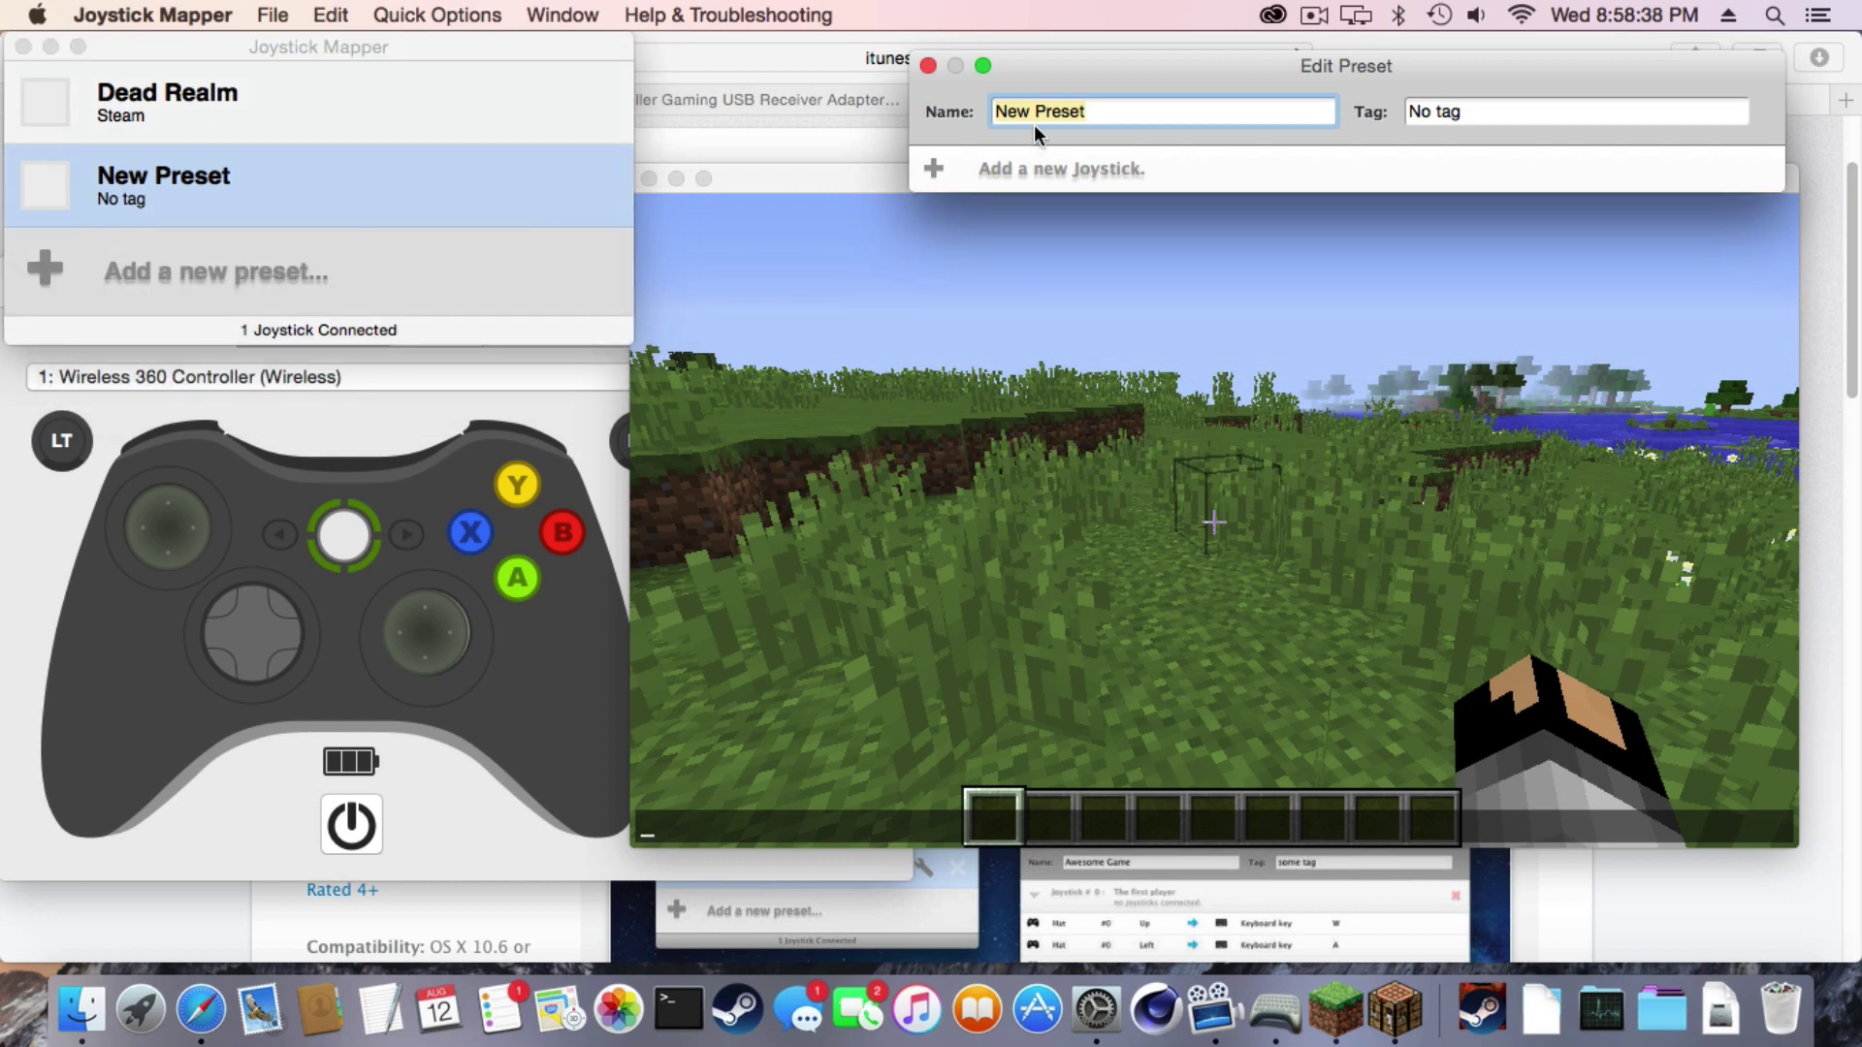
- Name the preset Minecraft, tag it Mojang, and add the Wireless 360 Controller as a joystick
text(Minecraft)
key(Tab)
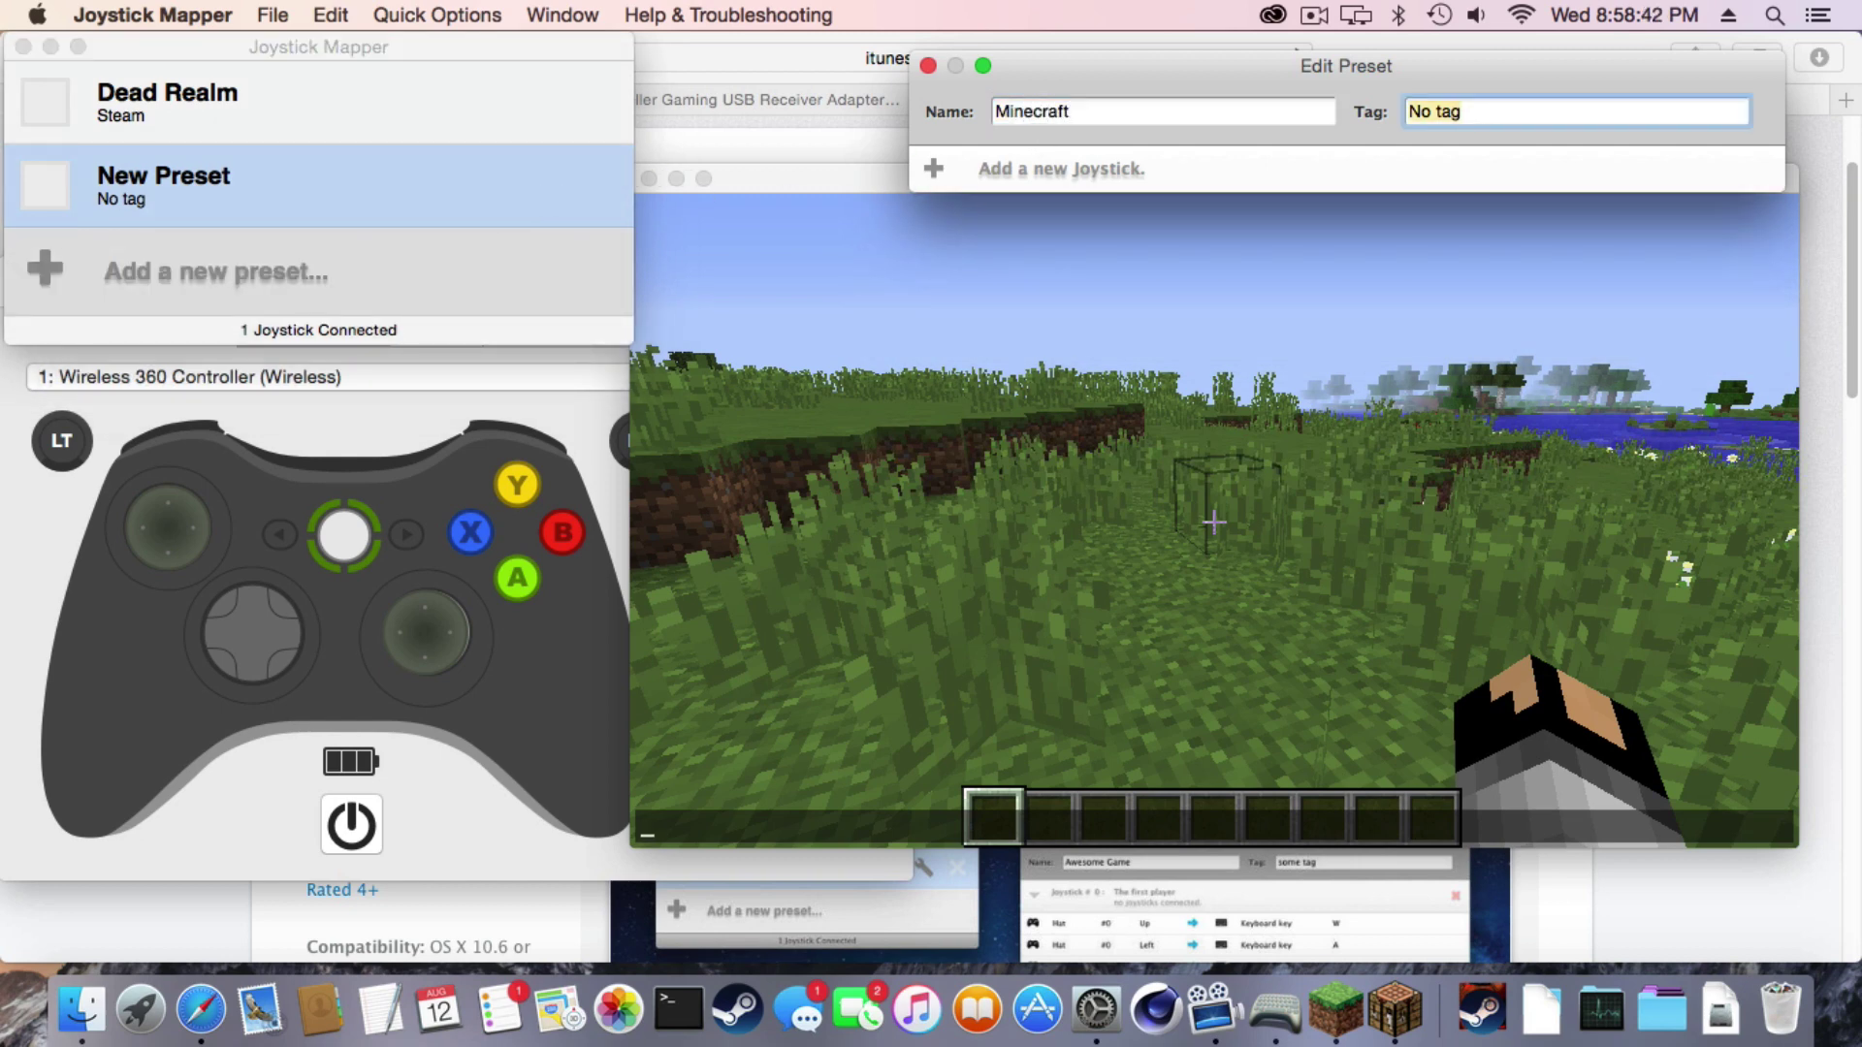
key(BackSpace)
text(Mojang)
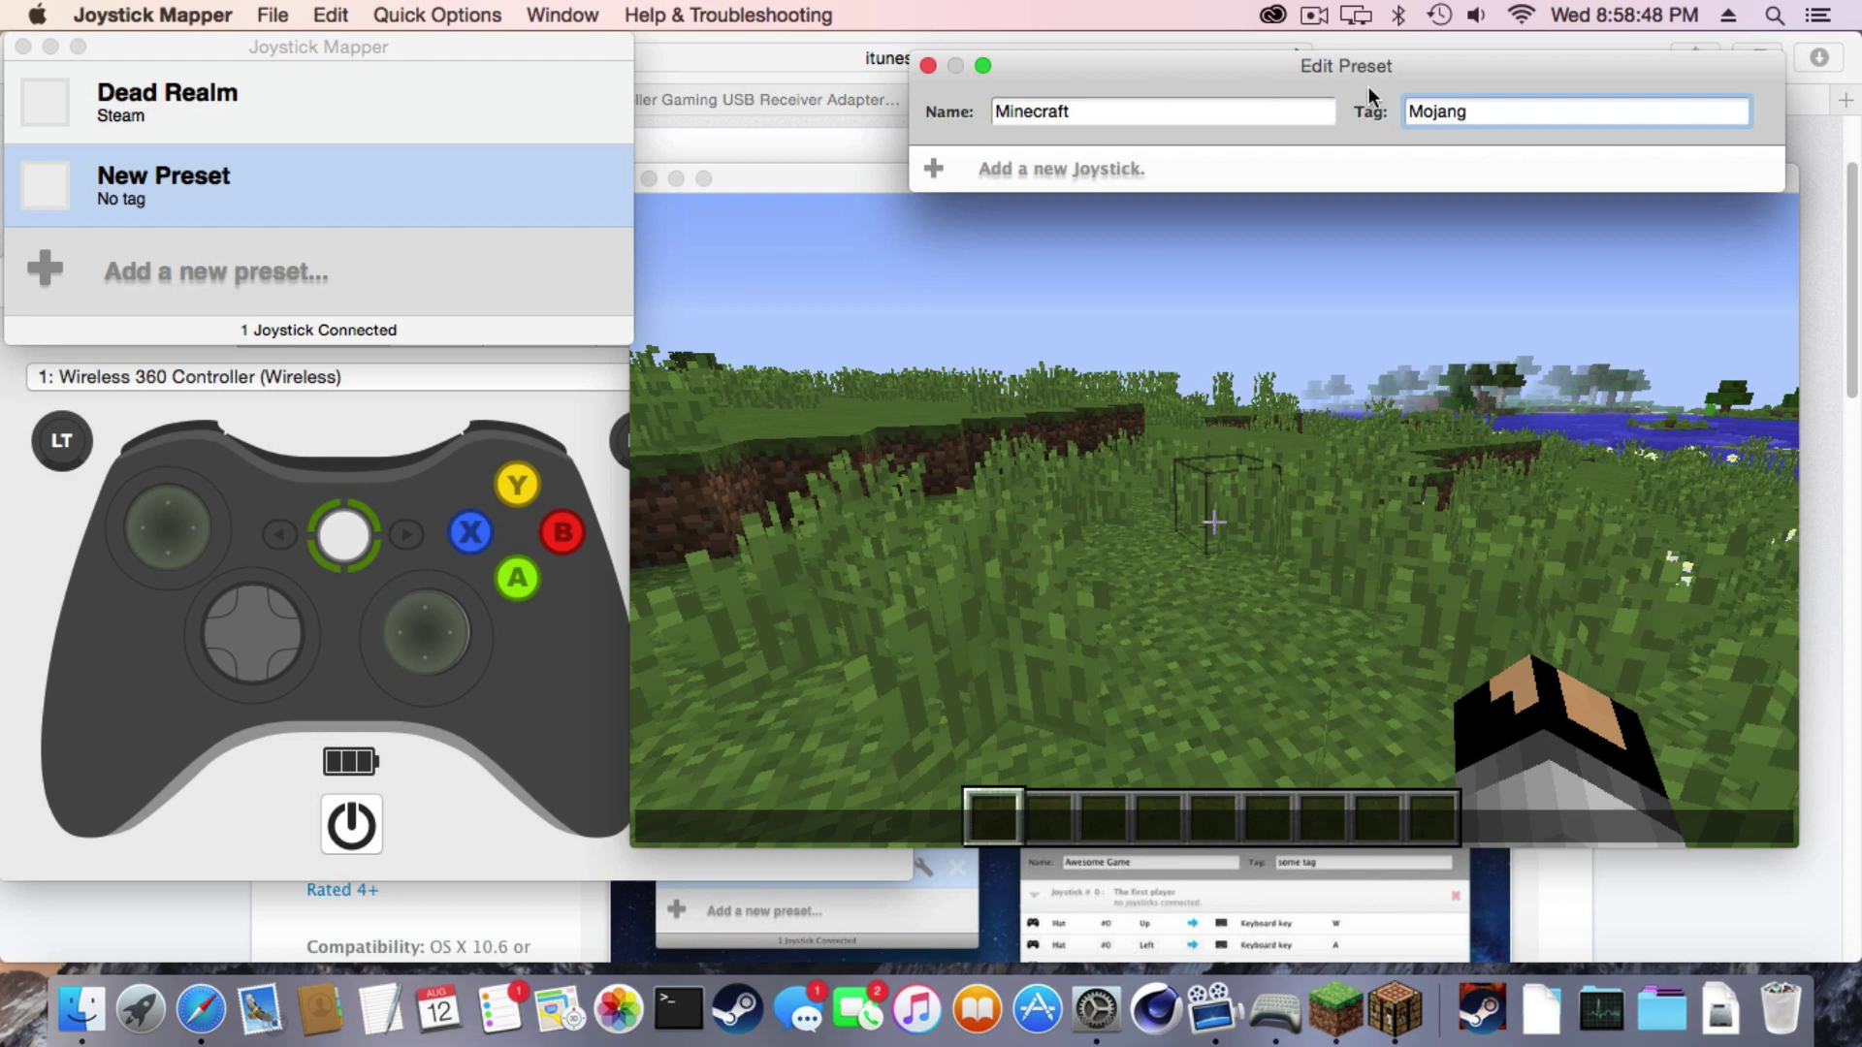
click(960, 166)
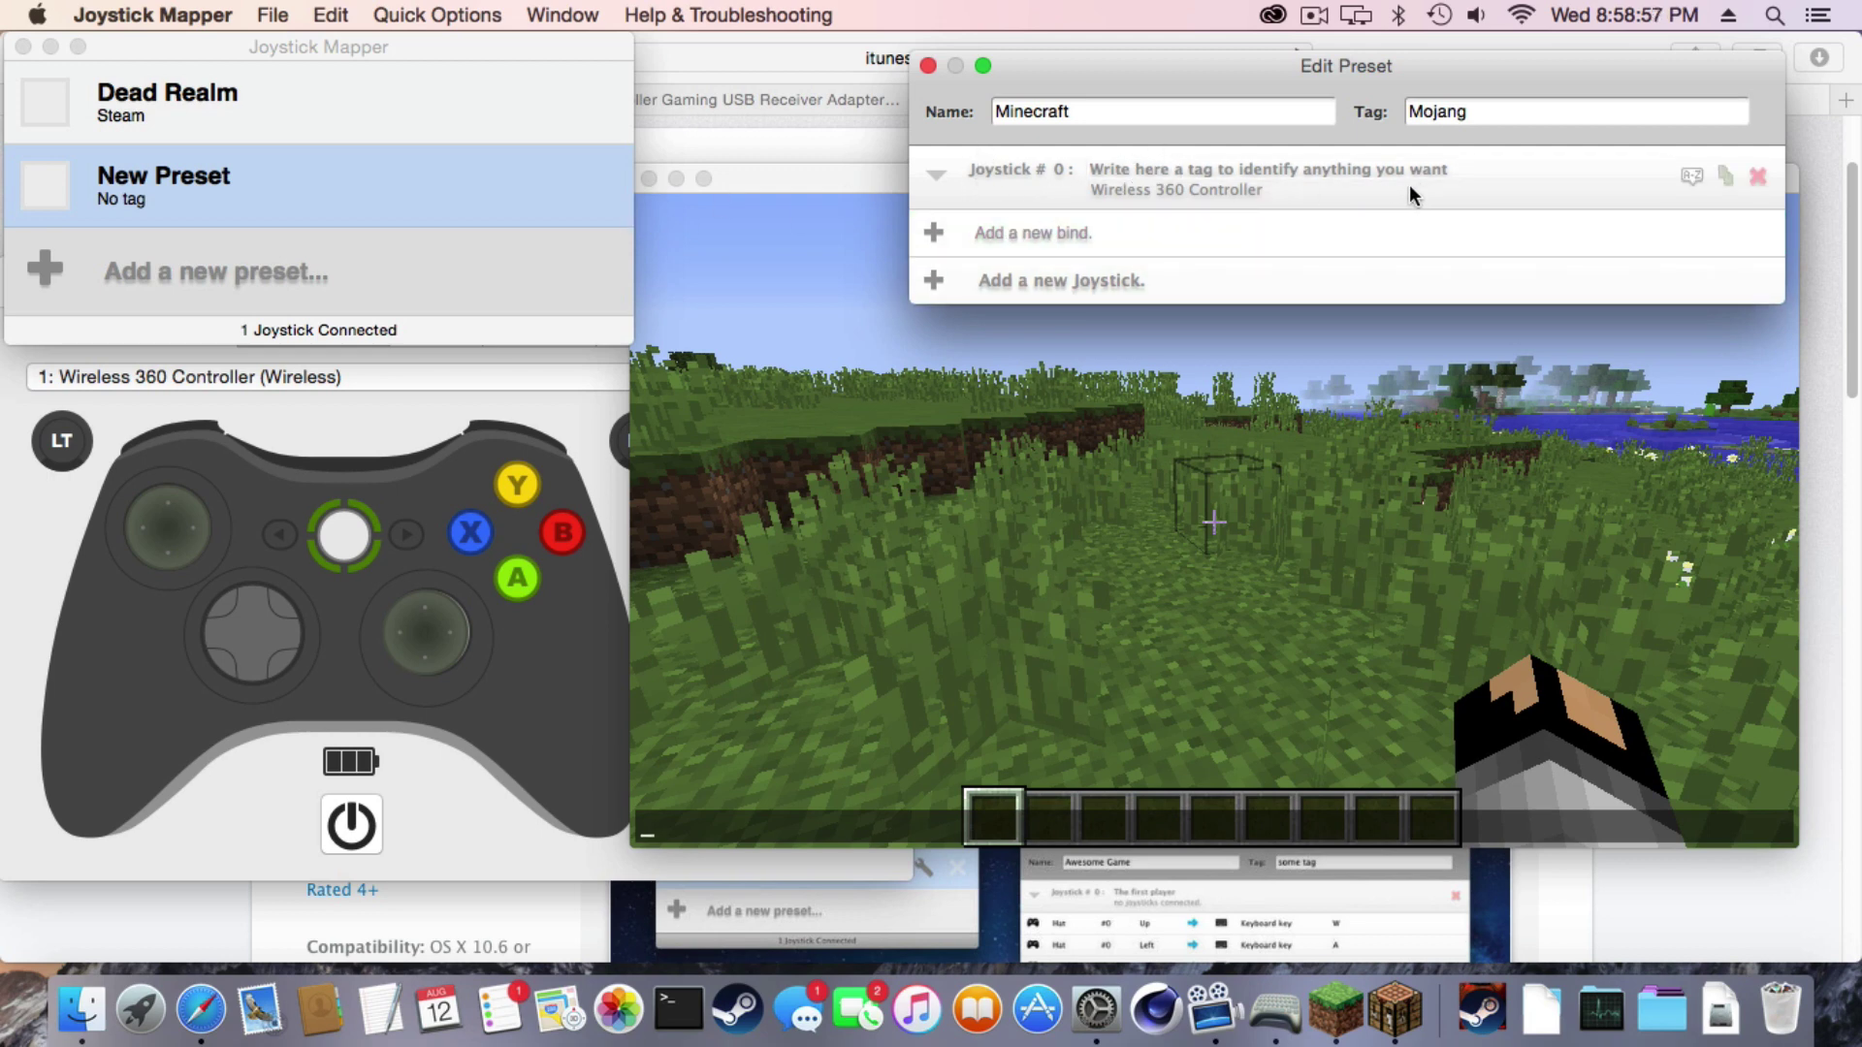
- Add a bind mapping controller Button 0 to the Space keyboard key
click(1068, 251)
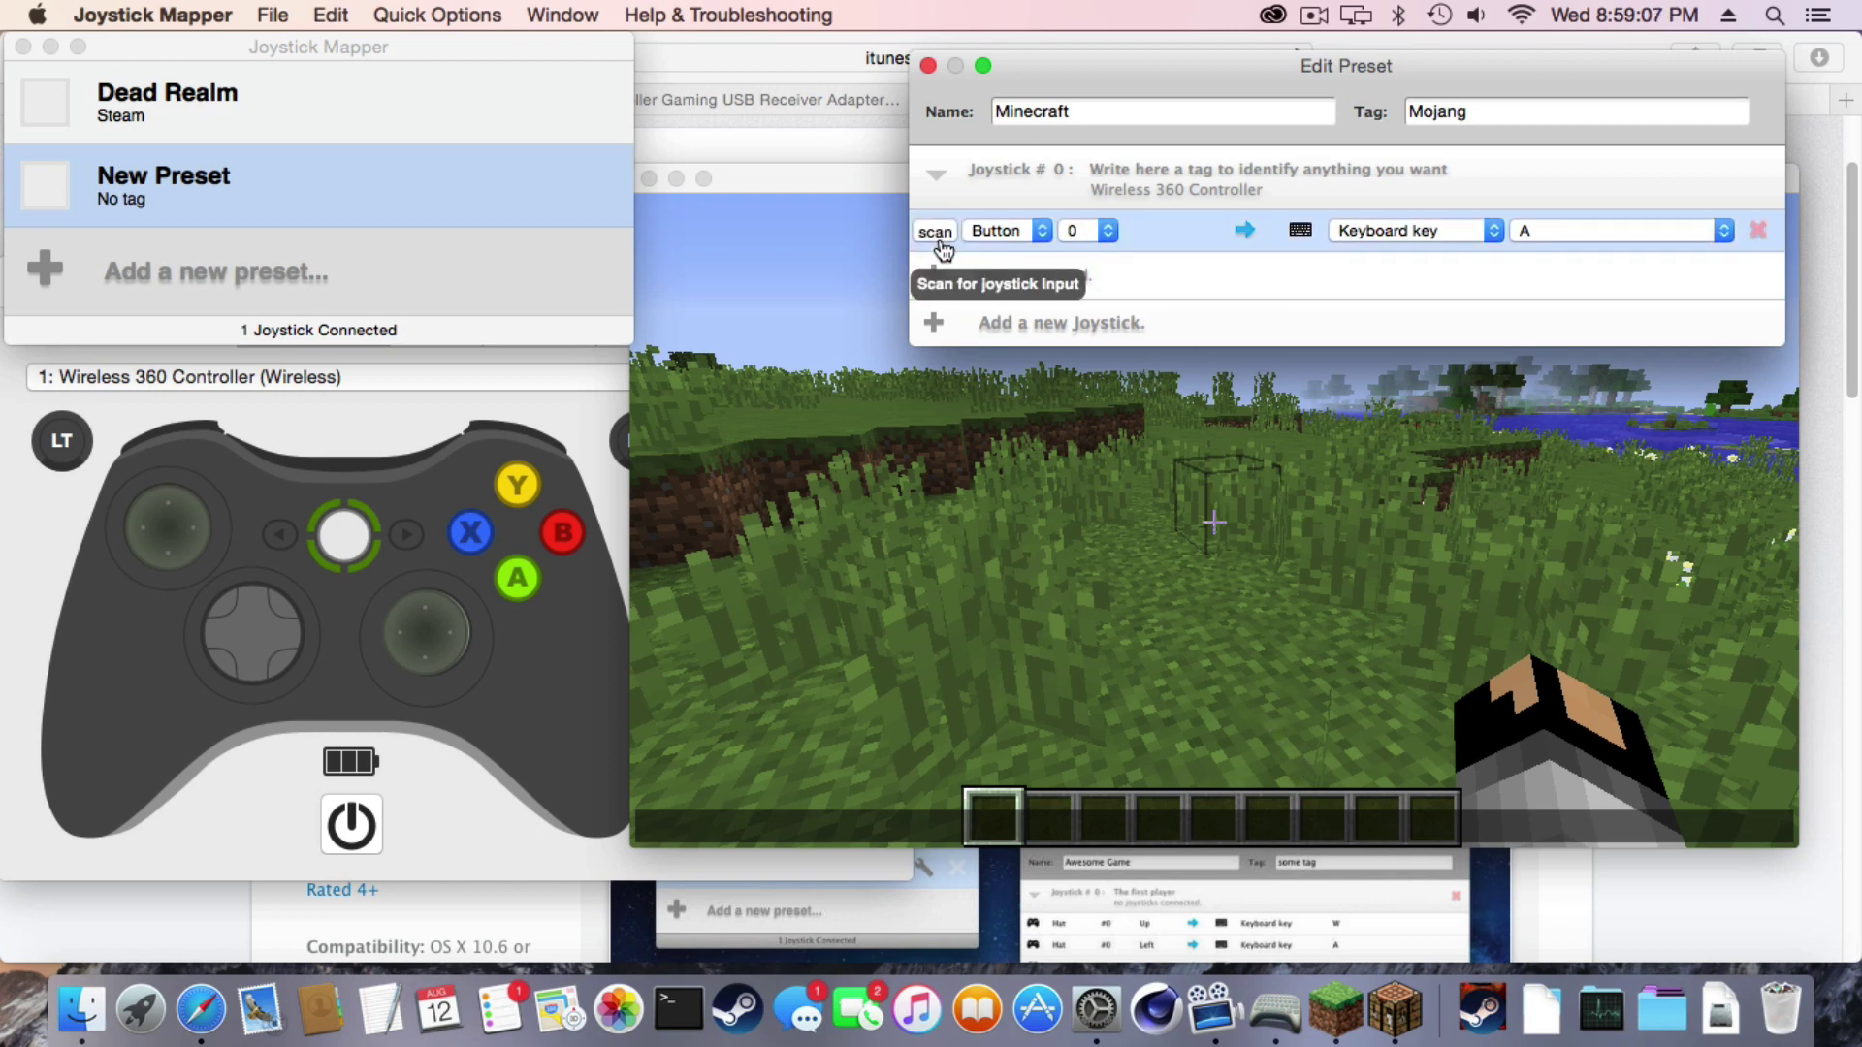
click(937, 233)
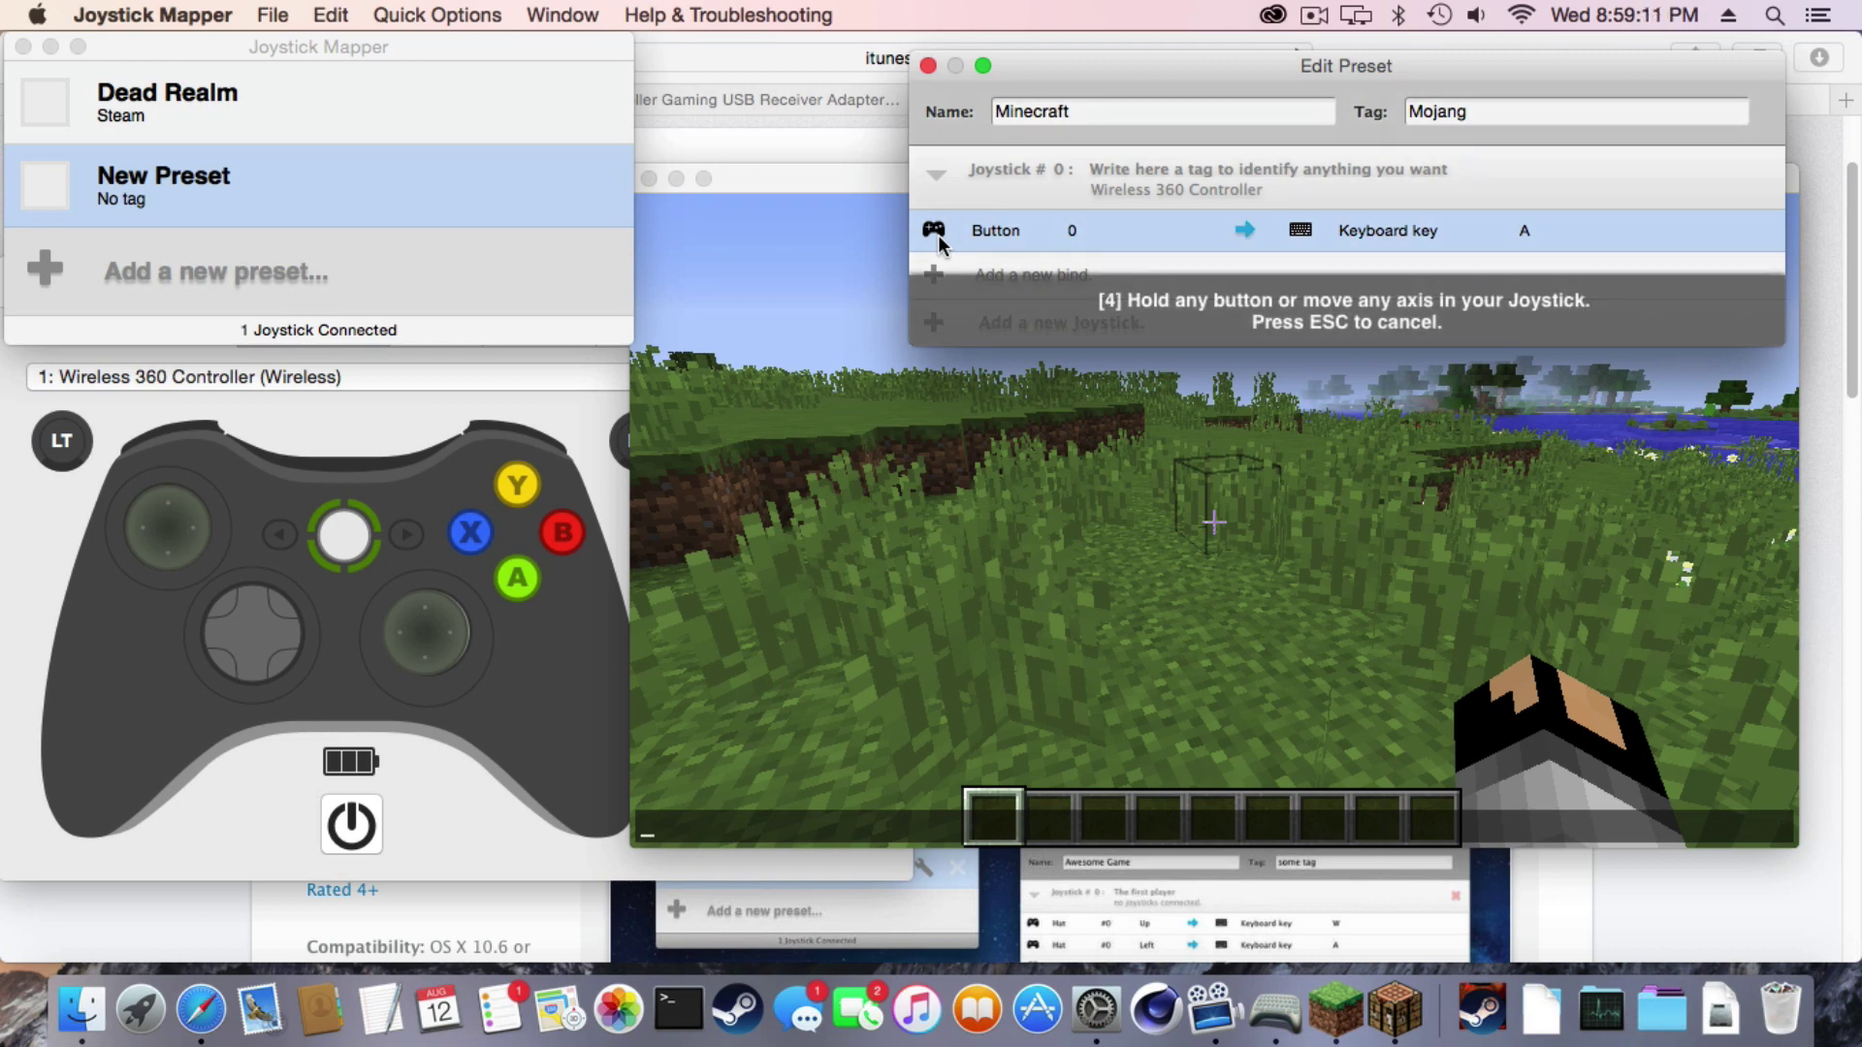
key(Escape)
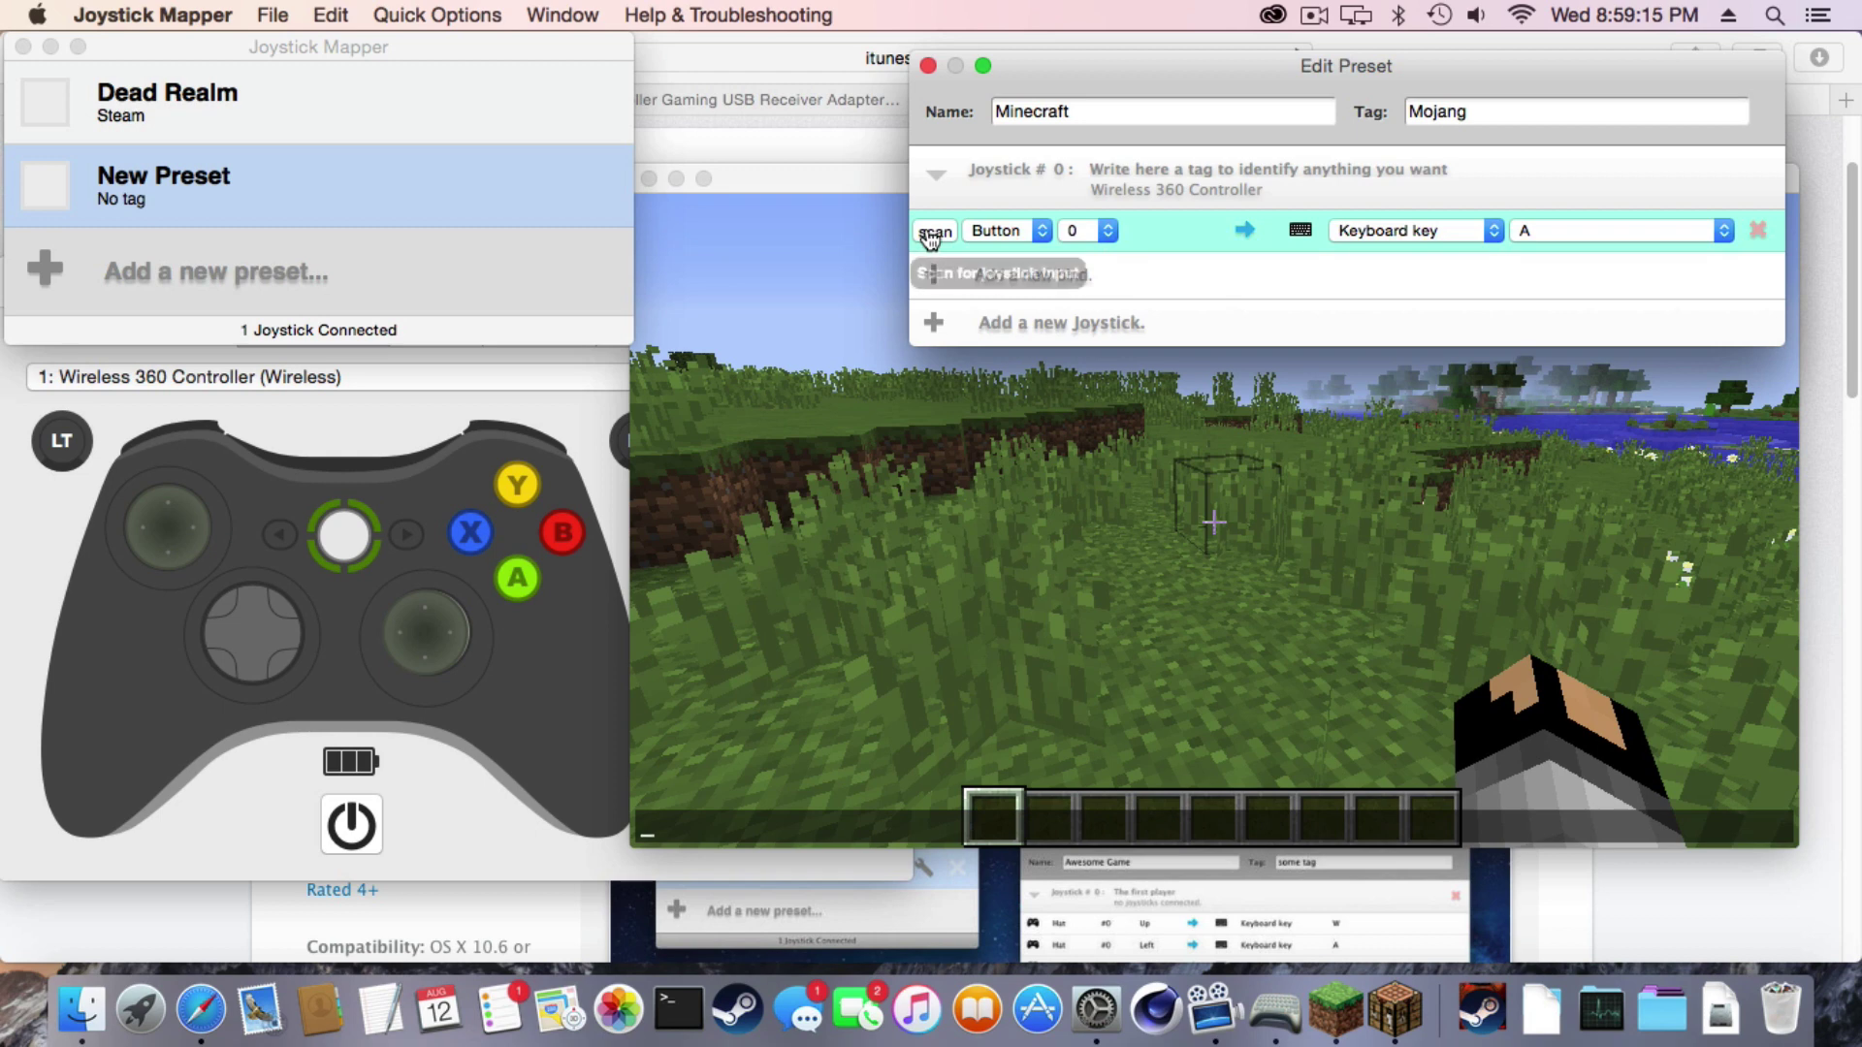
click(933, 231)
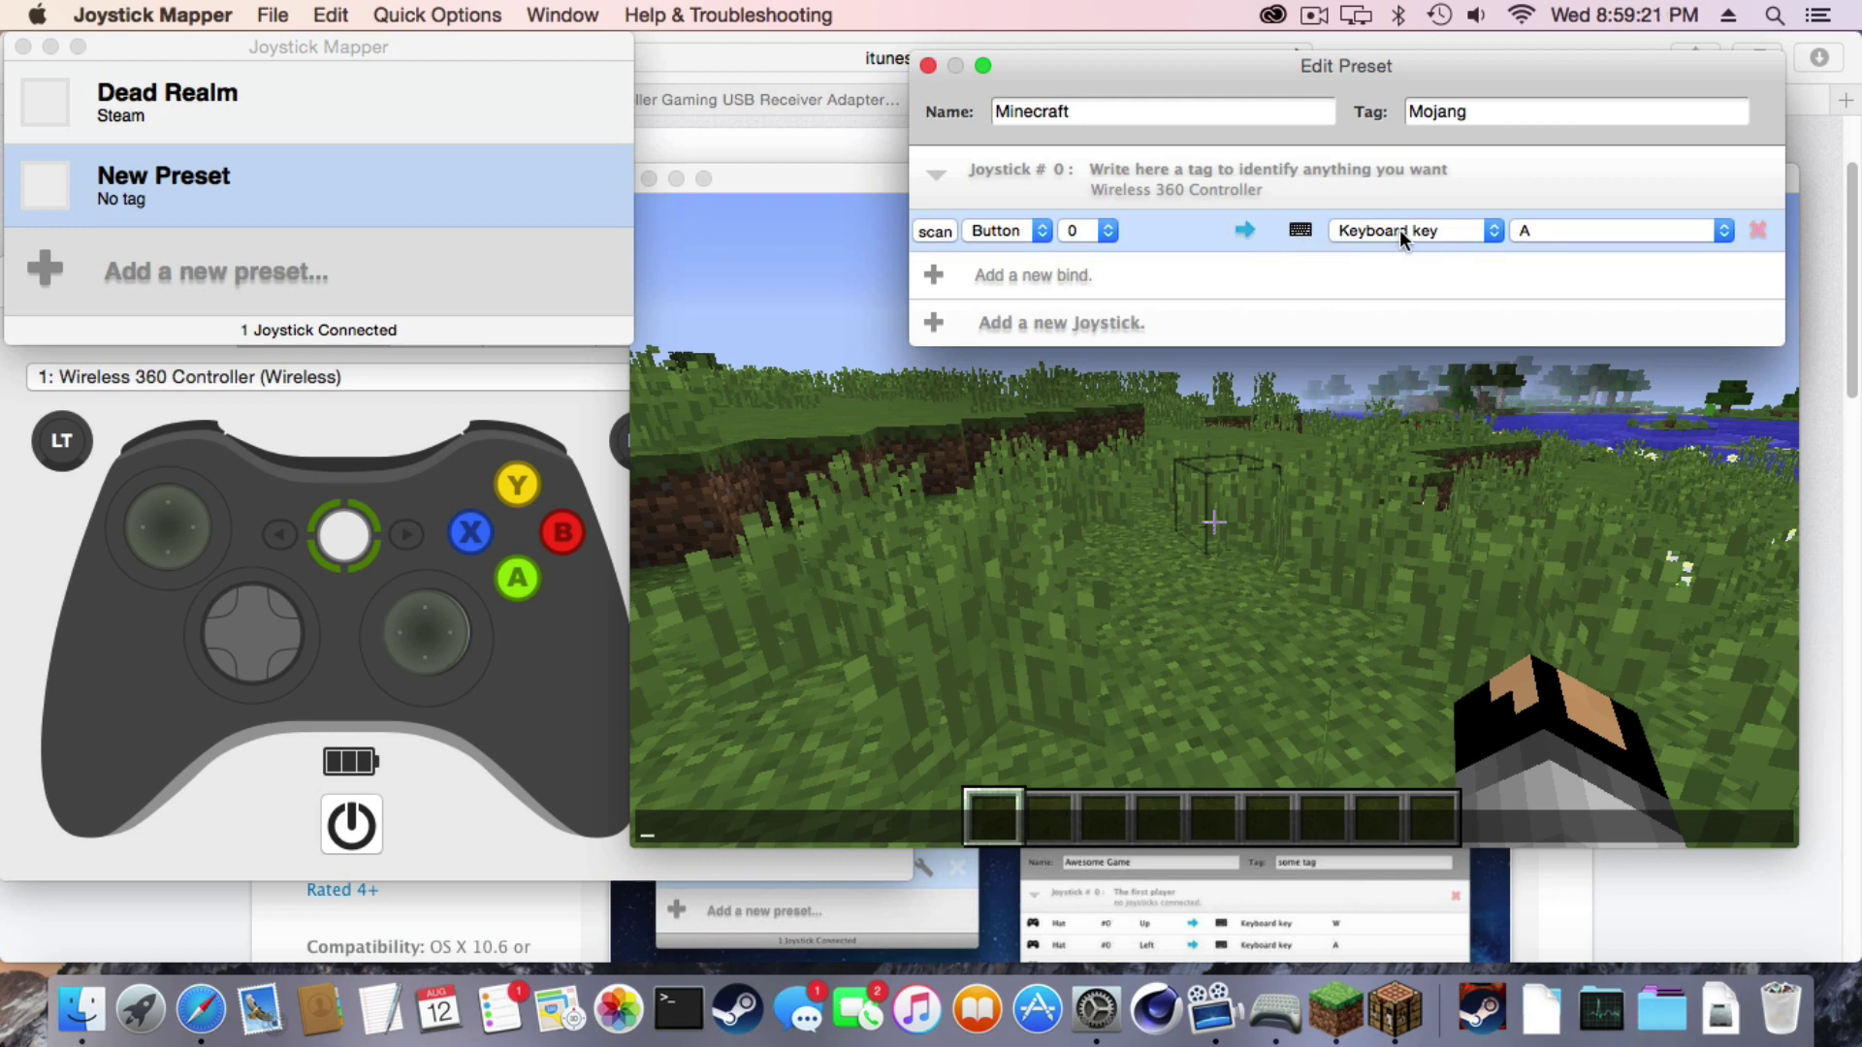
click(1548, 235)
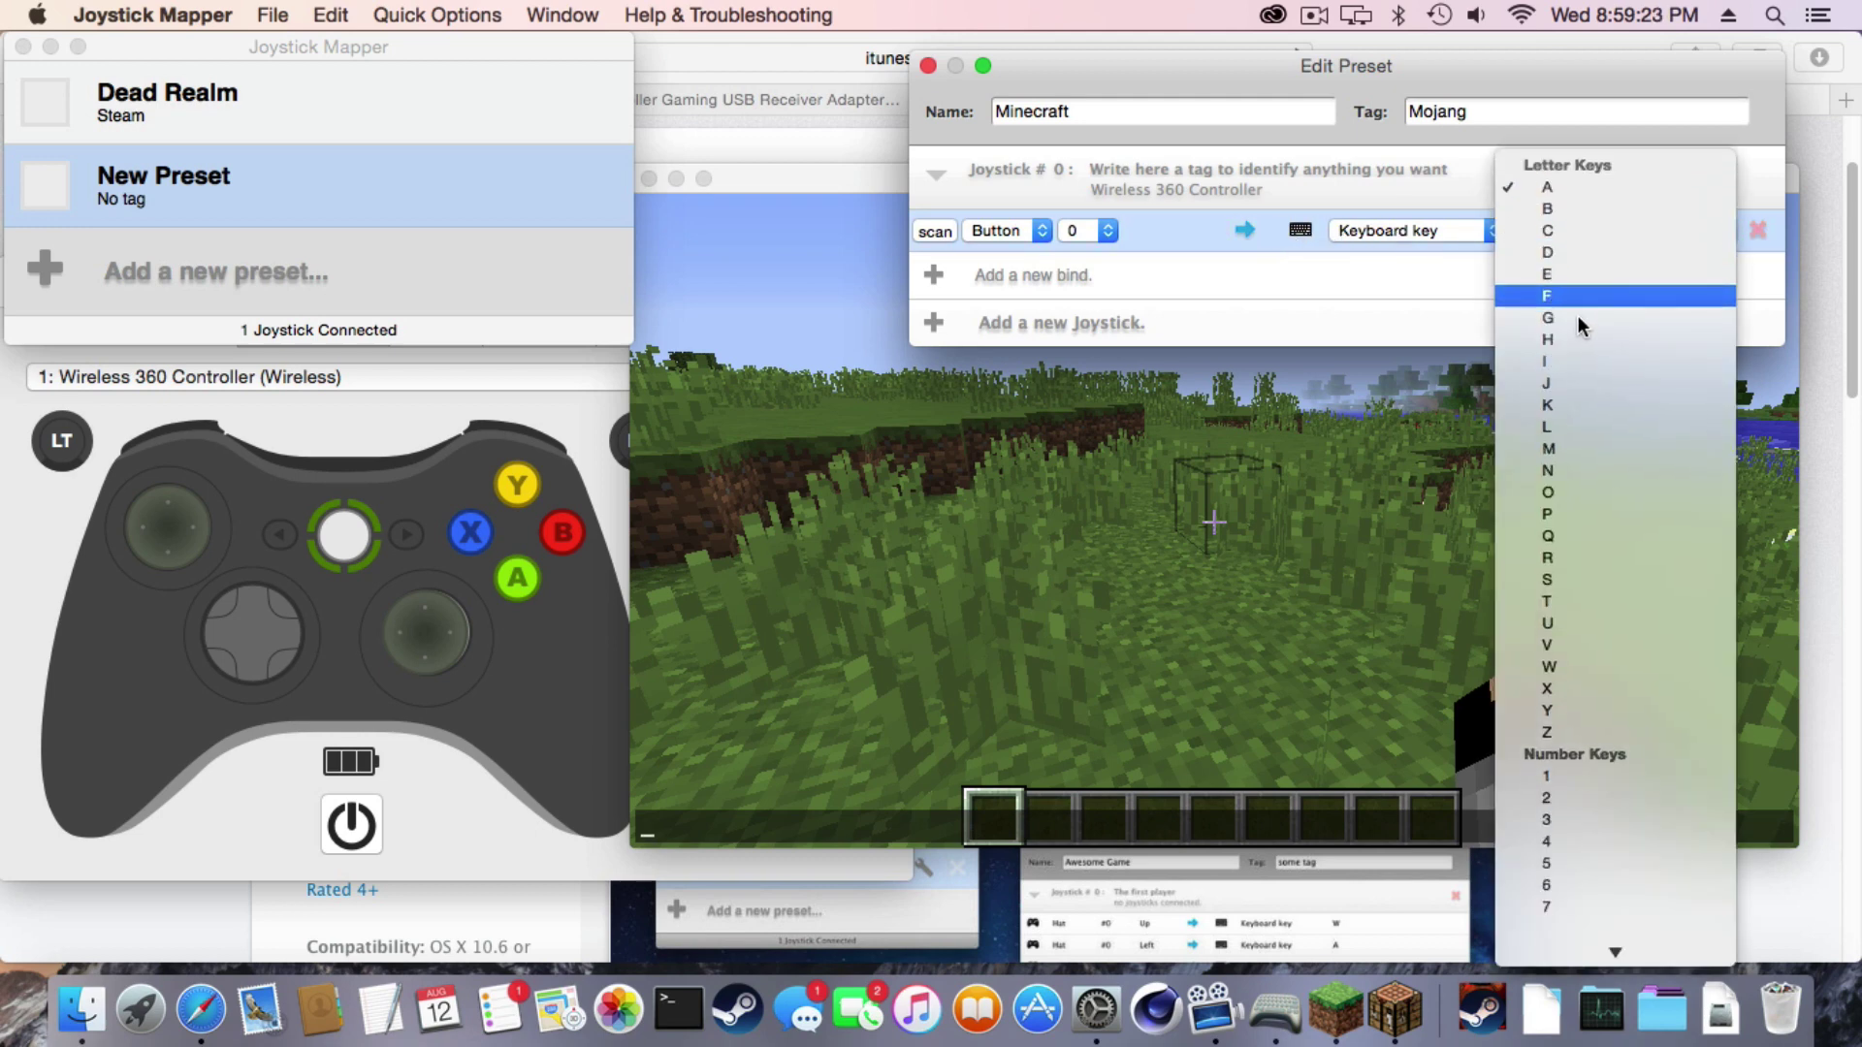
scroll(1577, 314, down, 10)
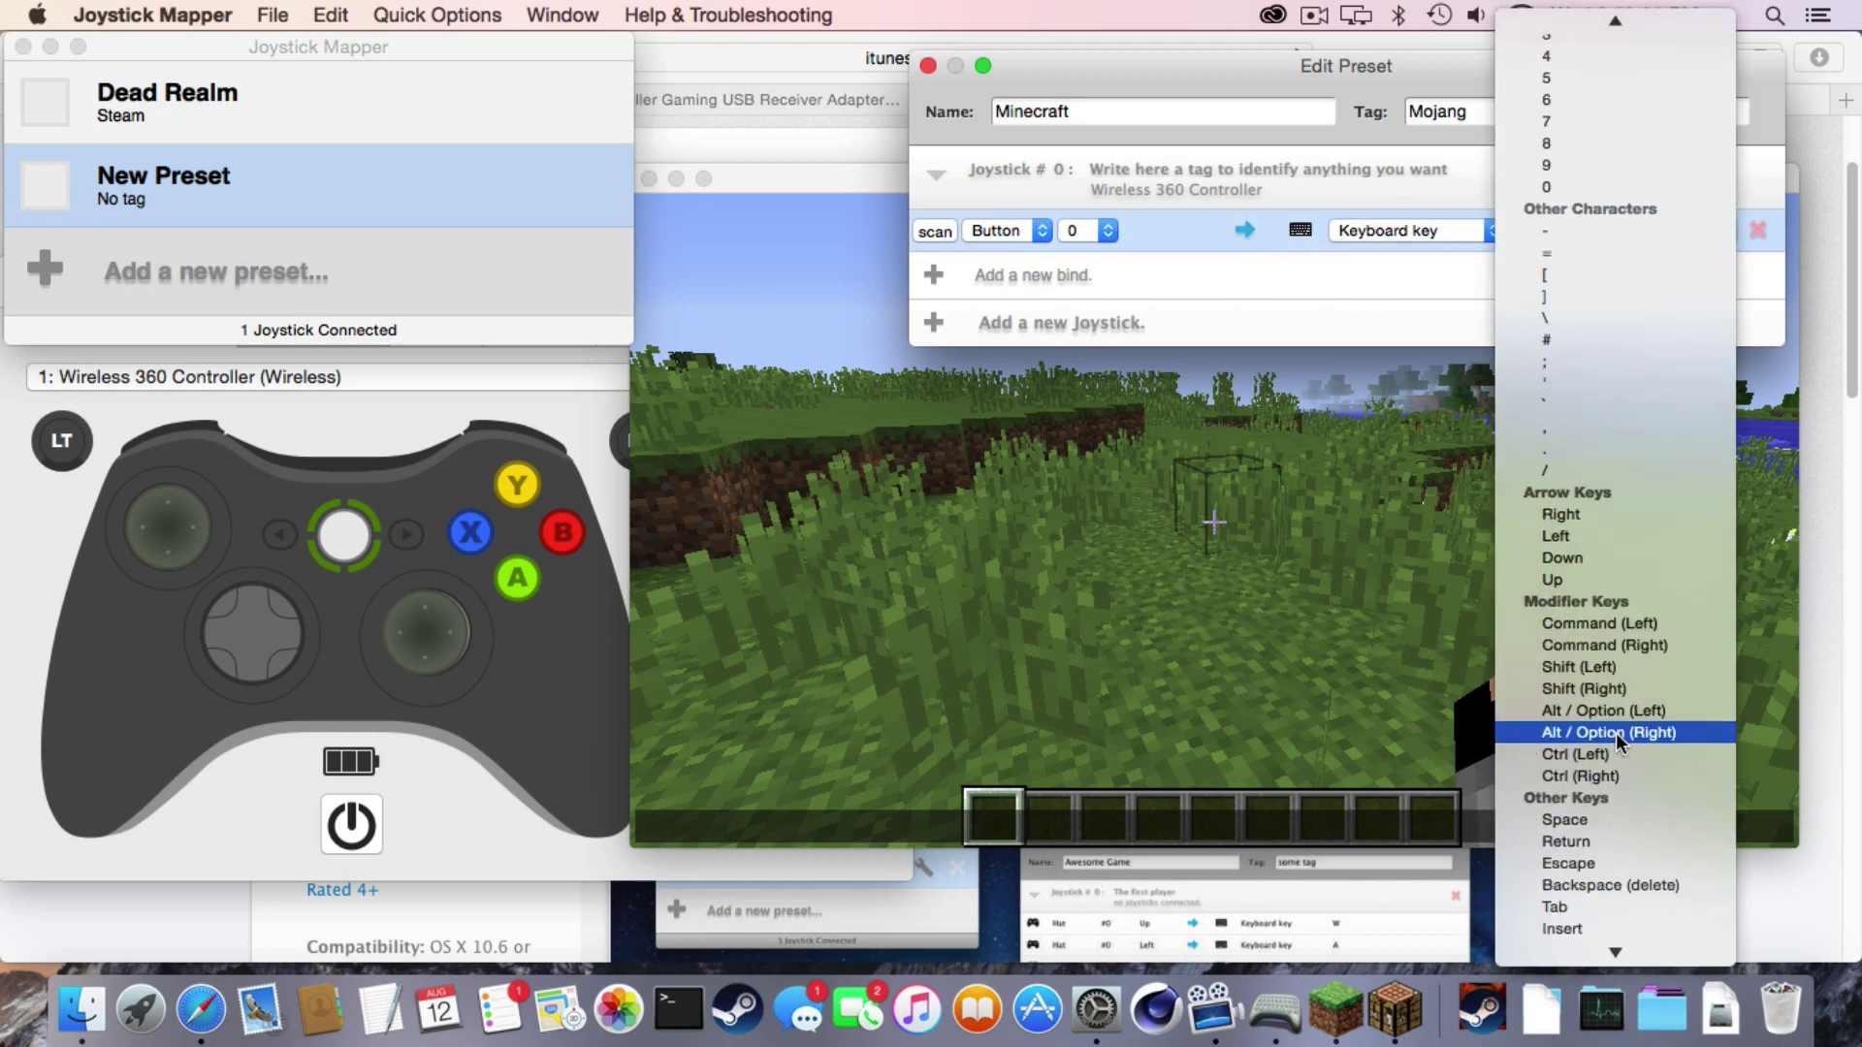
click(1603, 819)
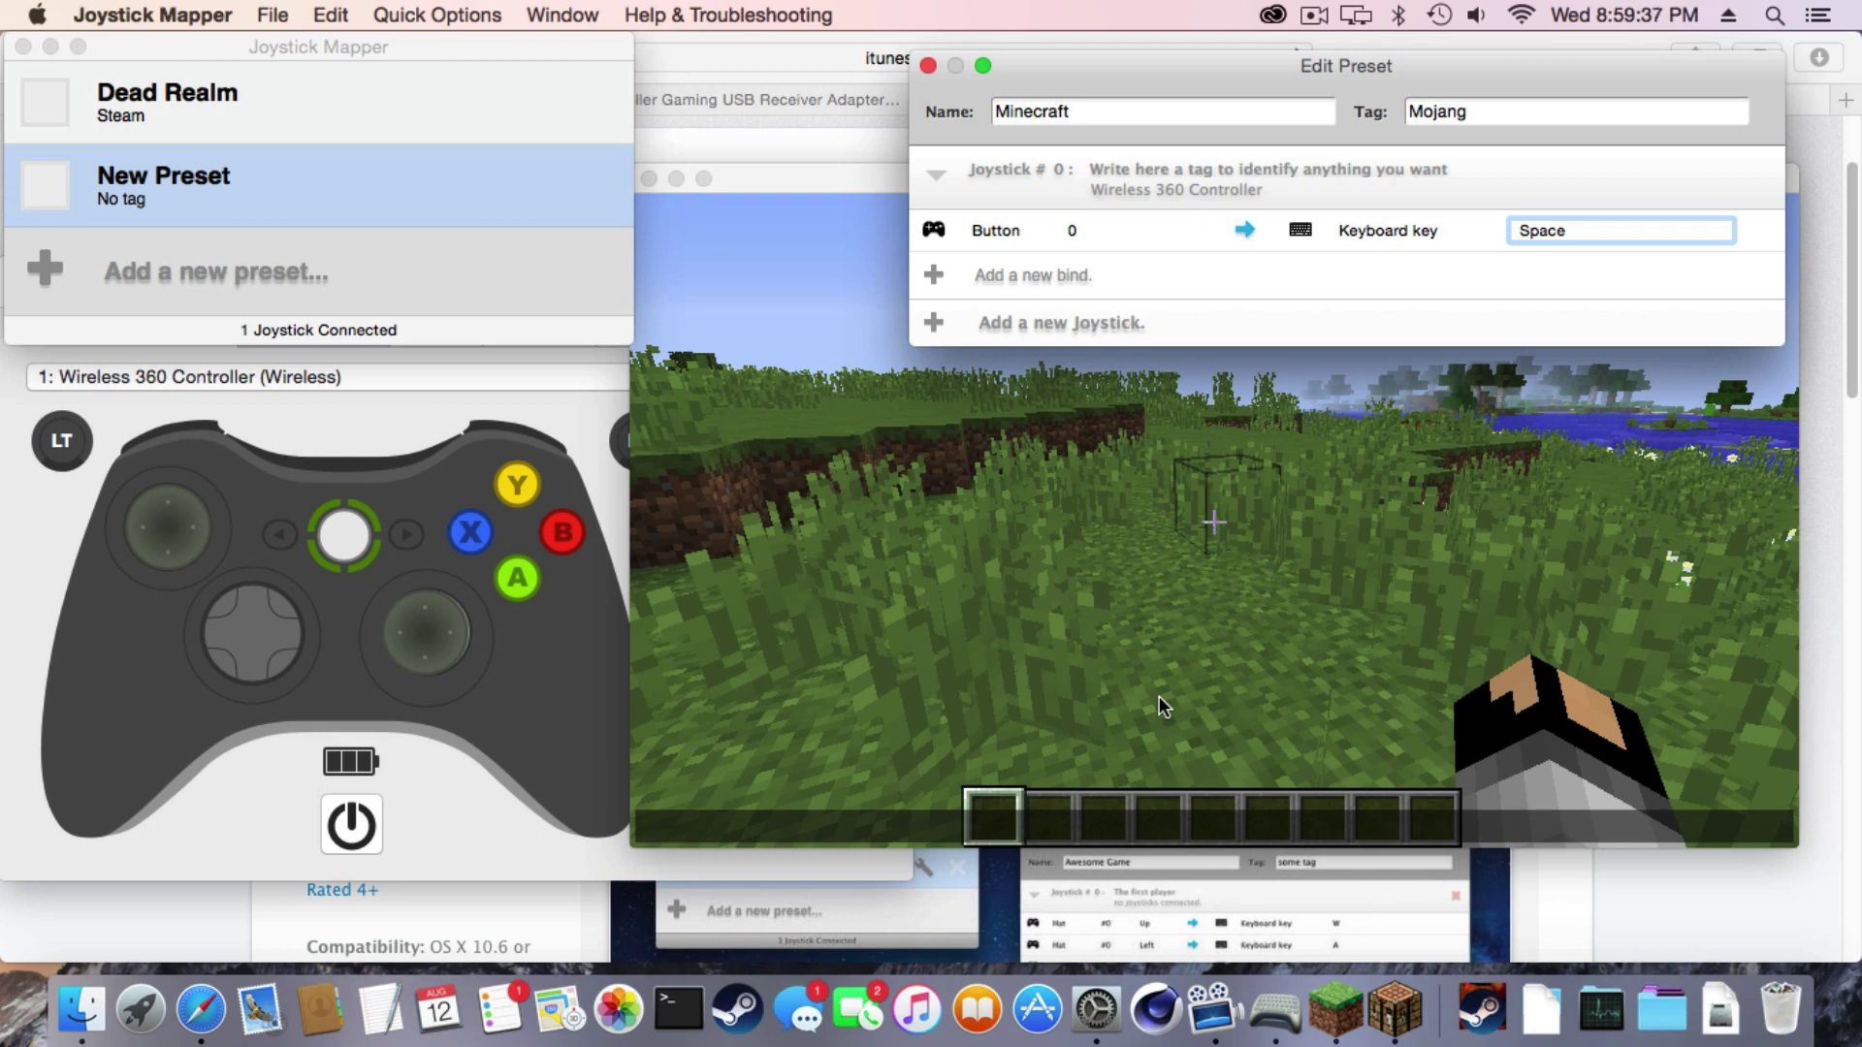
- Close the preset editor, enable the Minecraft preset, and resume play in Minecraft
click(930, 66)
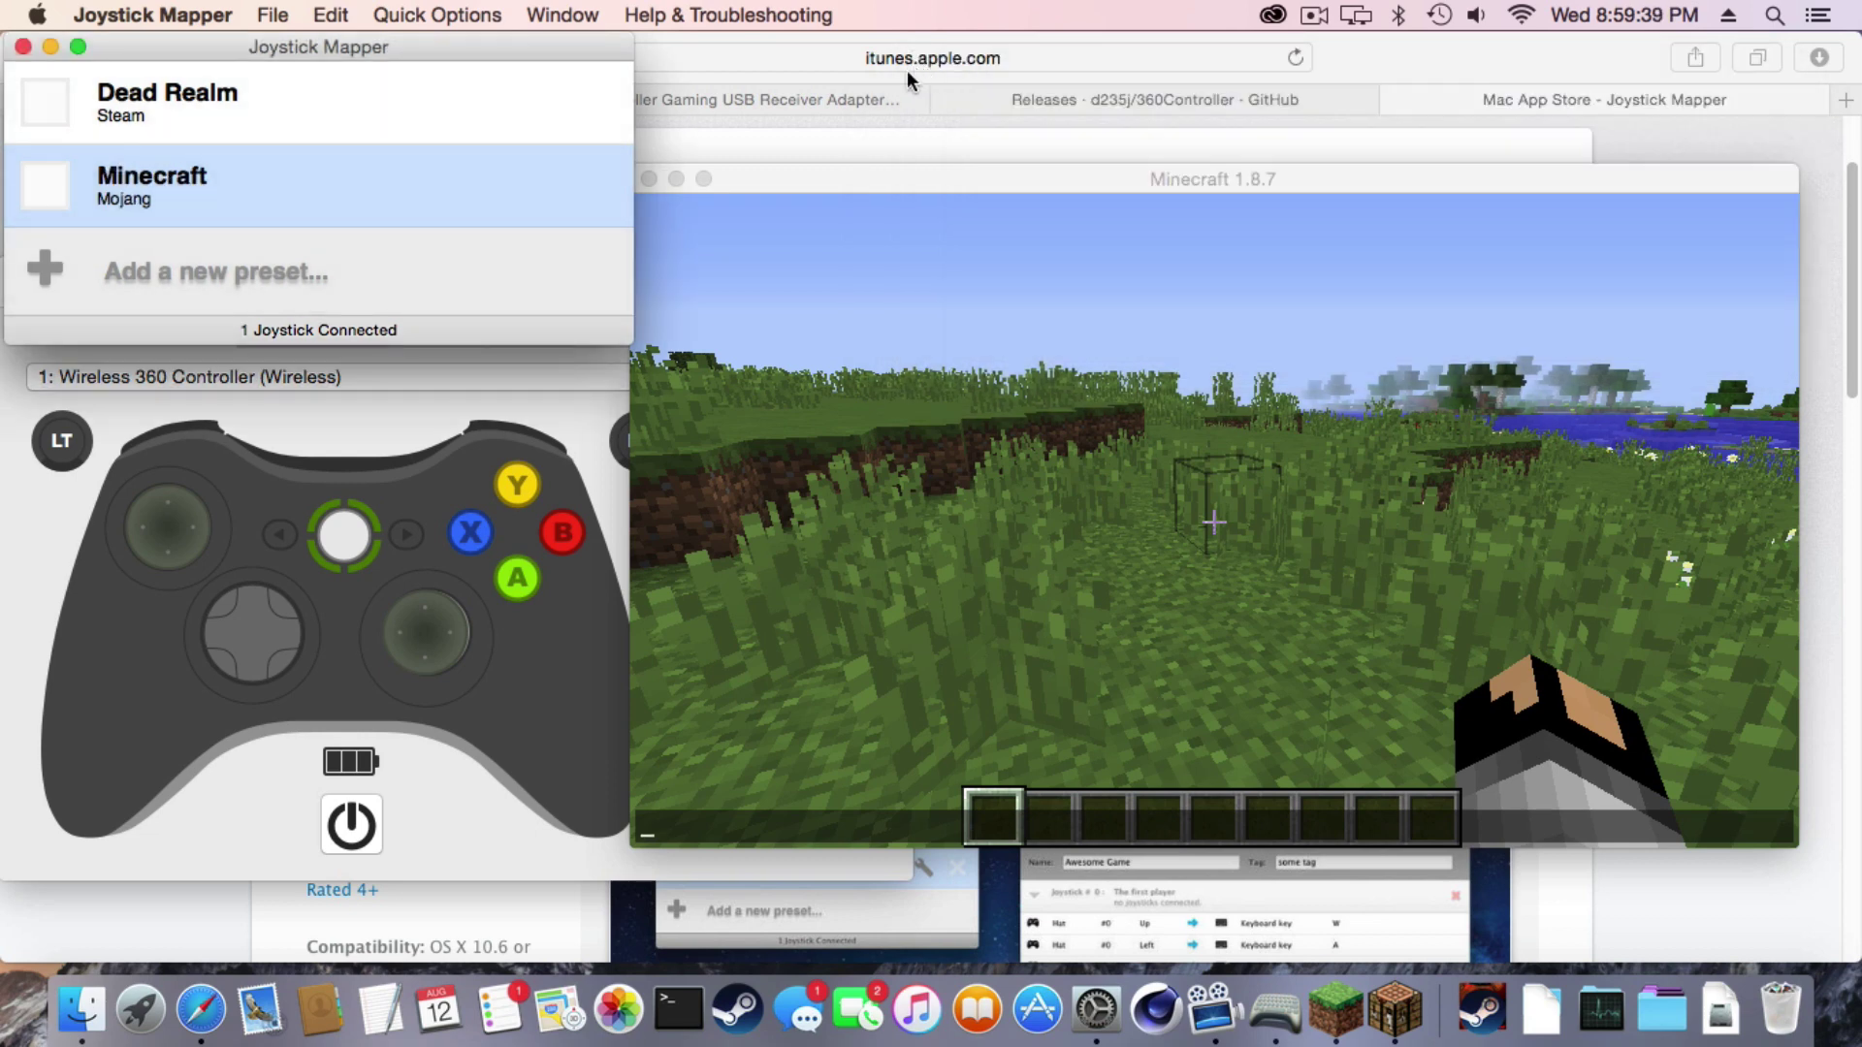
click(46, 206)
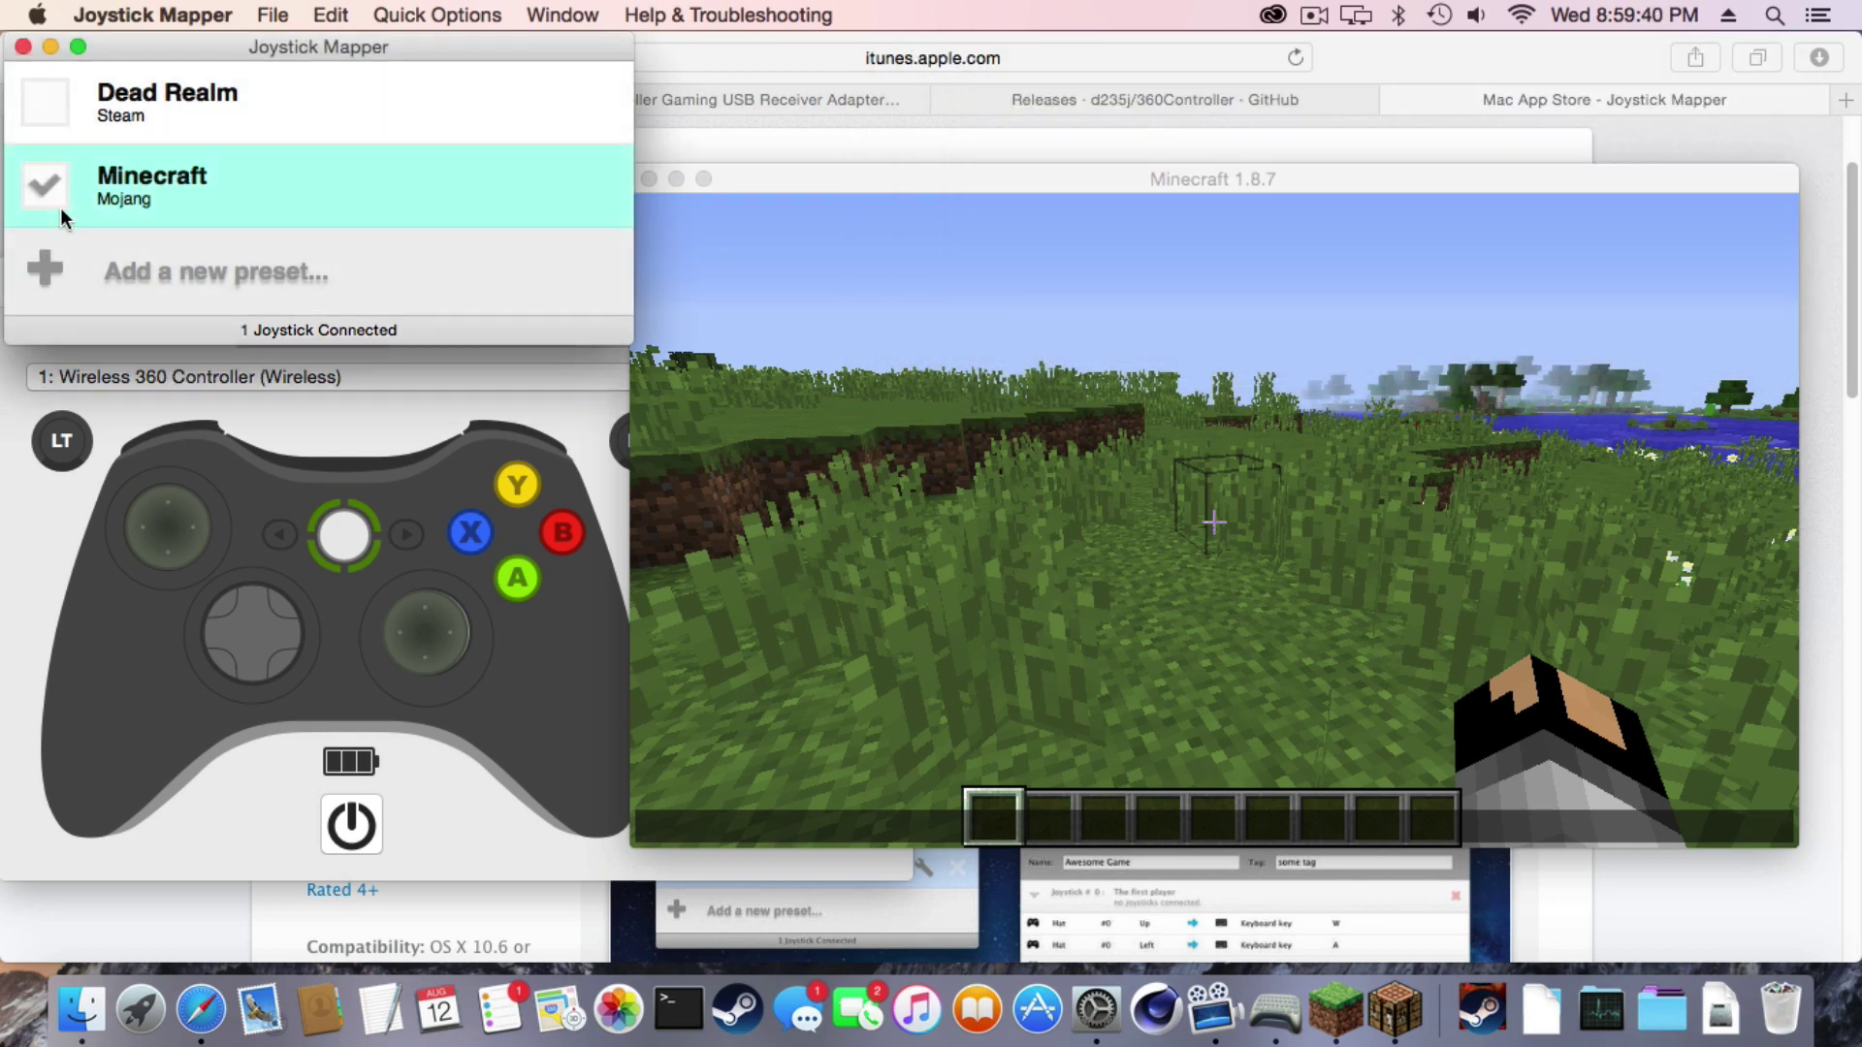
click(1005, 596)
key(Escape)
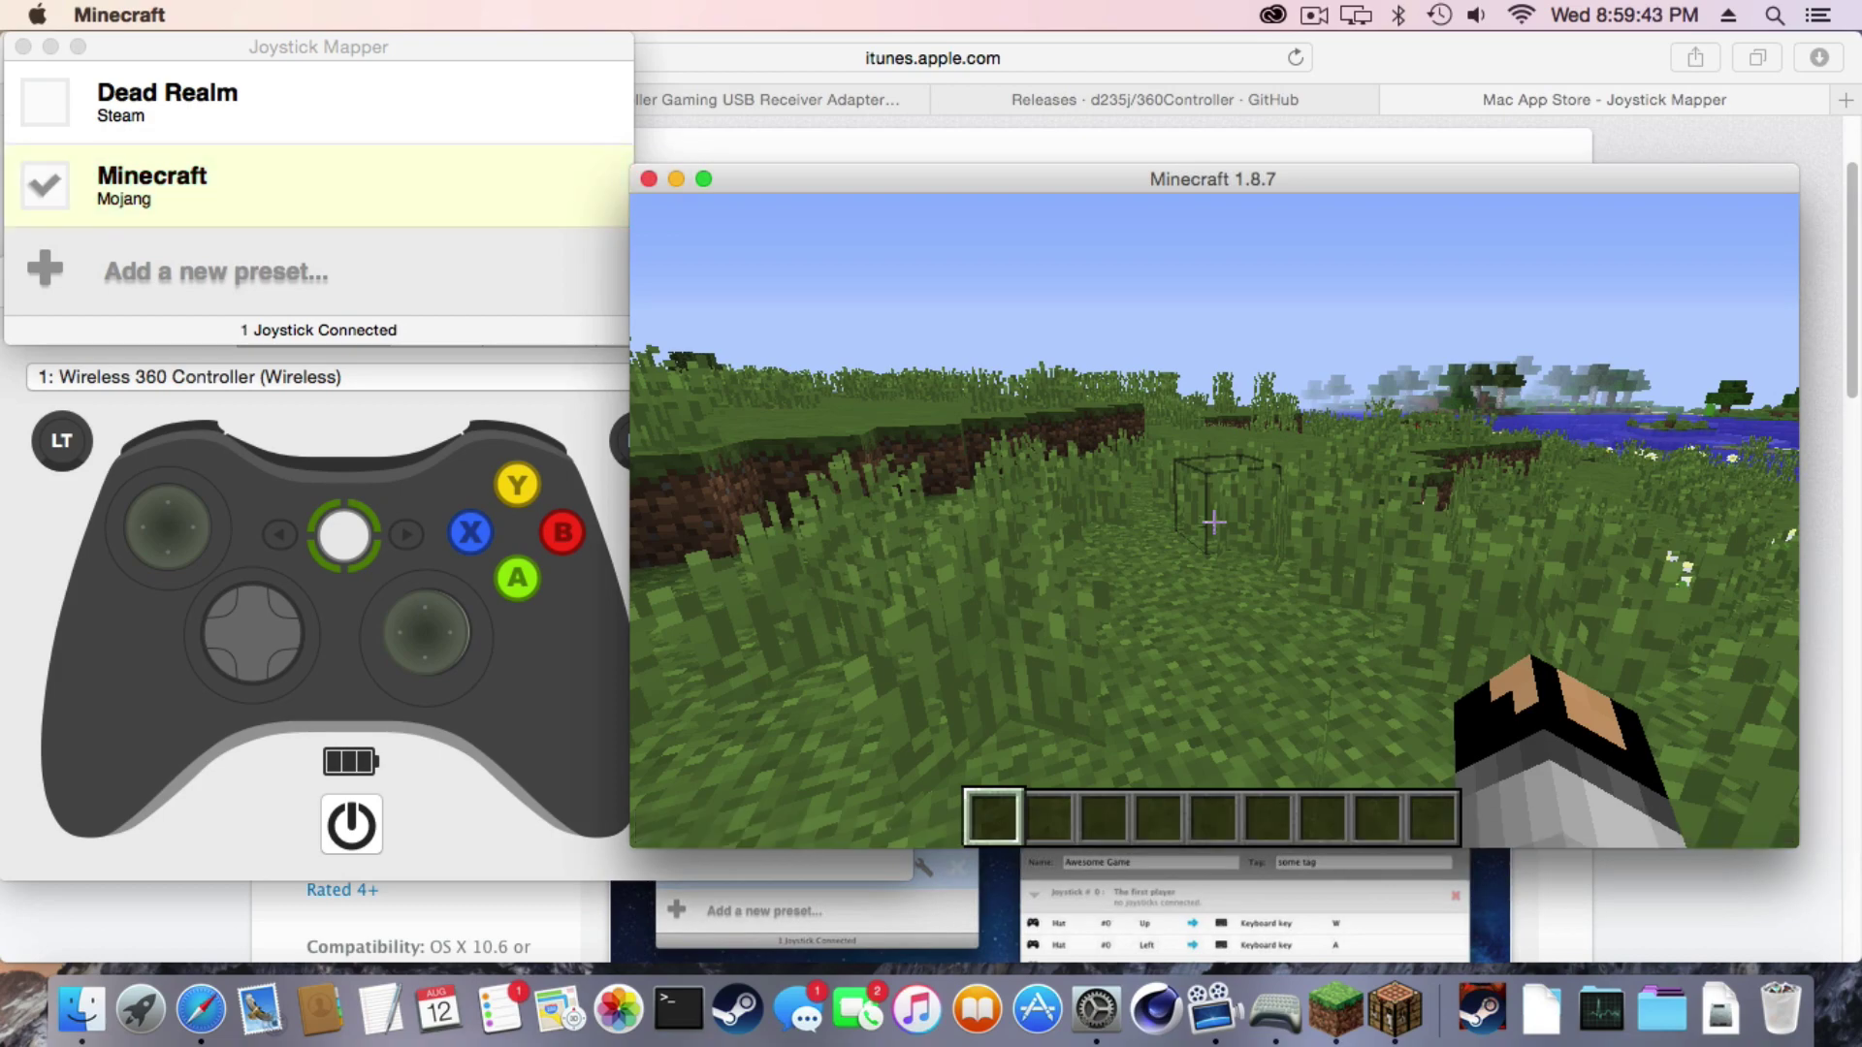
- Walk forward across the grass toward the lake, then return to Joystick Mapper
key(w)
key(space)
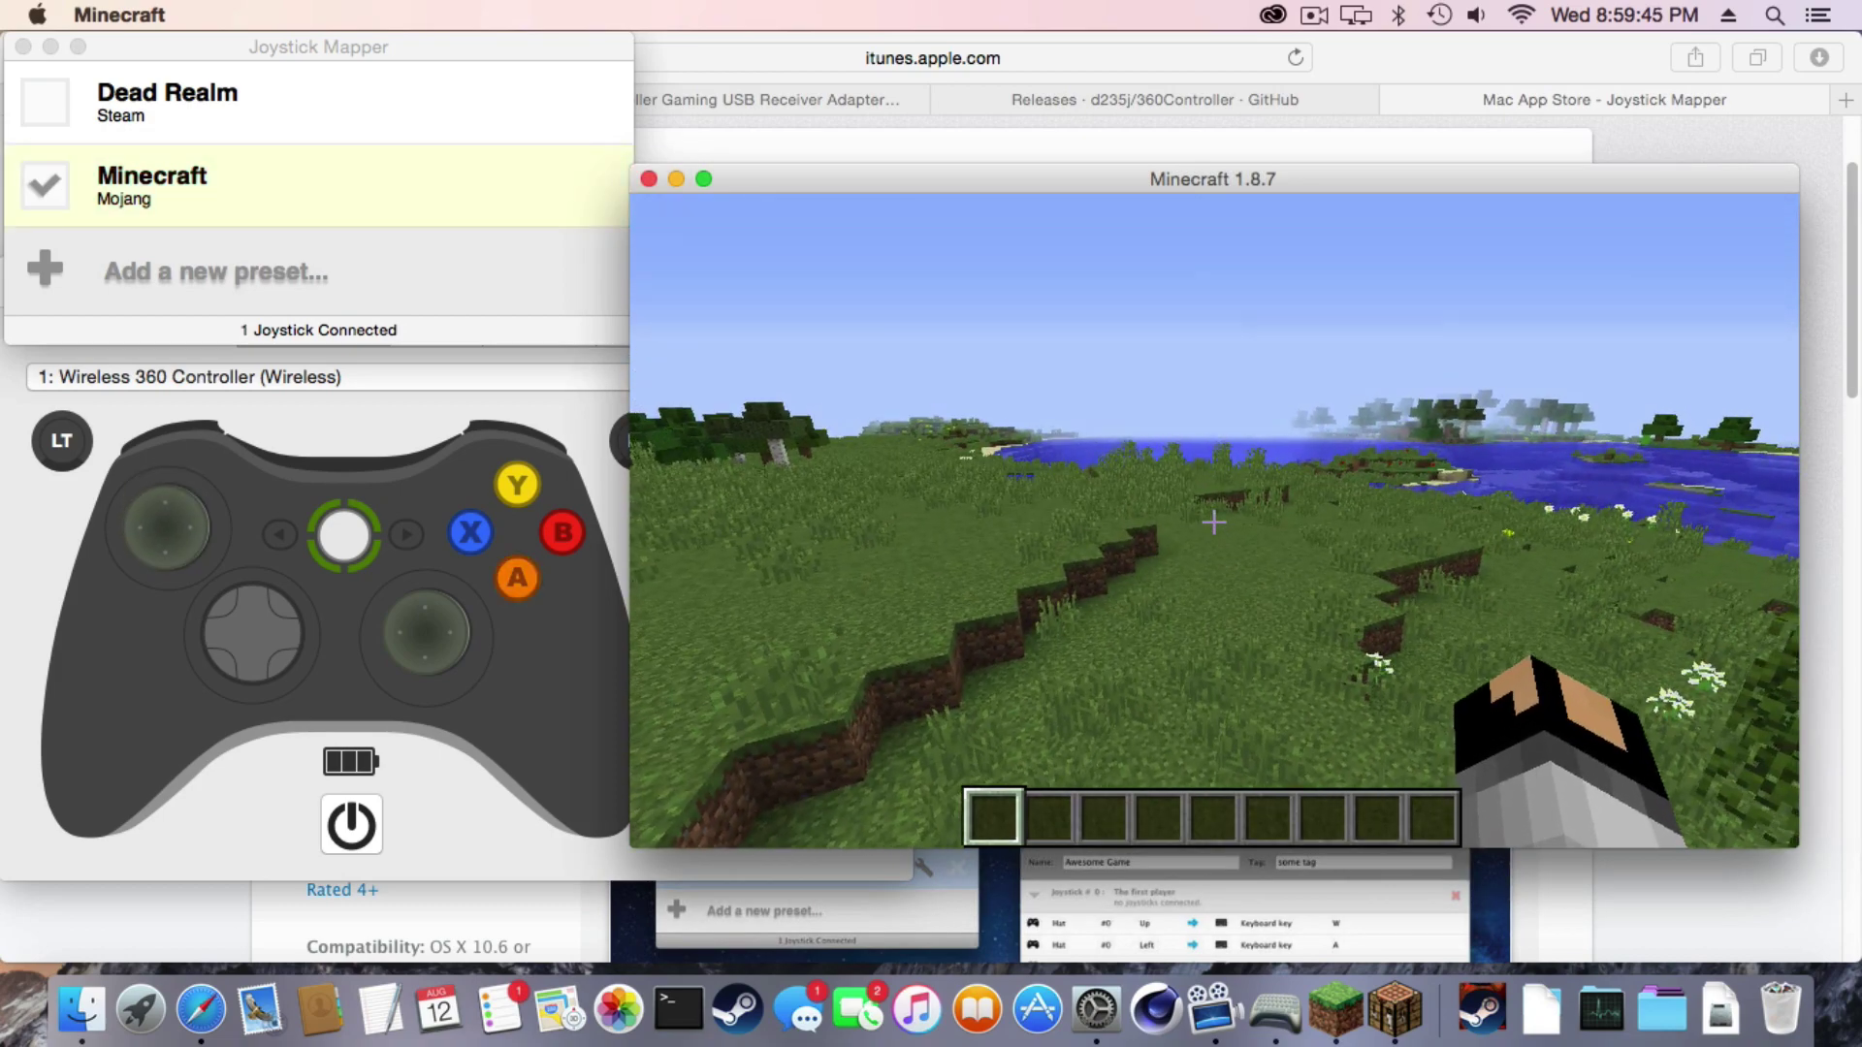
key(w)
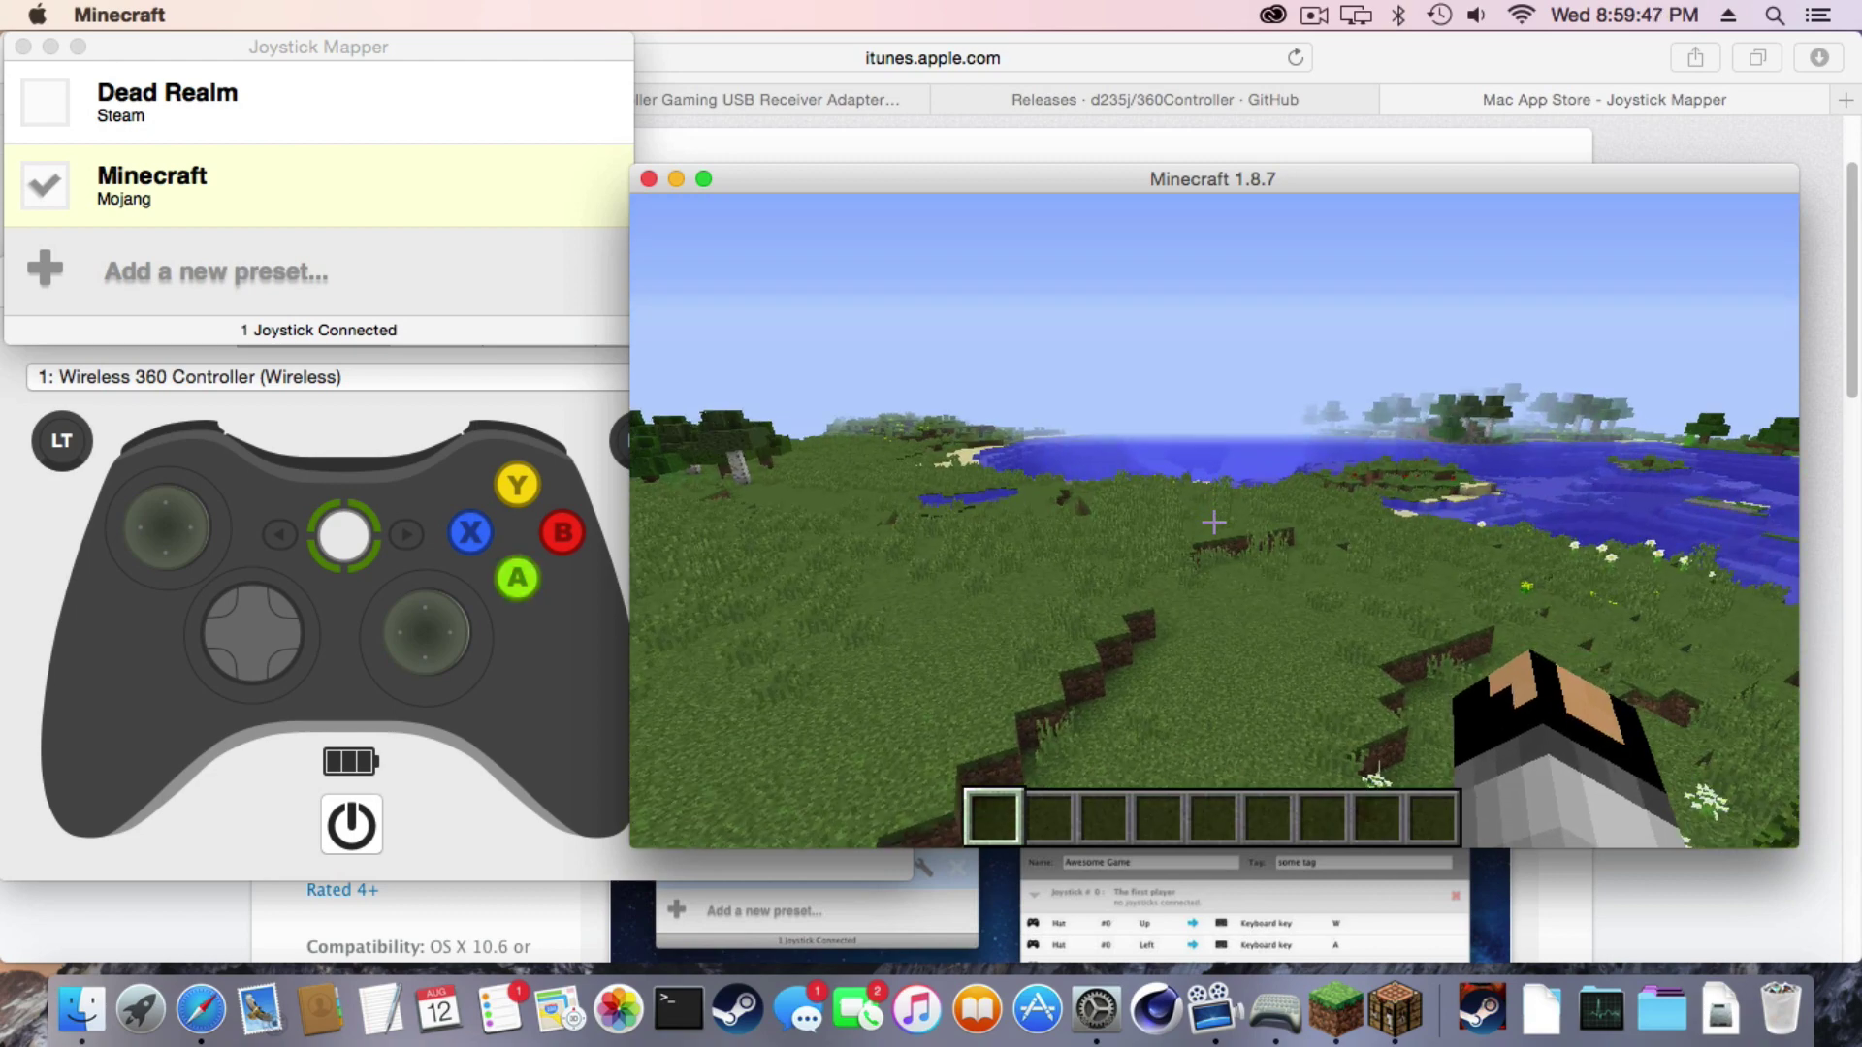
key(w)
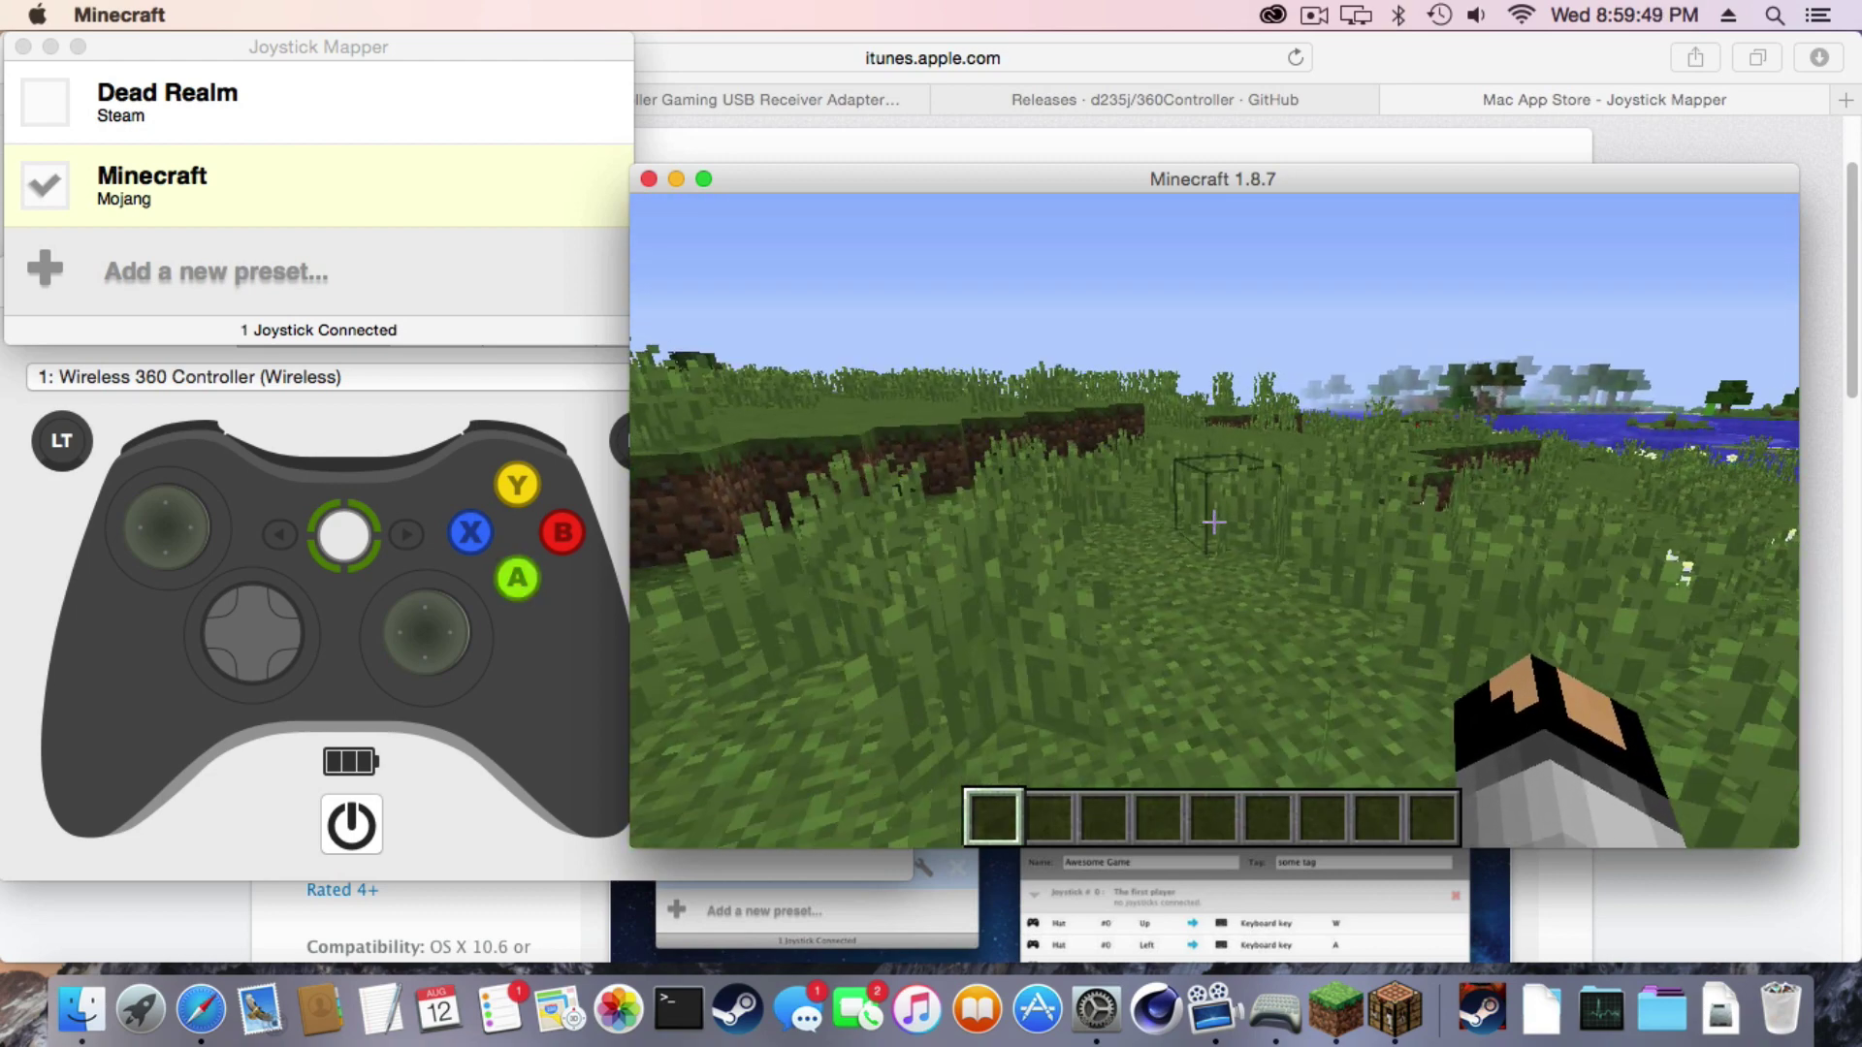
key(t)
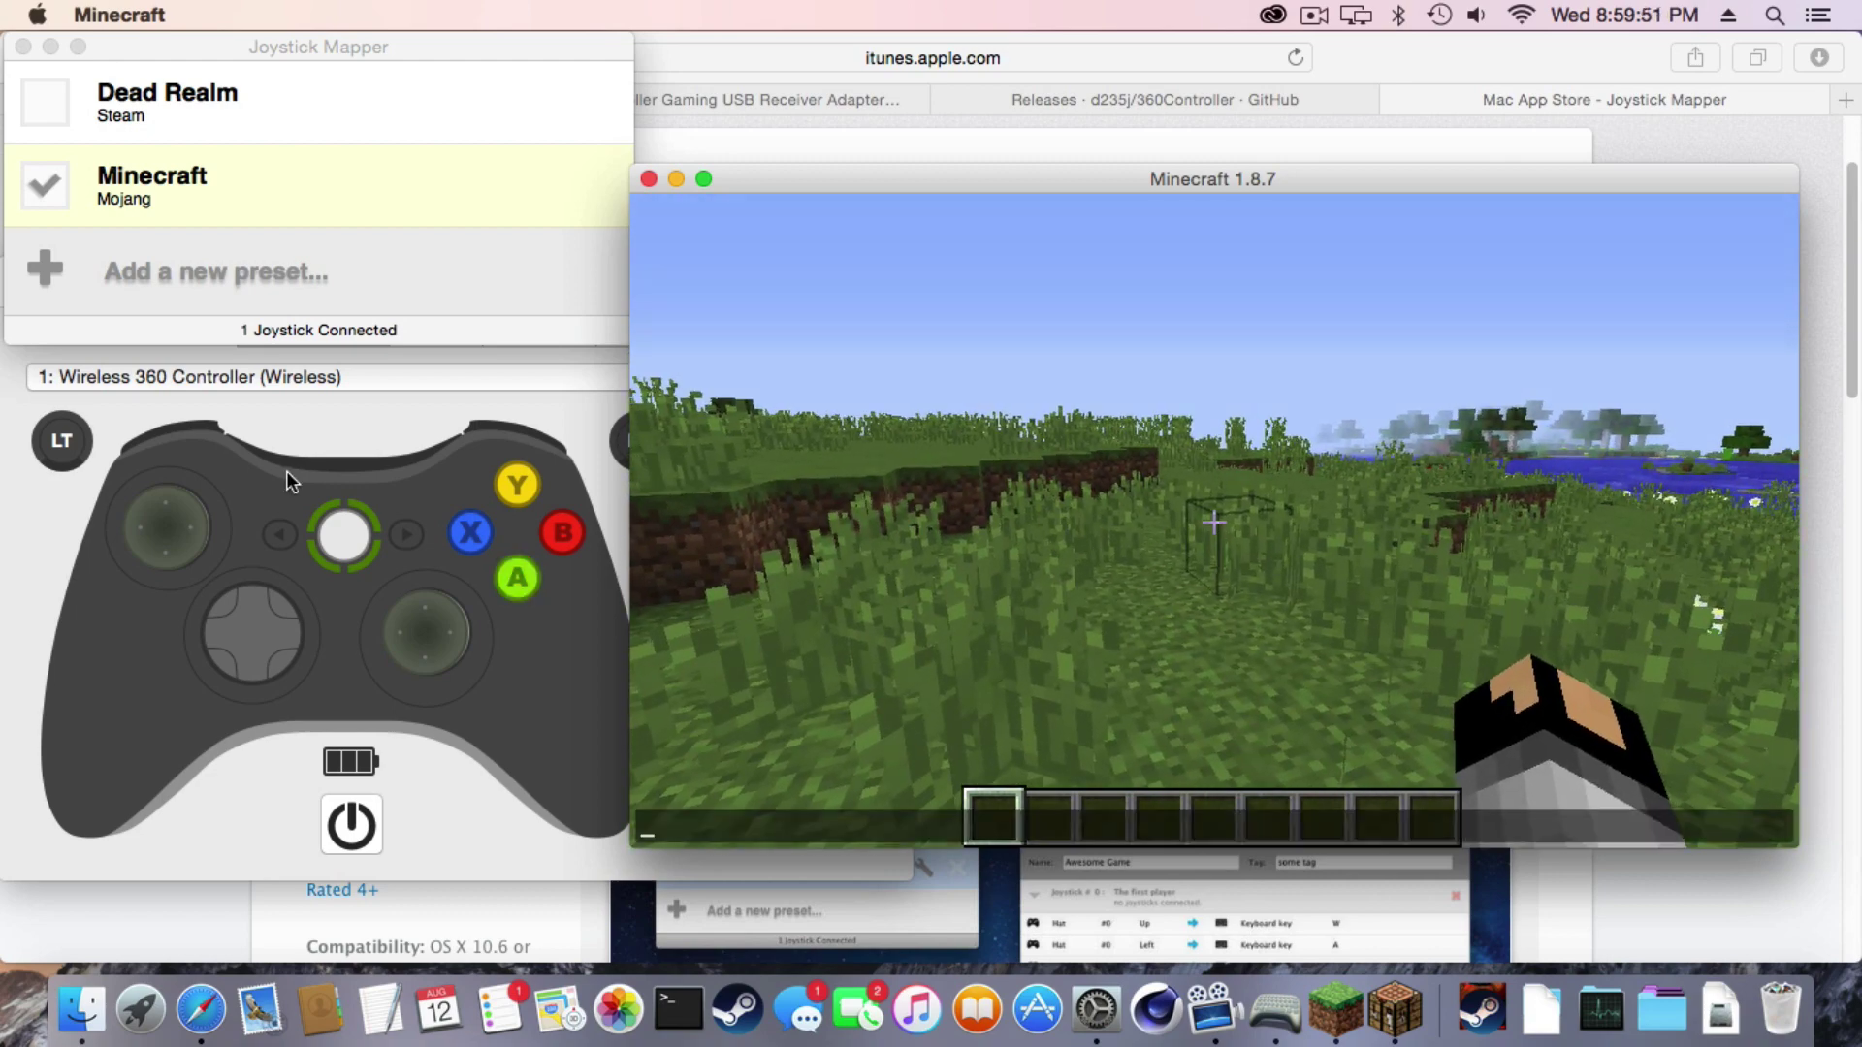
click(97, 223)
- Add an Axis #1 bind to the Minecraft preset sending Mouse Motion Up with raised speed
click(458, 184)
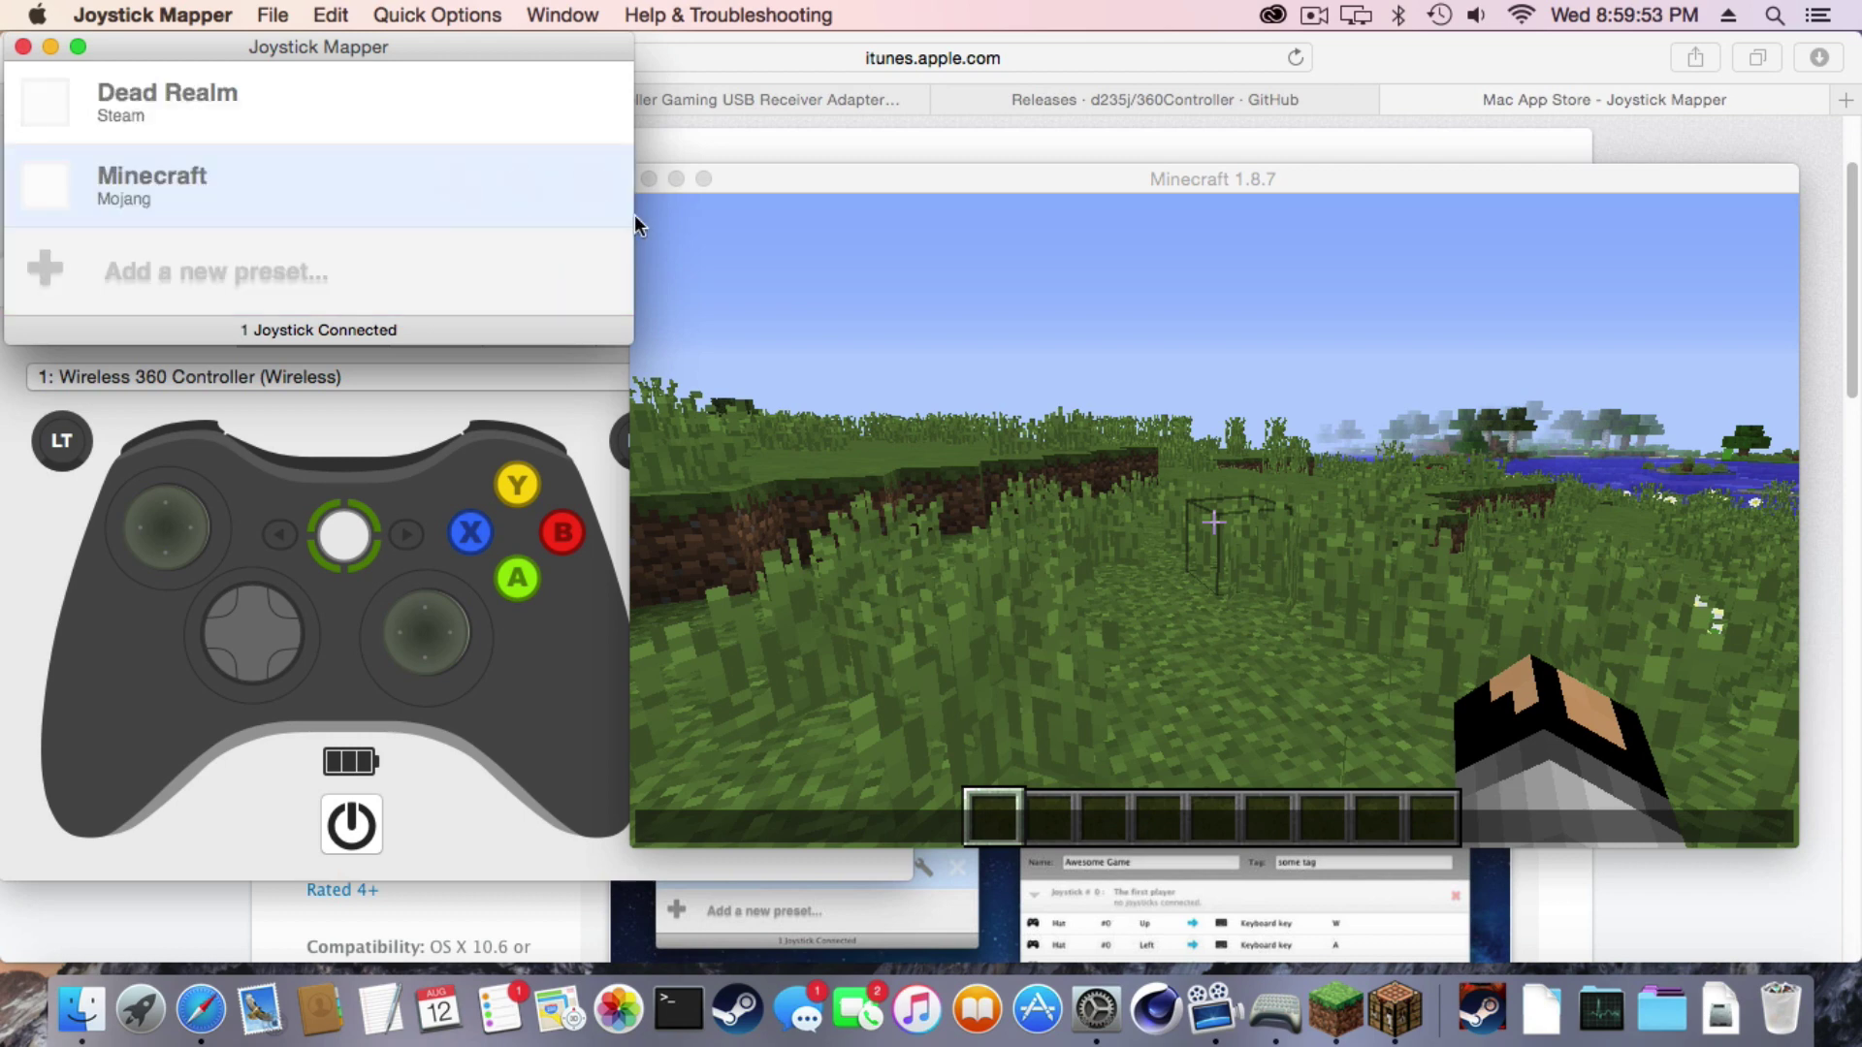
click(1018, 276)
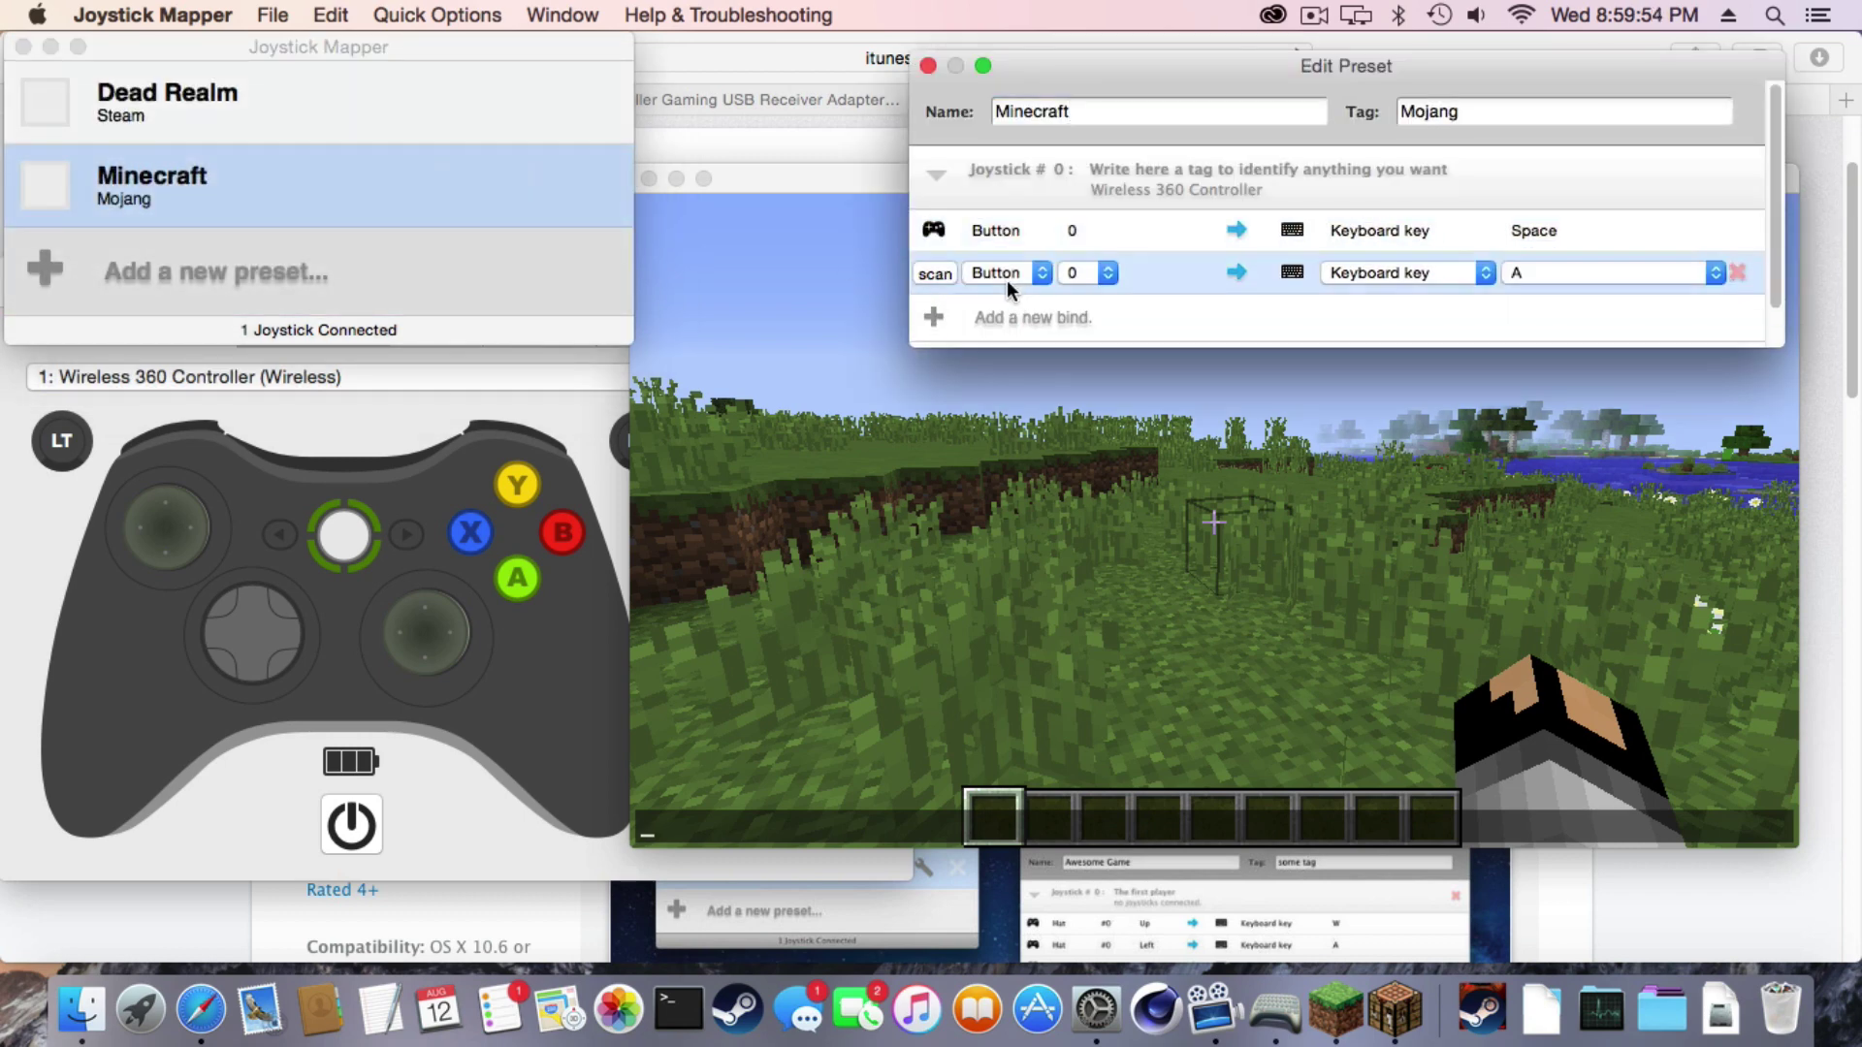
click(933, 275)
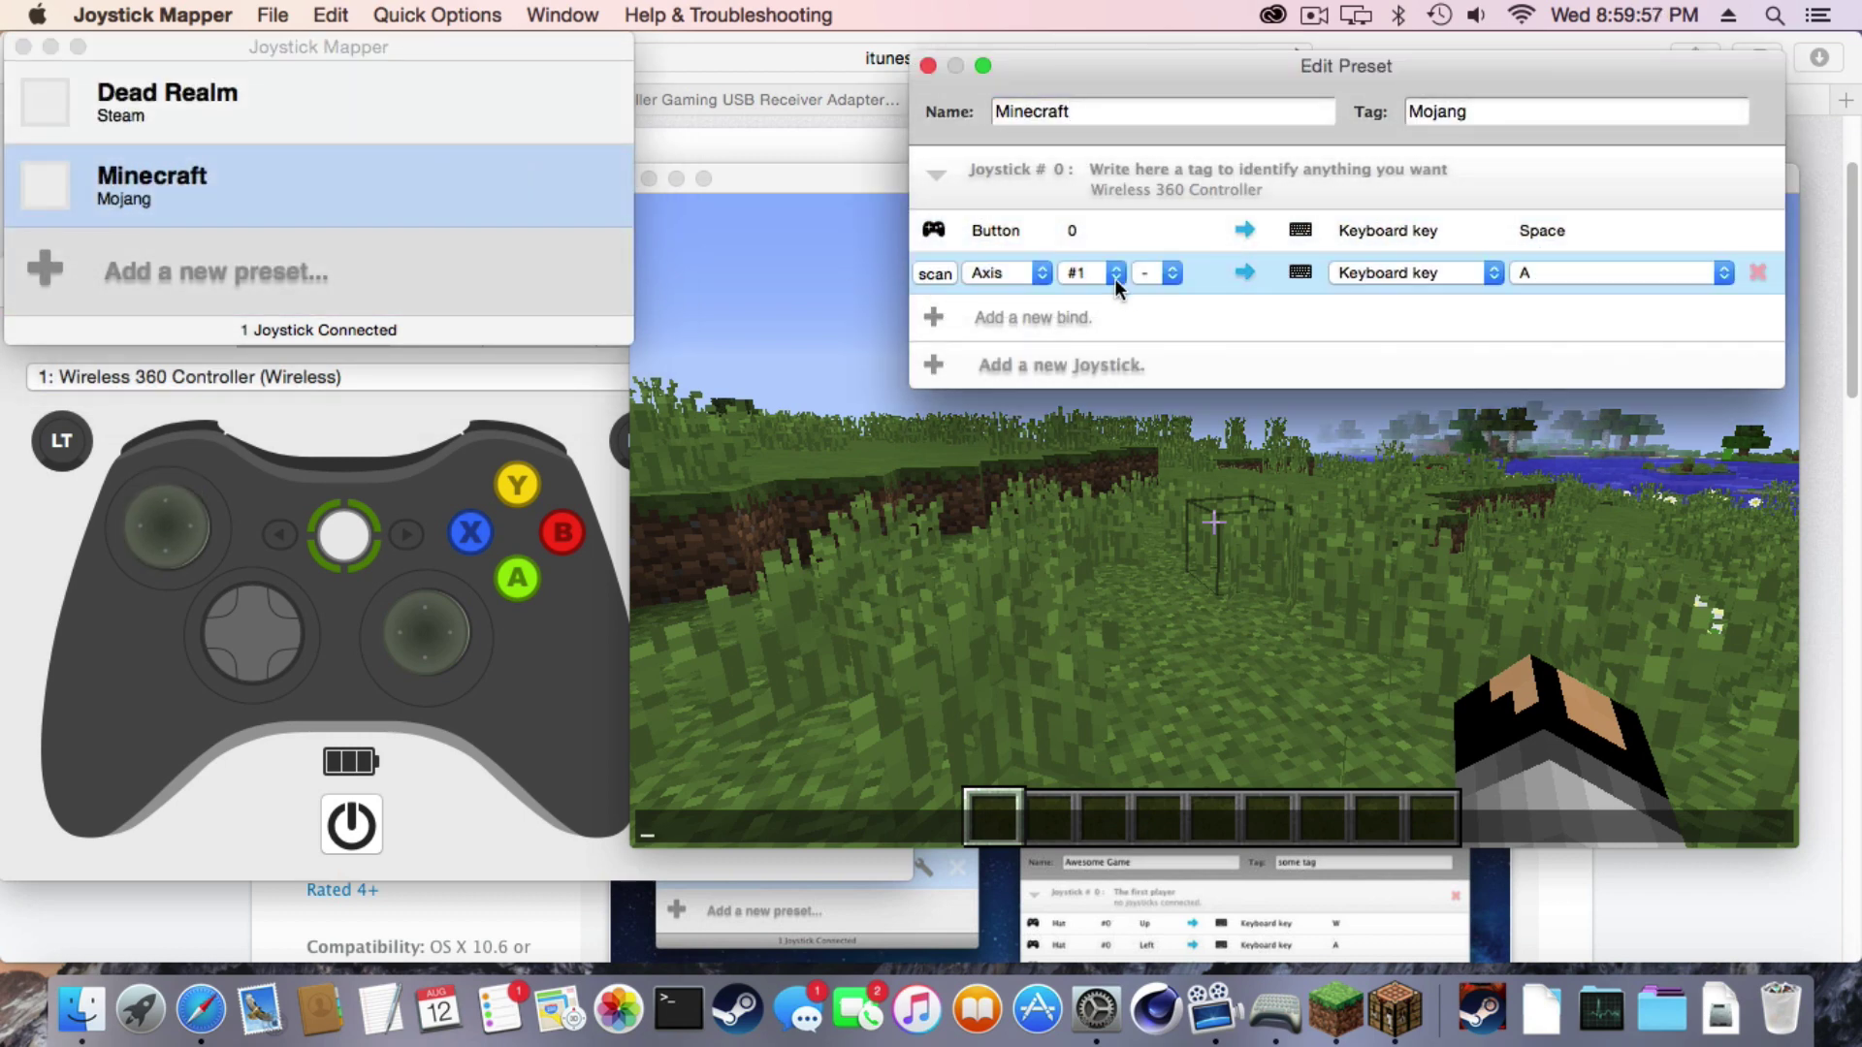
click(1459, 282)
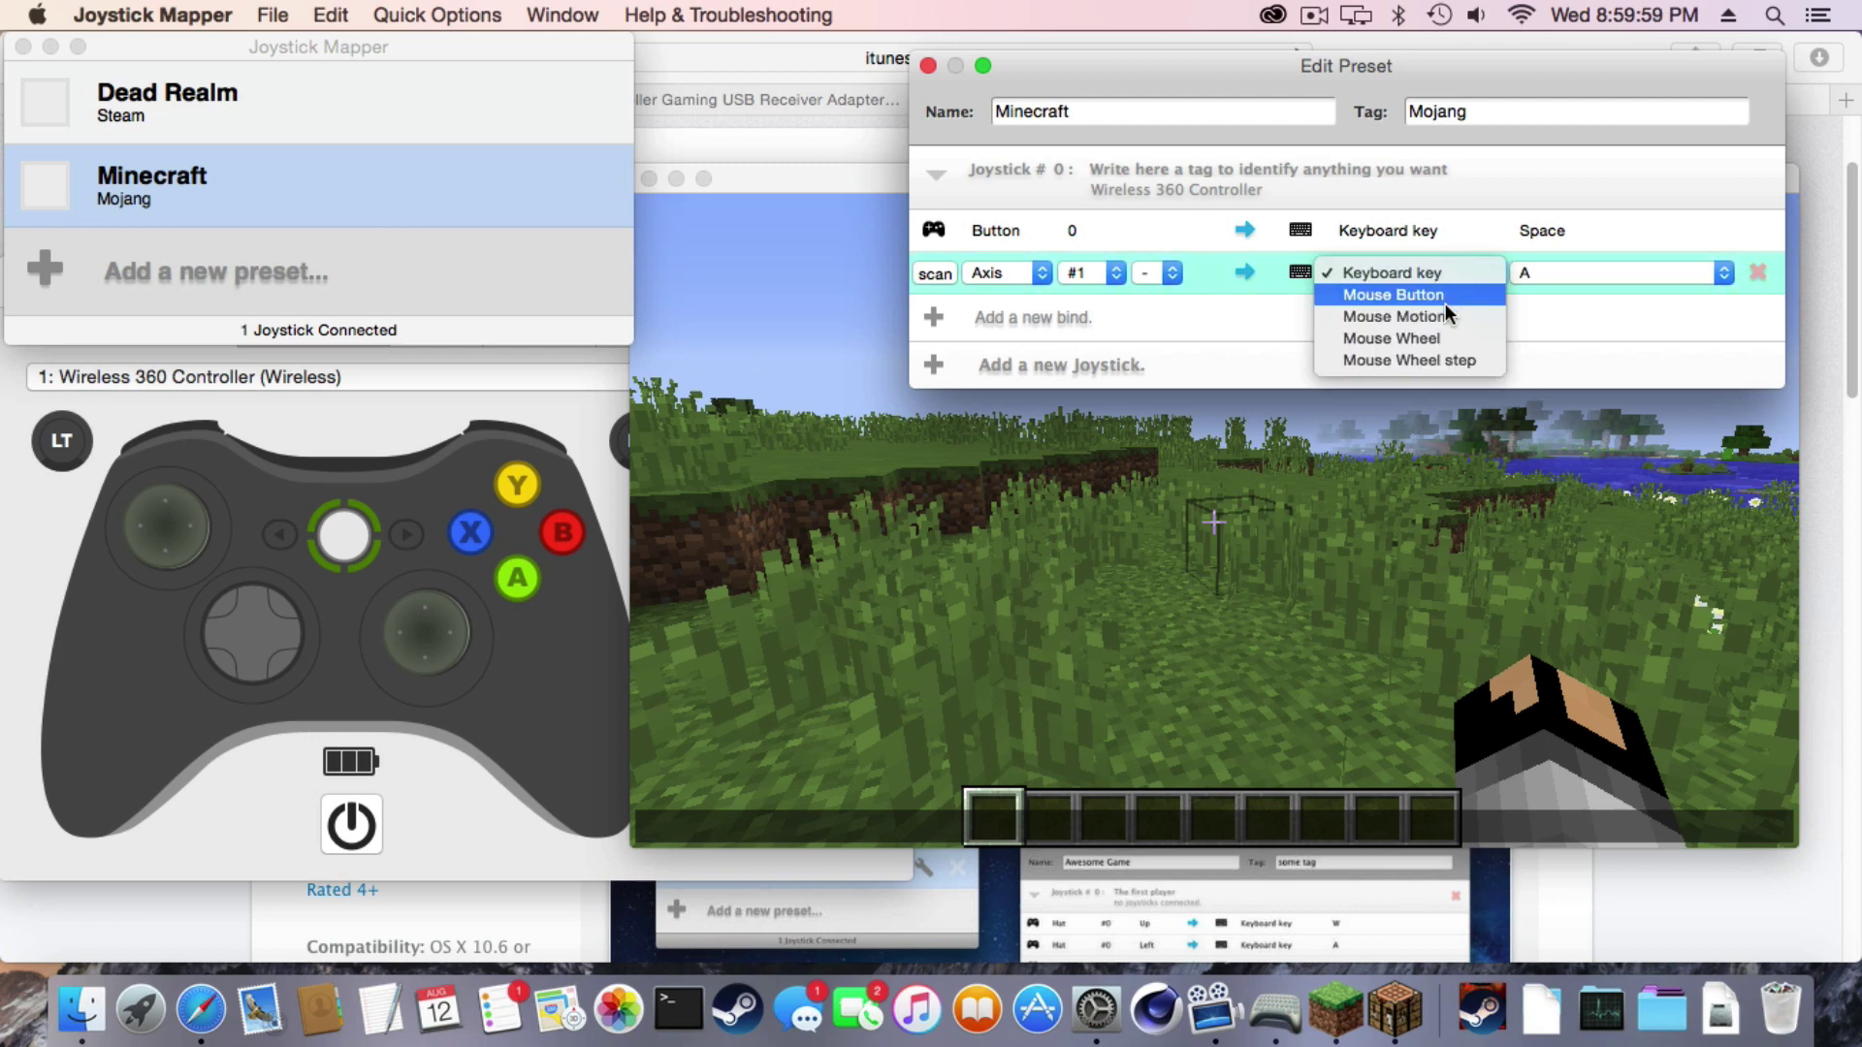
click(1442, 312)
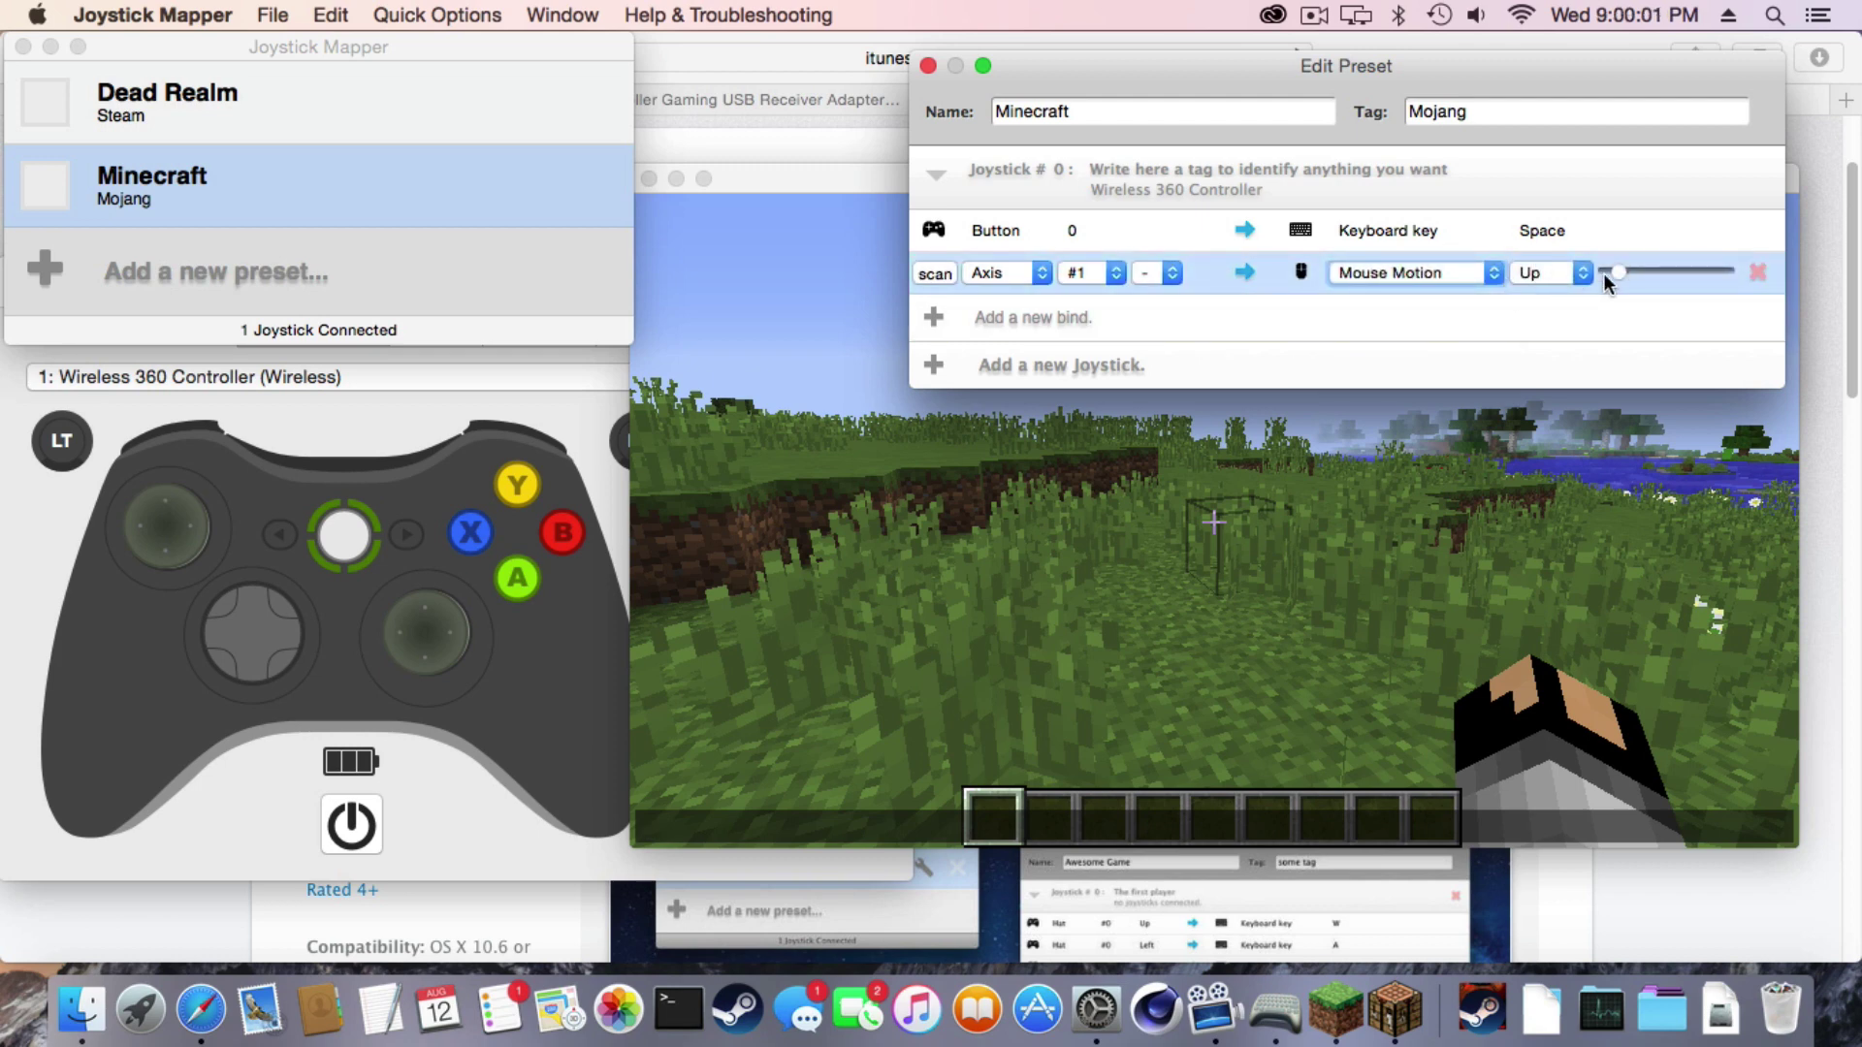
drag(1616, 271, 1633, 273)
click(1028, 184)
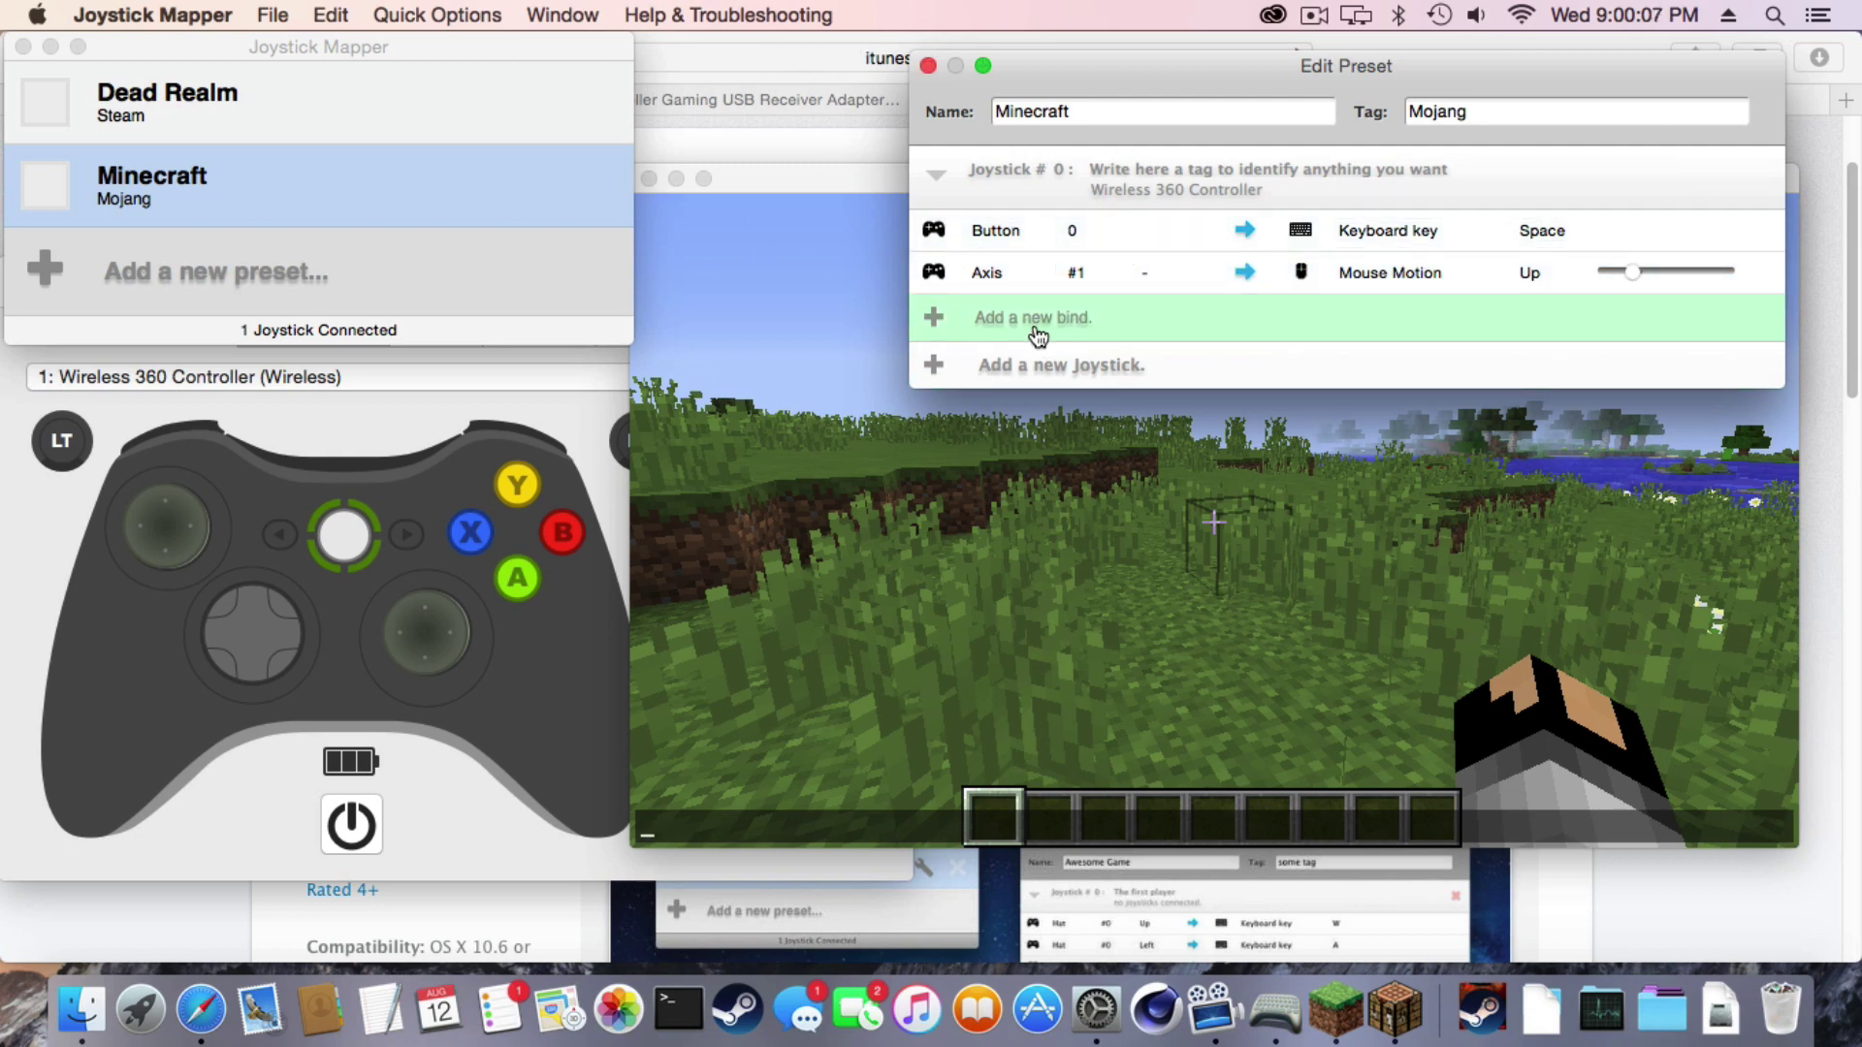
- Add a second Axis #1 bind sending Mouse Motion Down and adjust its speed
click(934, 320)
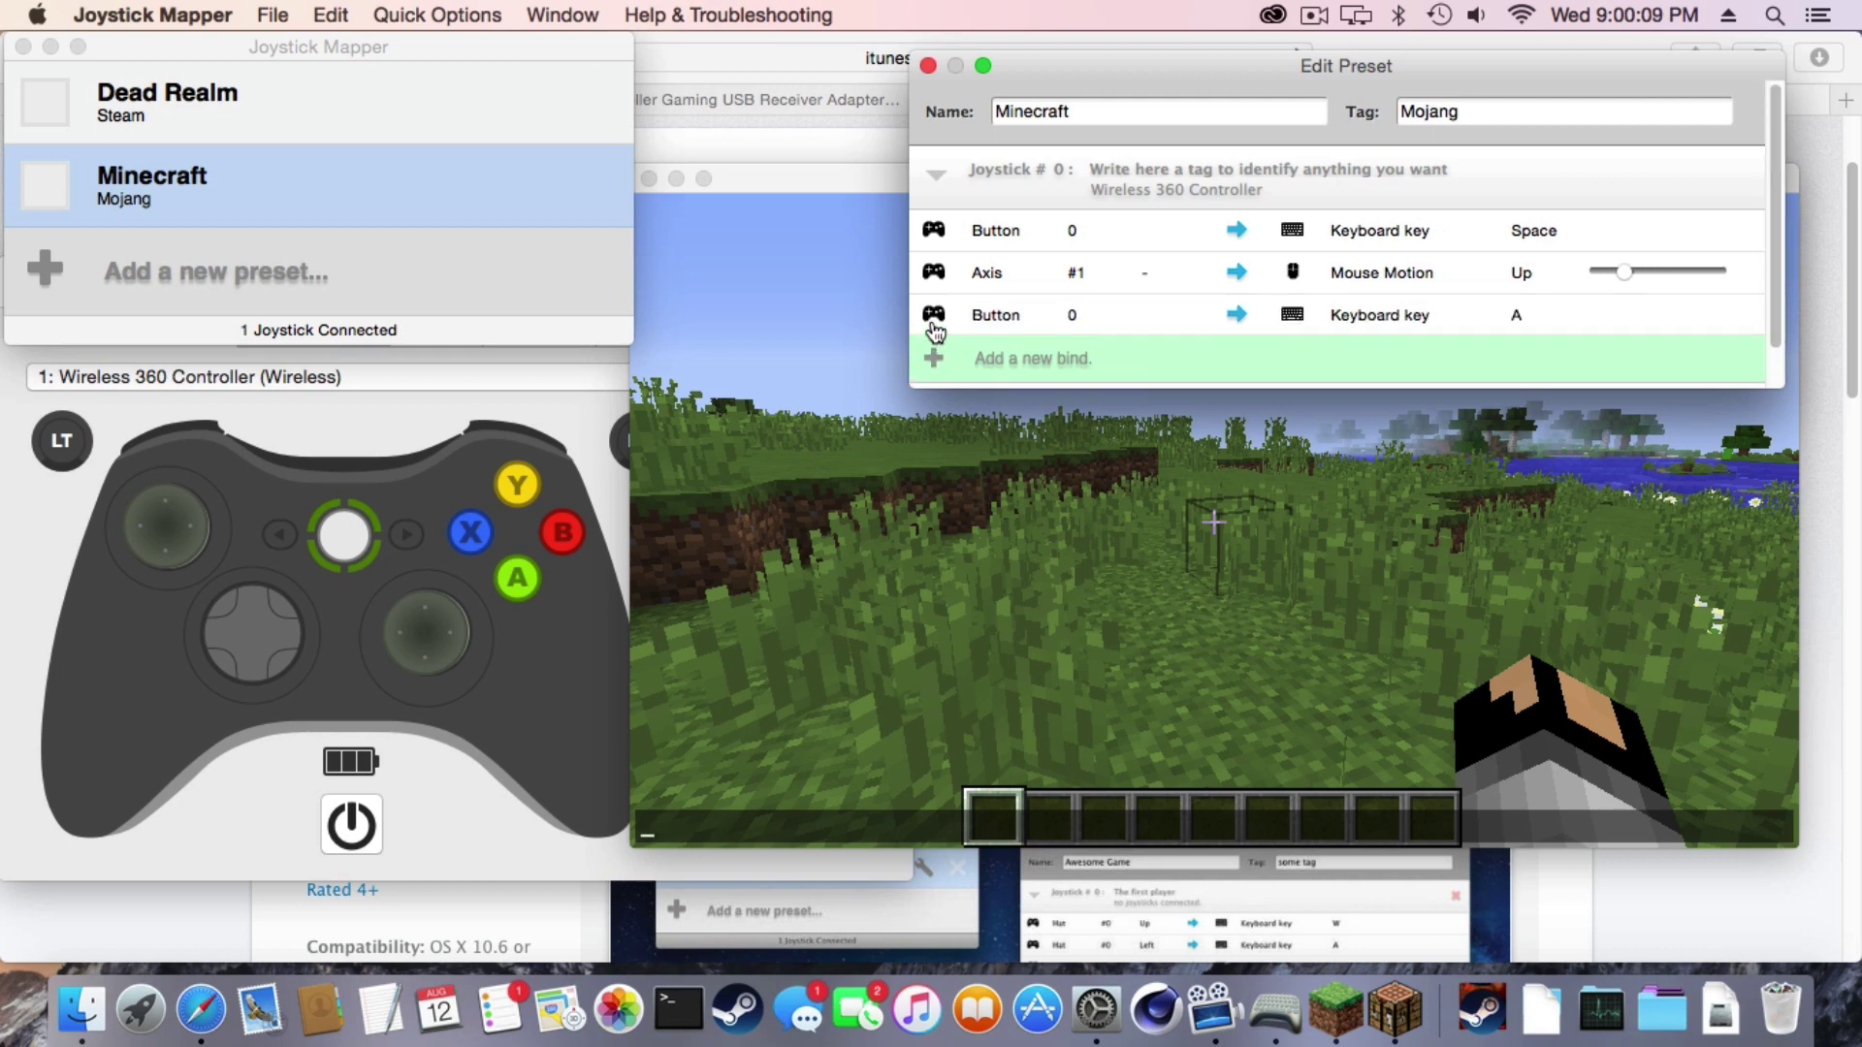
click(932, 318)
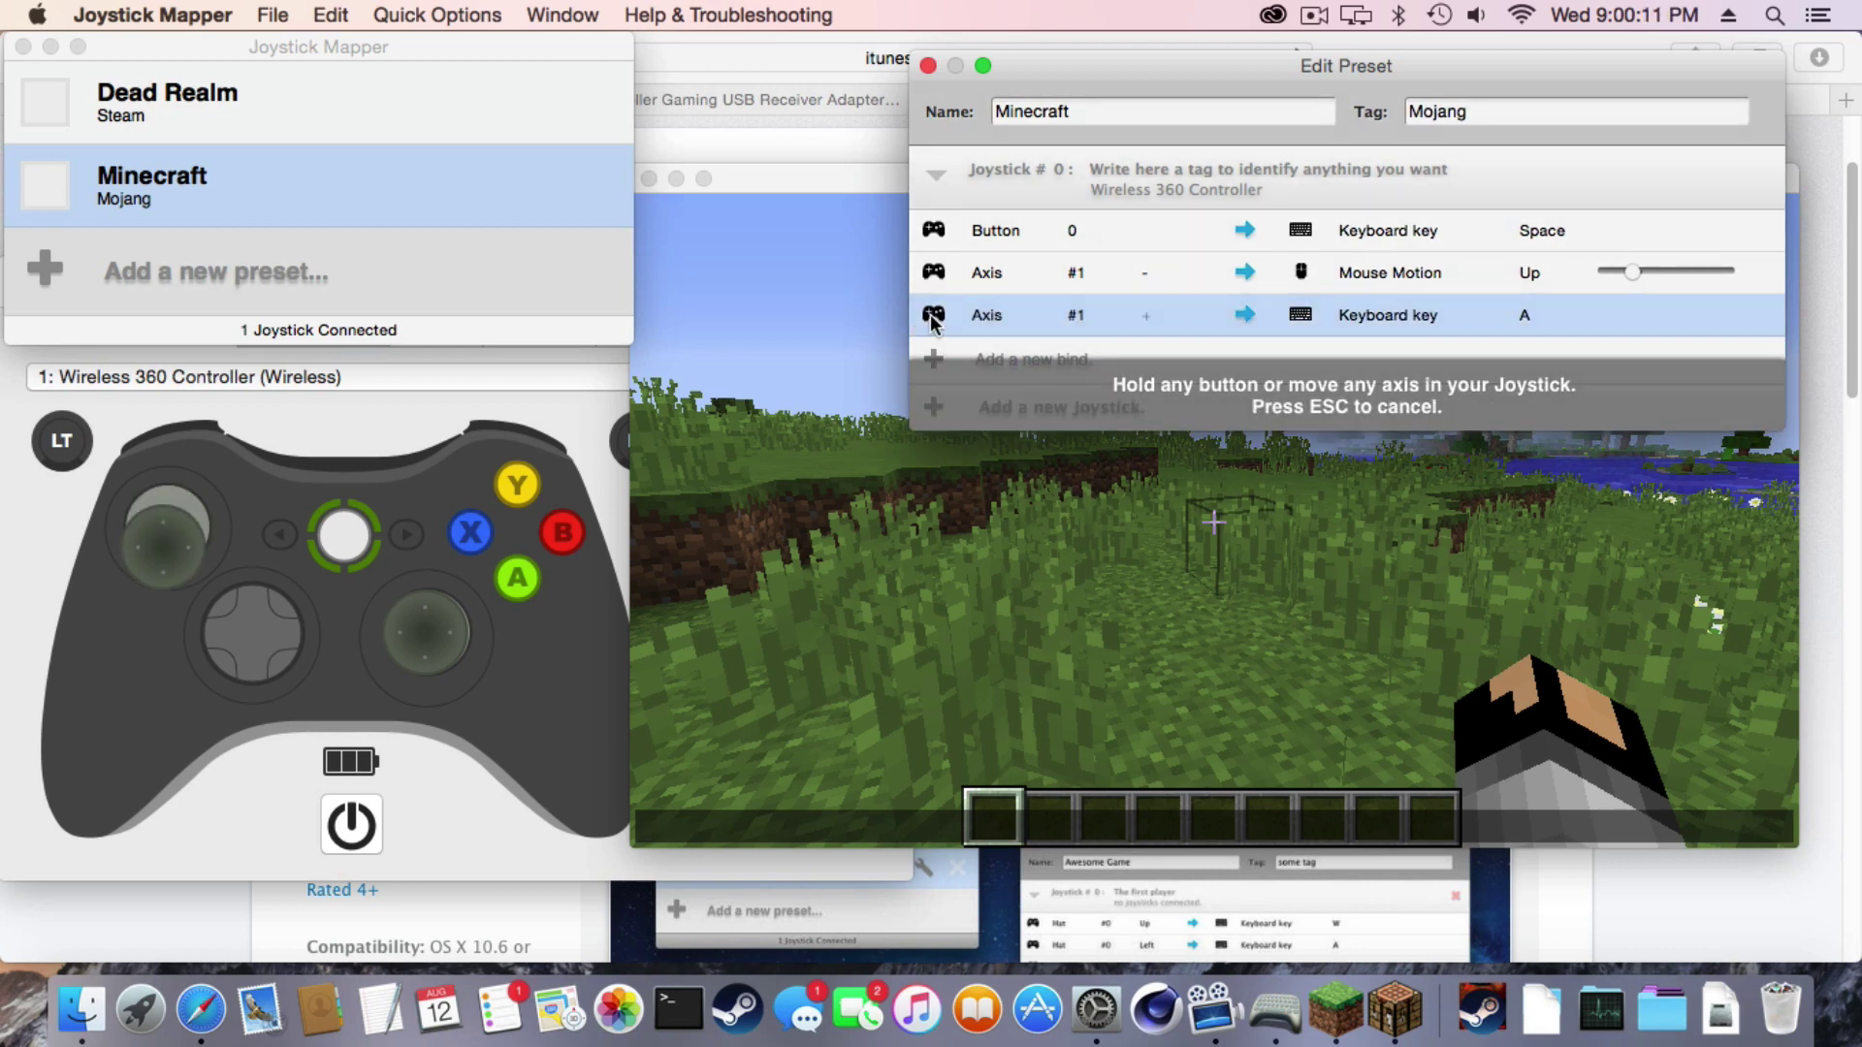
click(1476, 318)
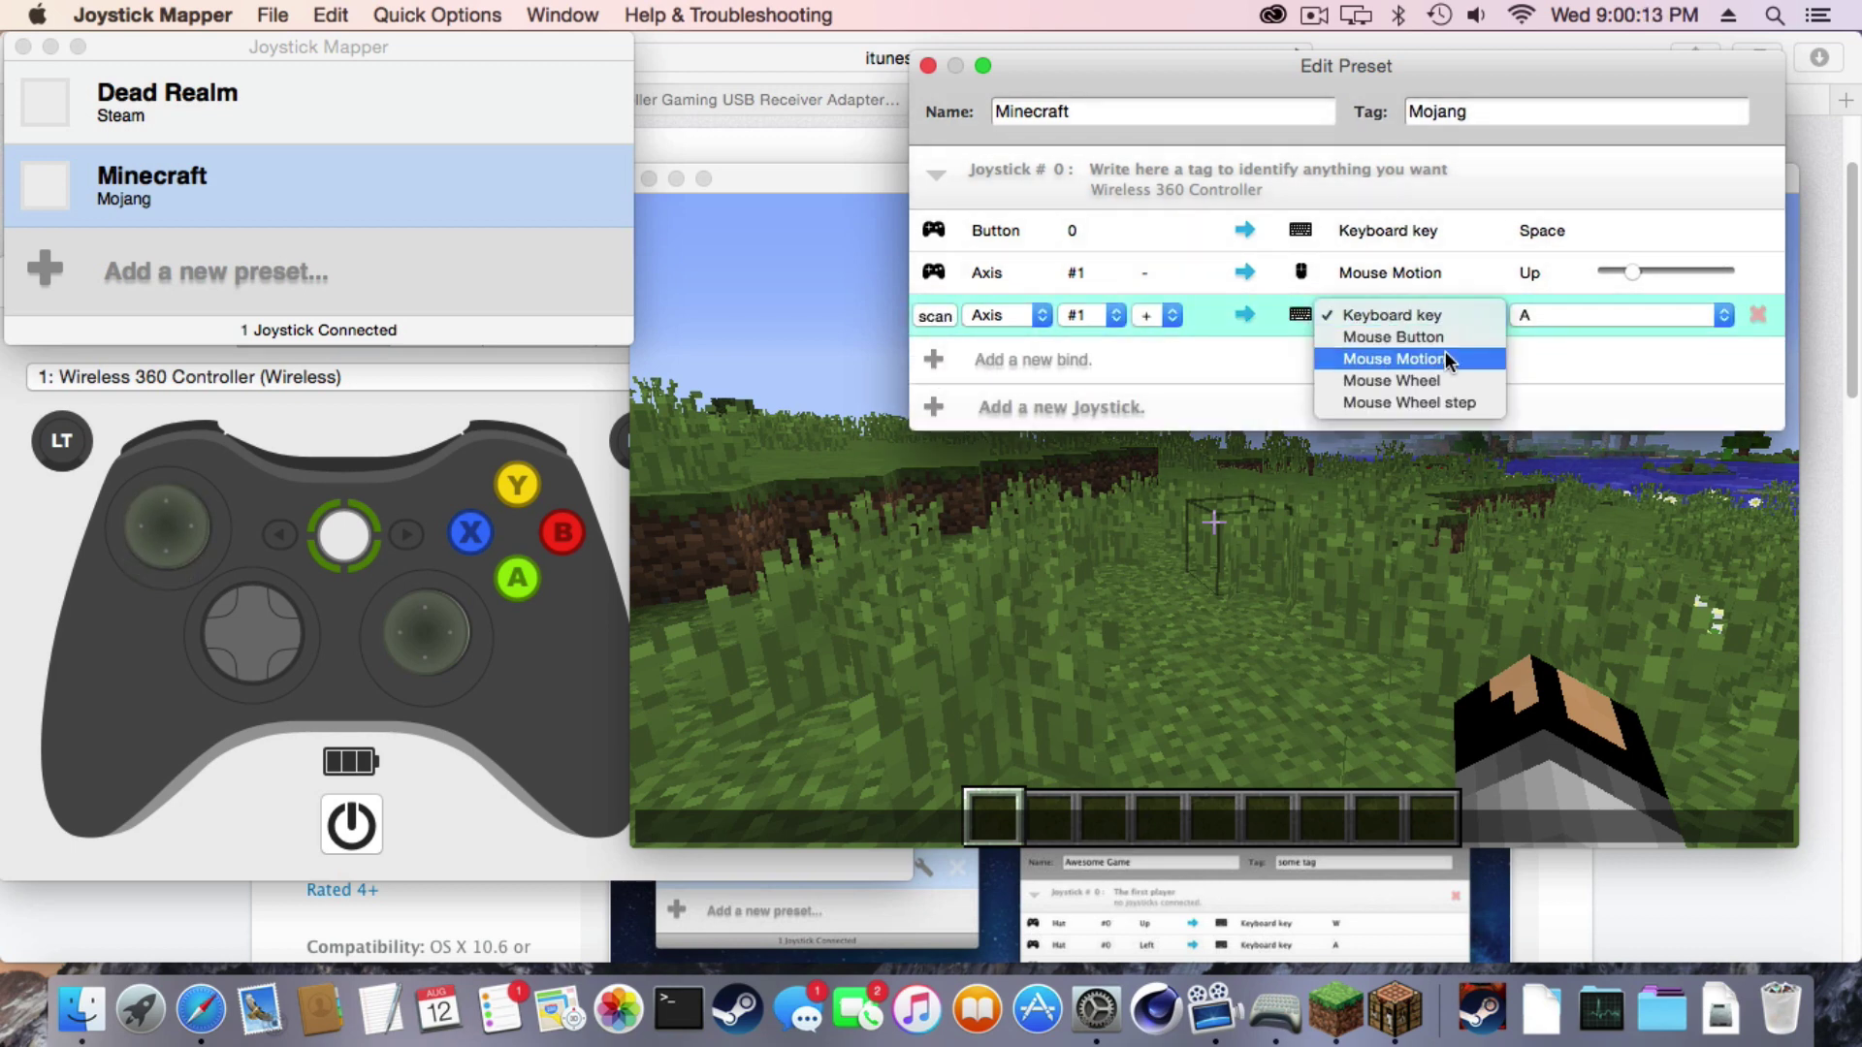
click(1450, 352)
click(1533, 316)
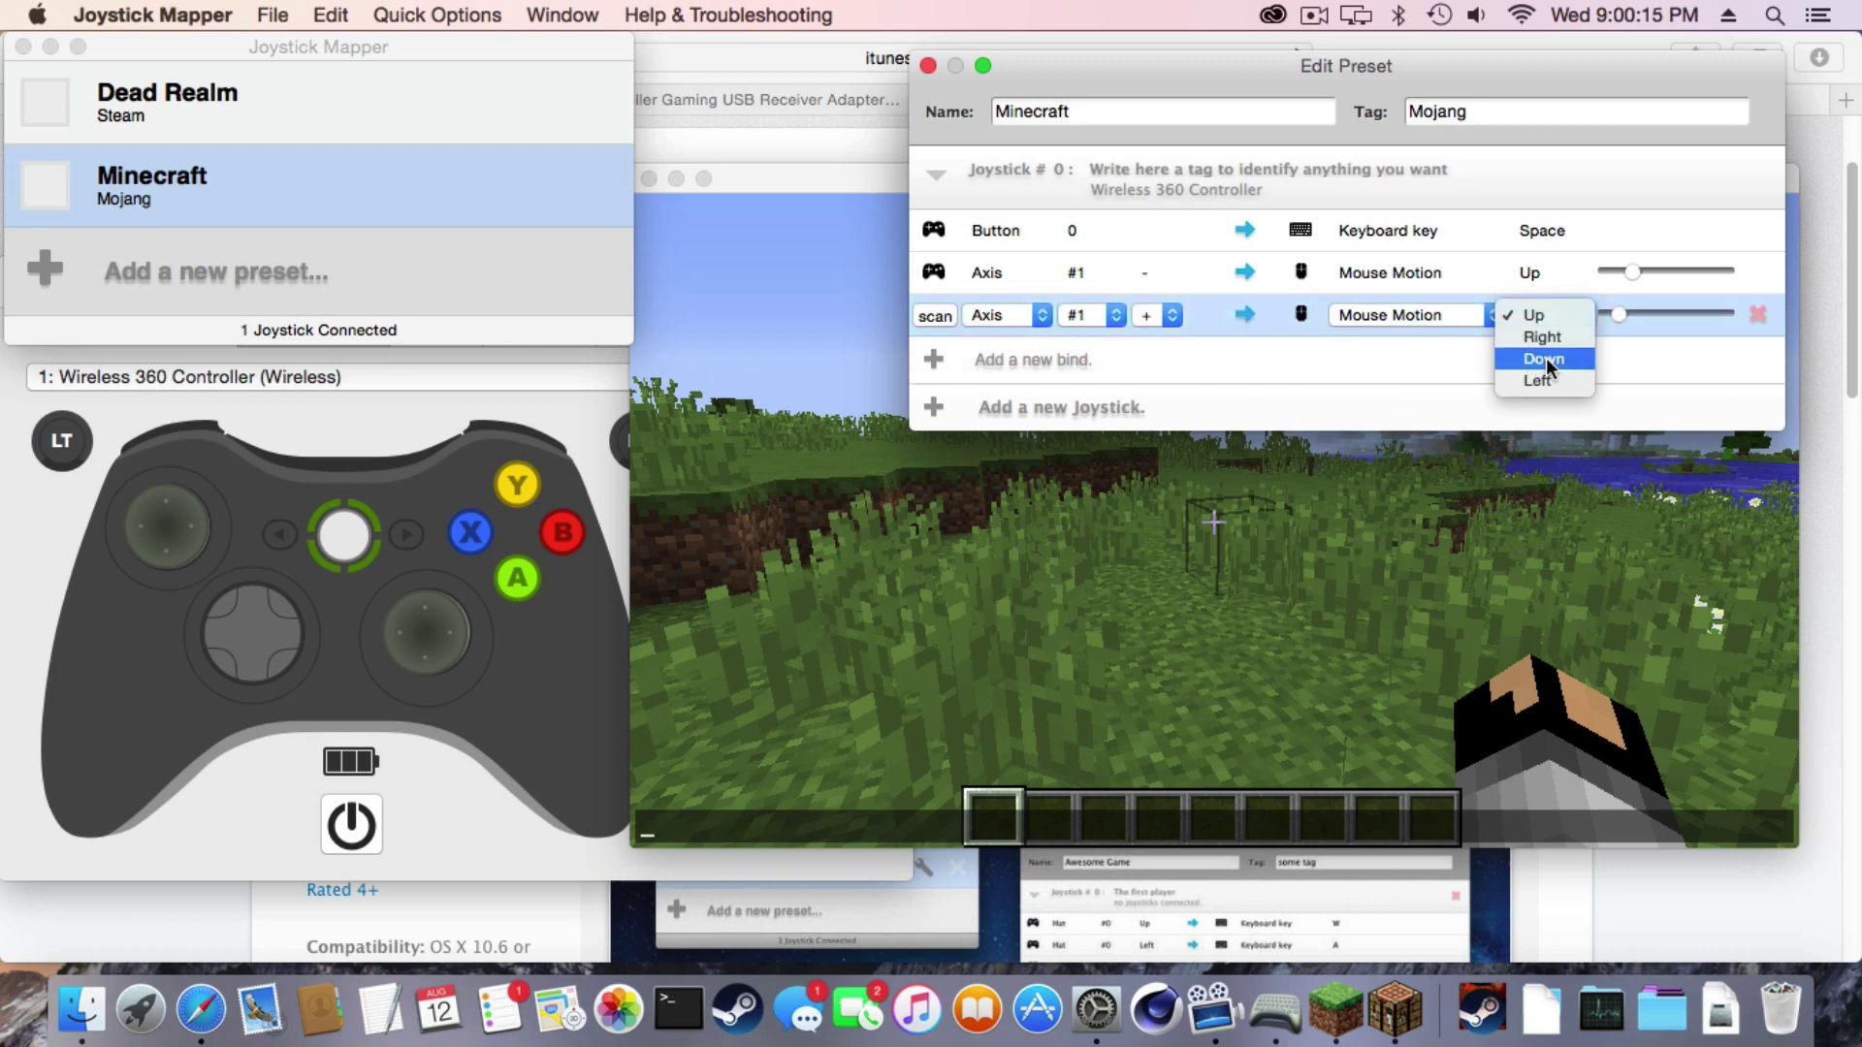
drag(1630, 316, 1637, 317)
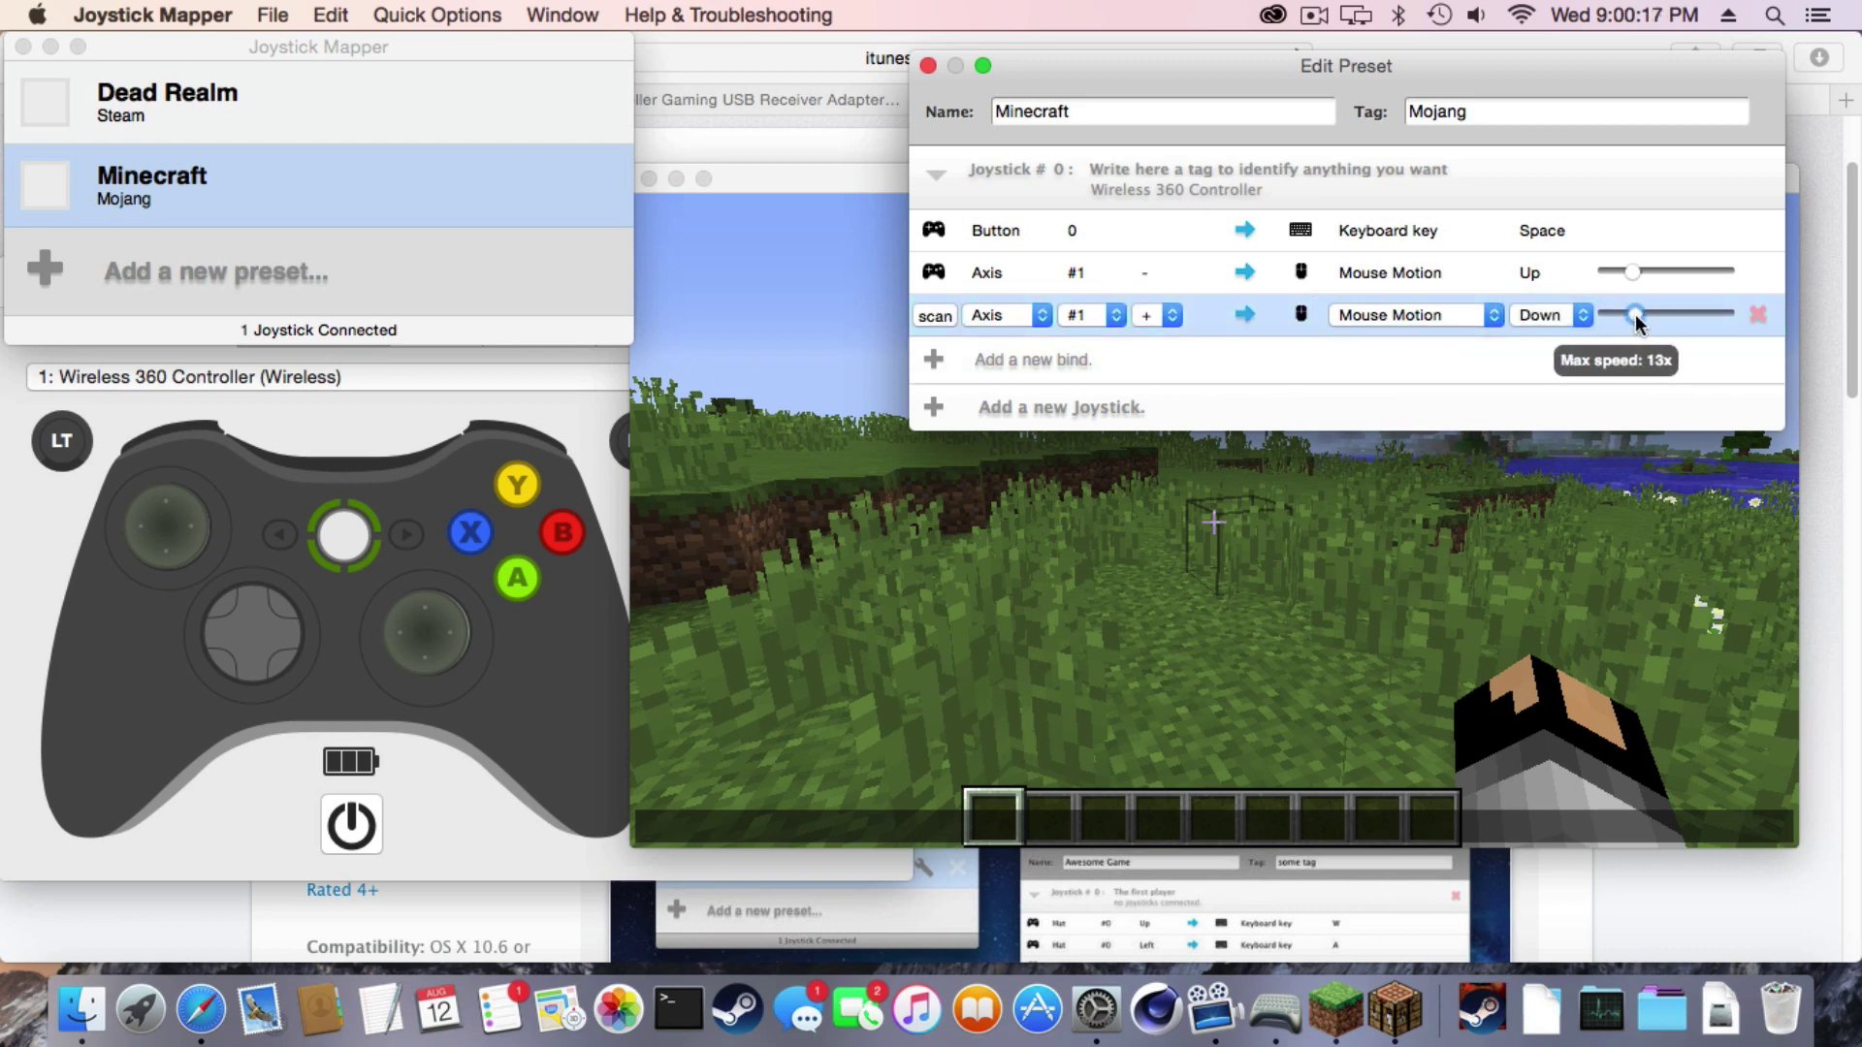
click(497, 71)
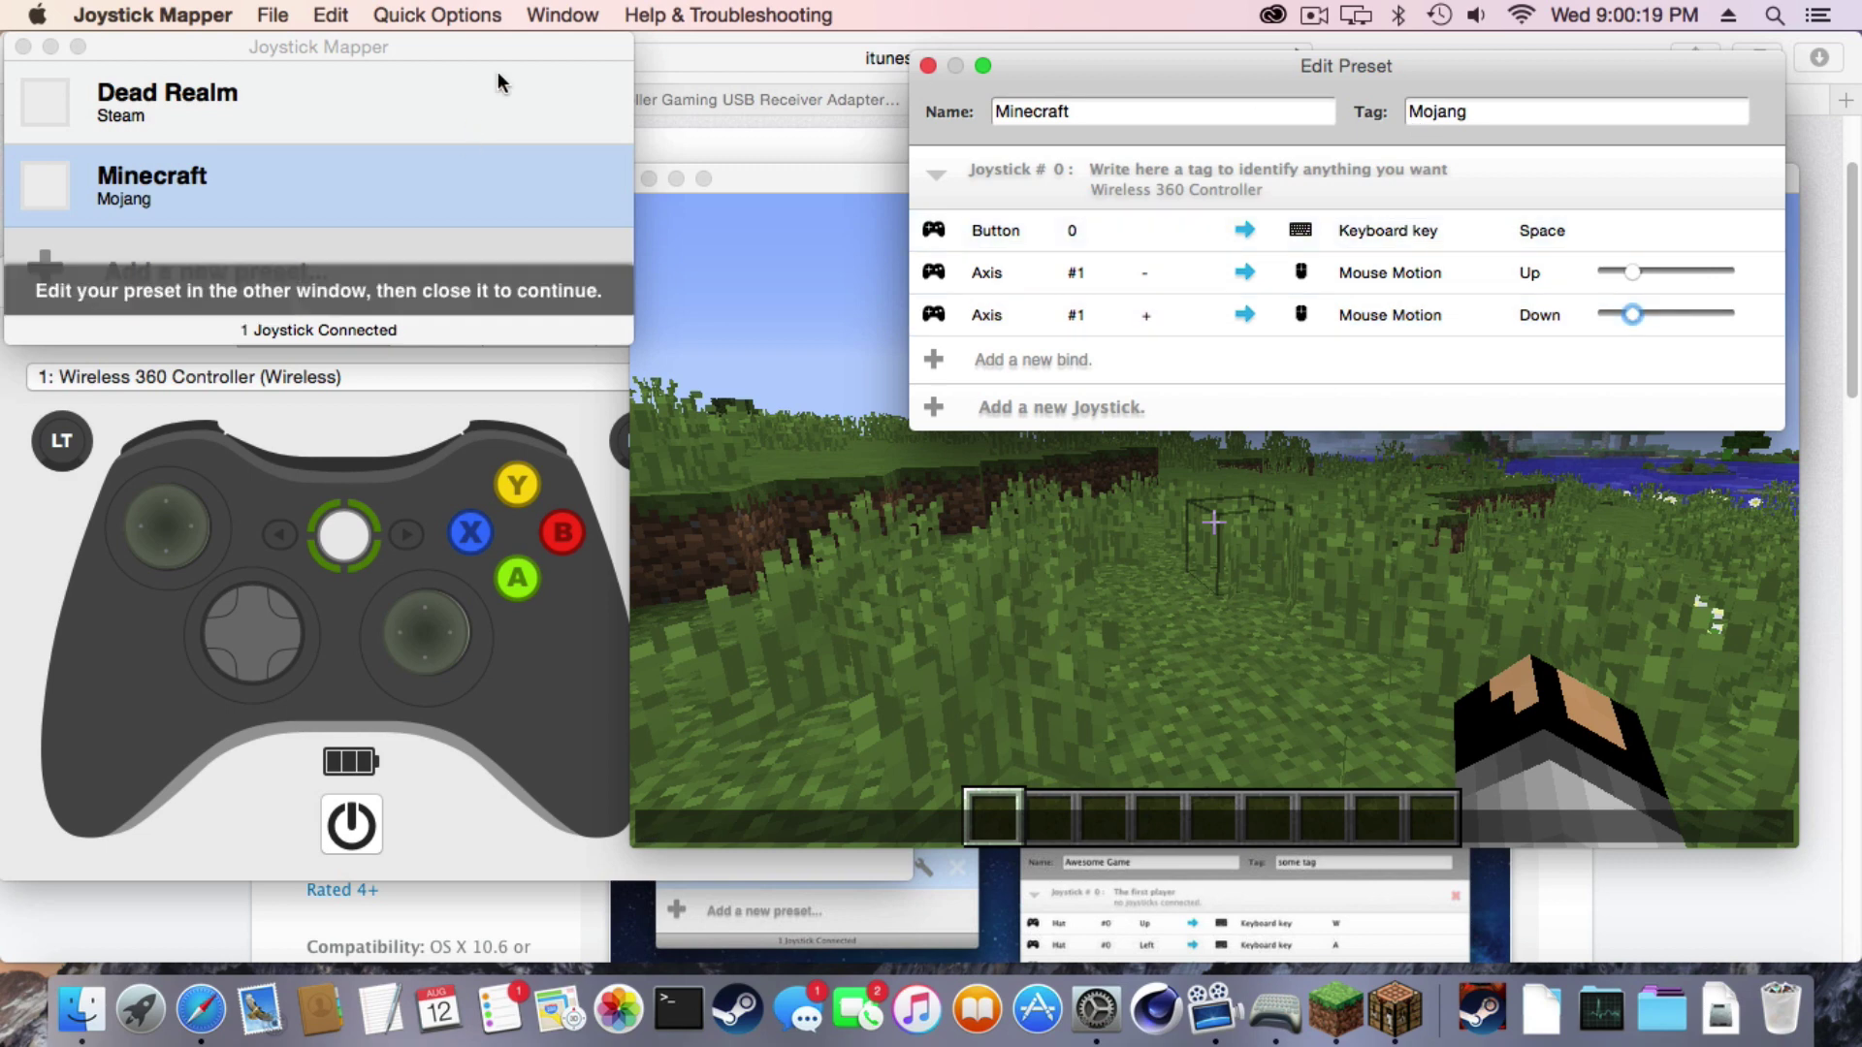
- Activate the updated Minecraft preset and return to Minecraft to tilt the view skyward
click(927, 65)
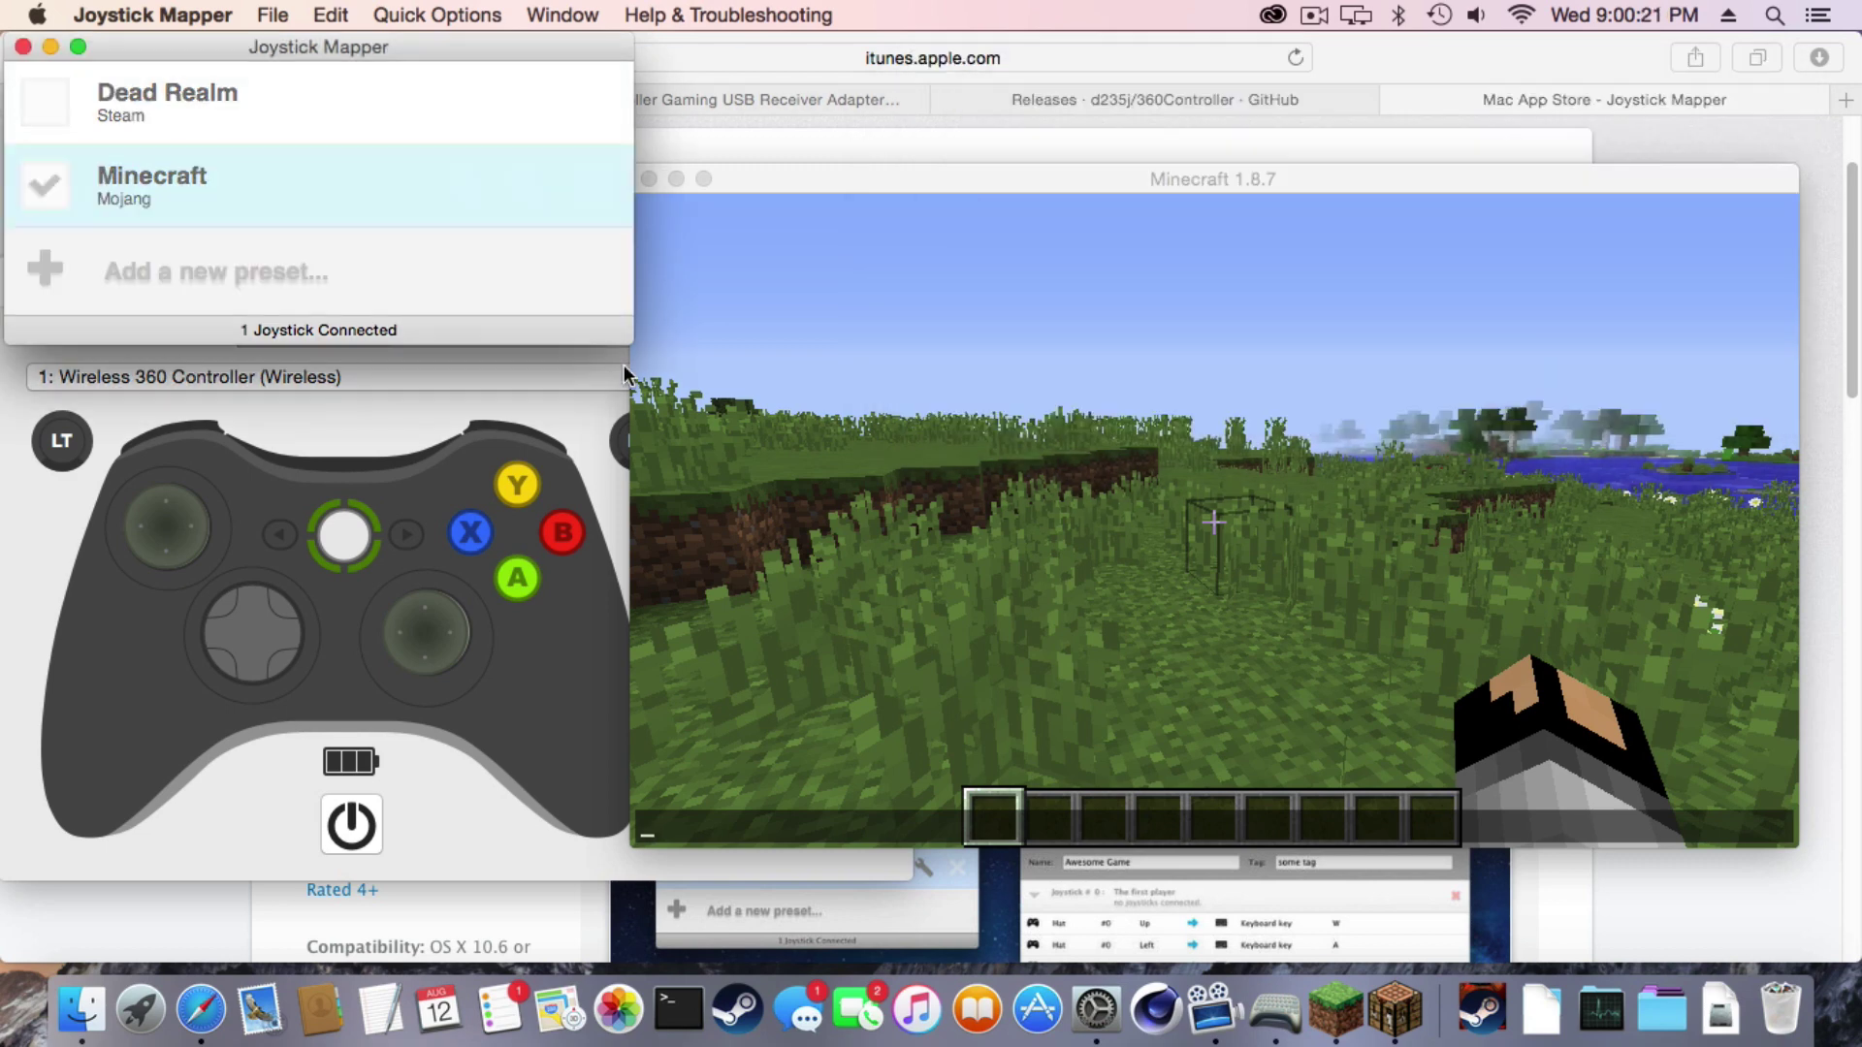
click(807, 404)
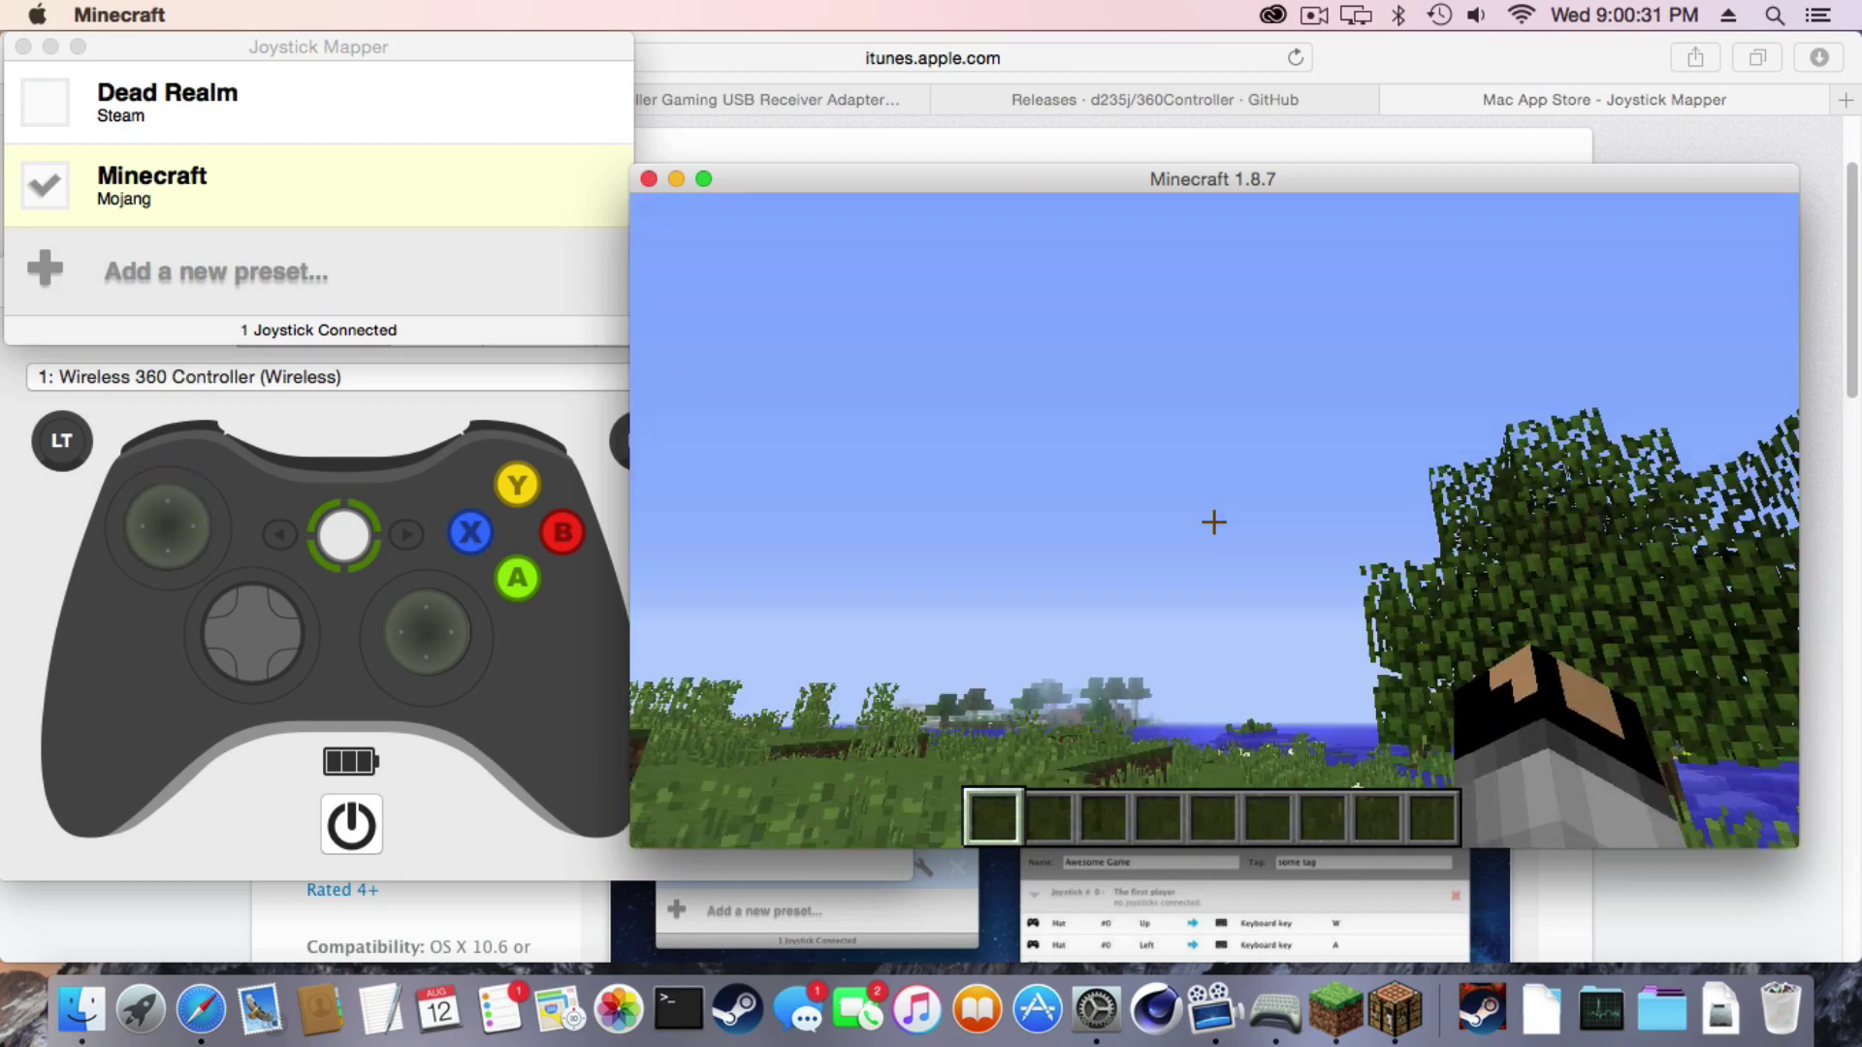
- Rescan the preset's Up and Down mouse-look binds to Axis #4, then return to Minecraft
key(t)
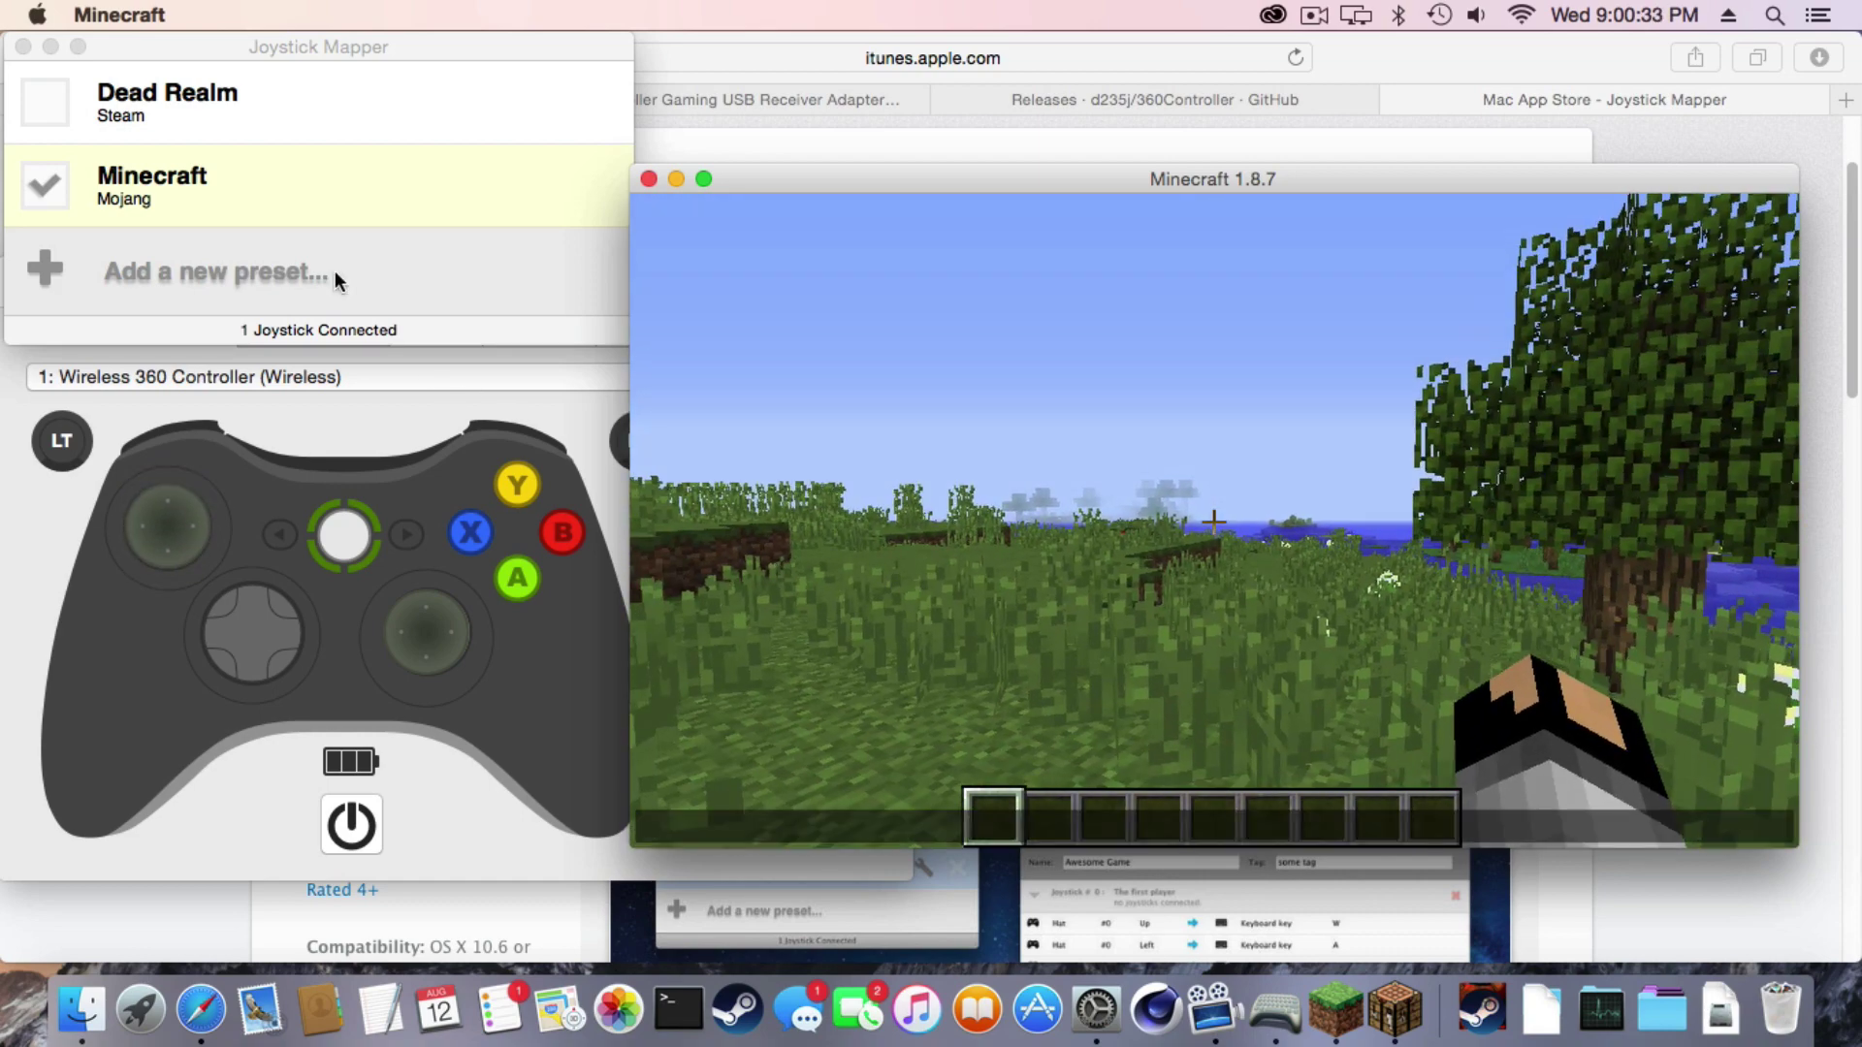
click(105, 223)
click(524, 187)
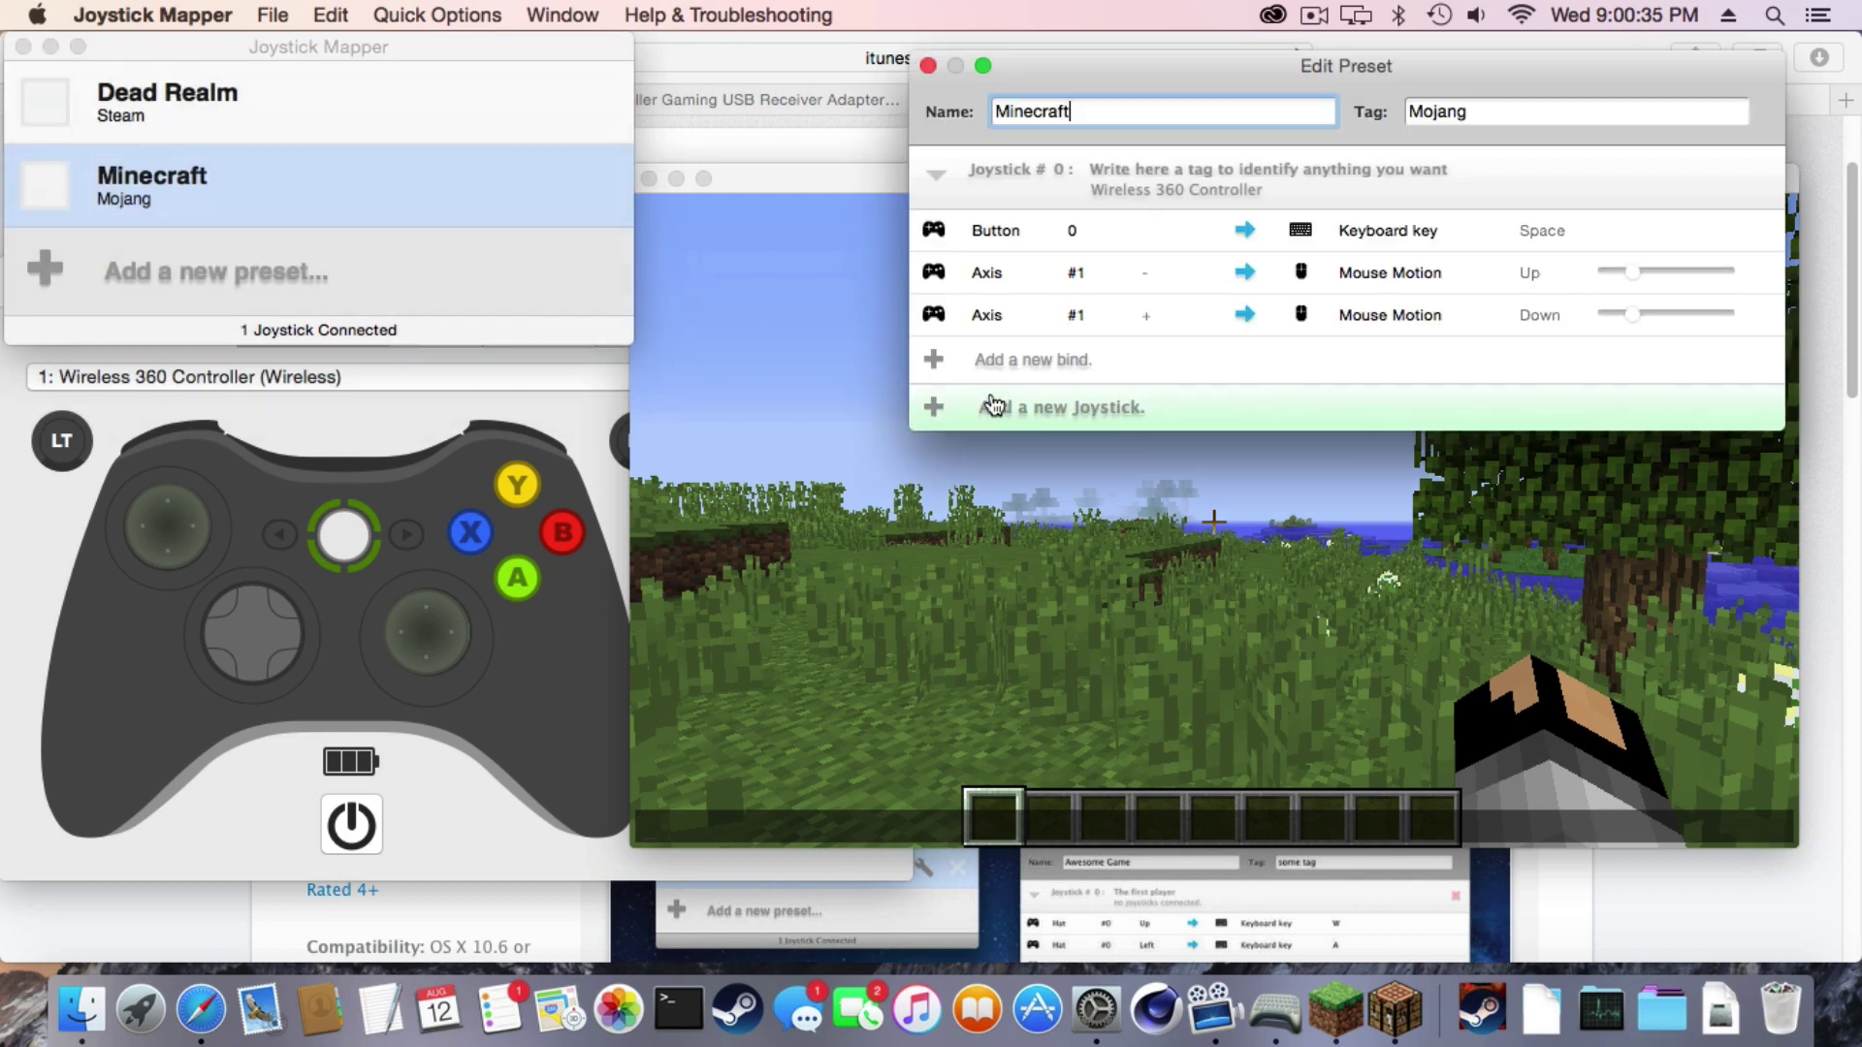
click(934, 275)
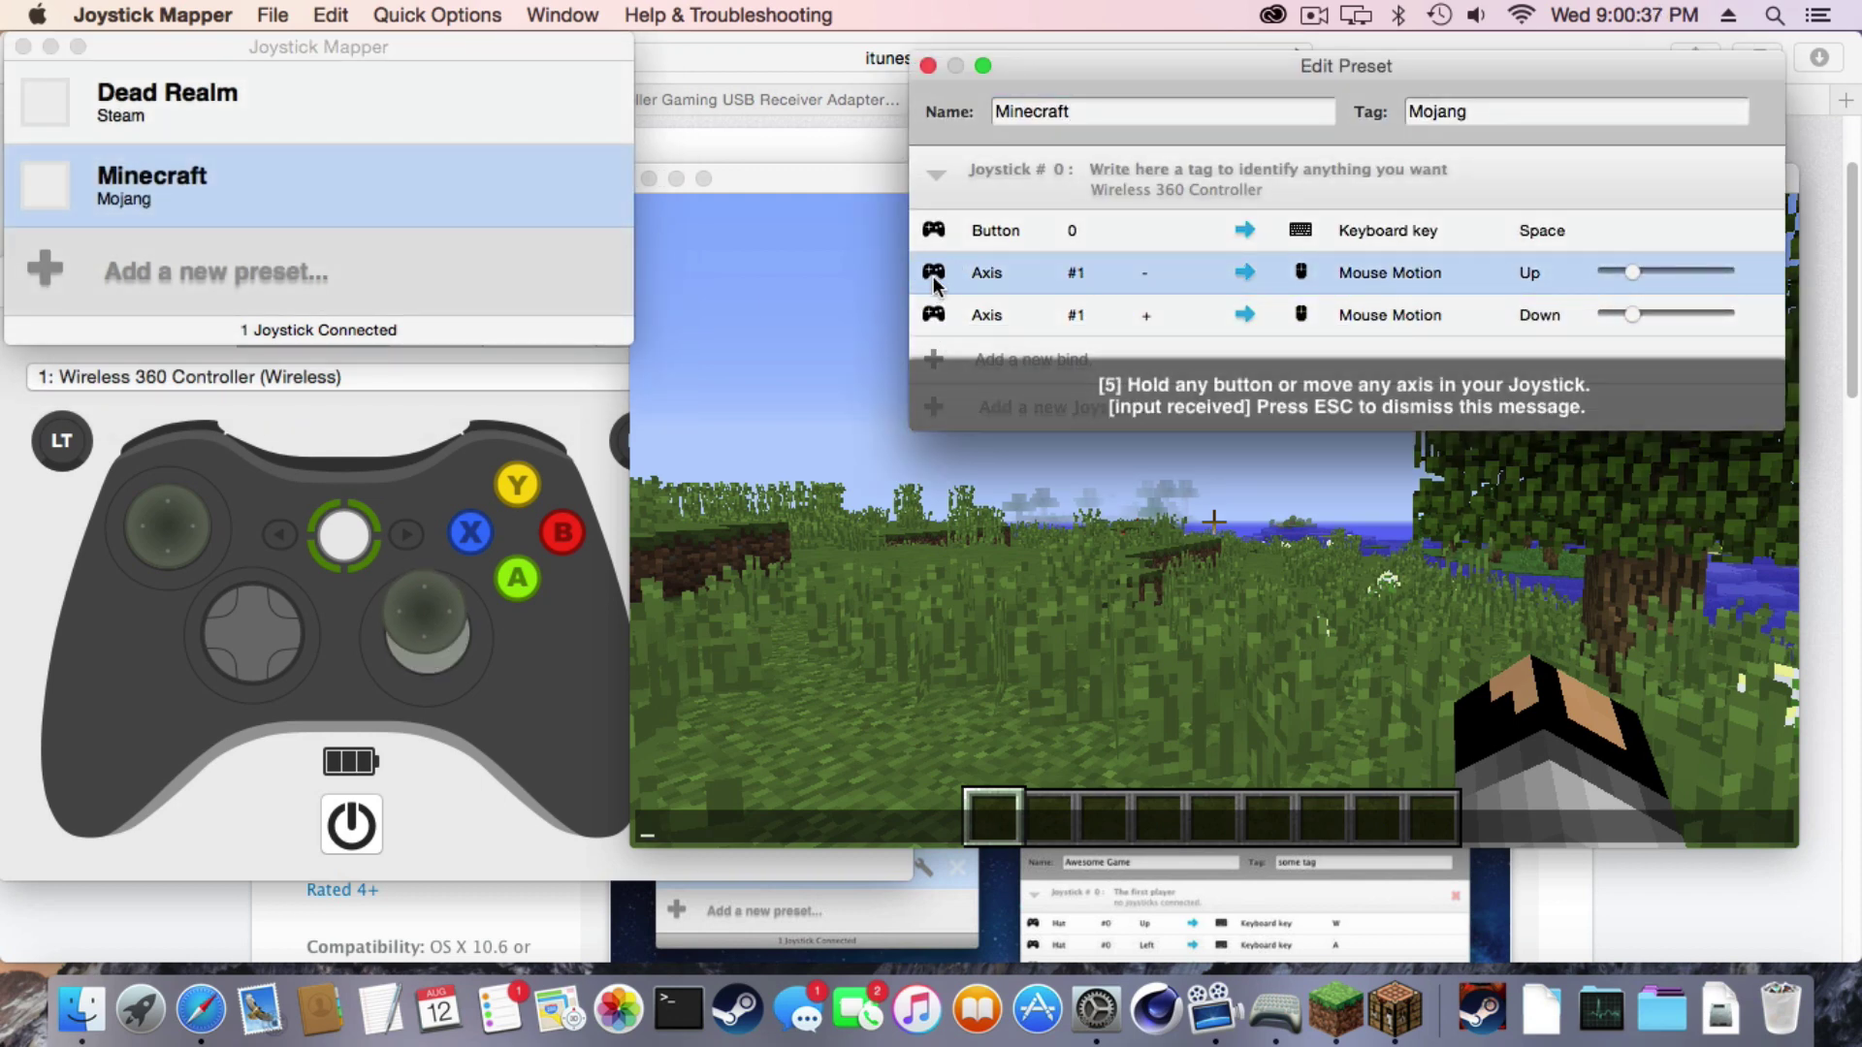
click(929, 317)
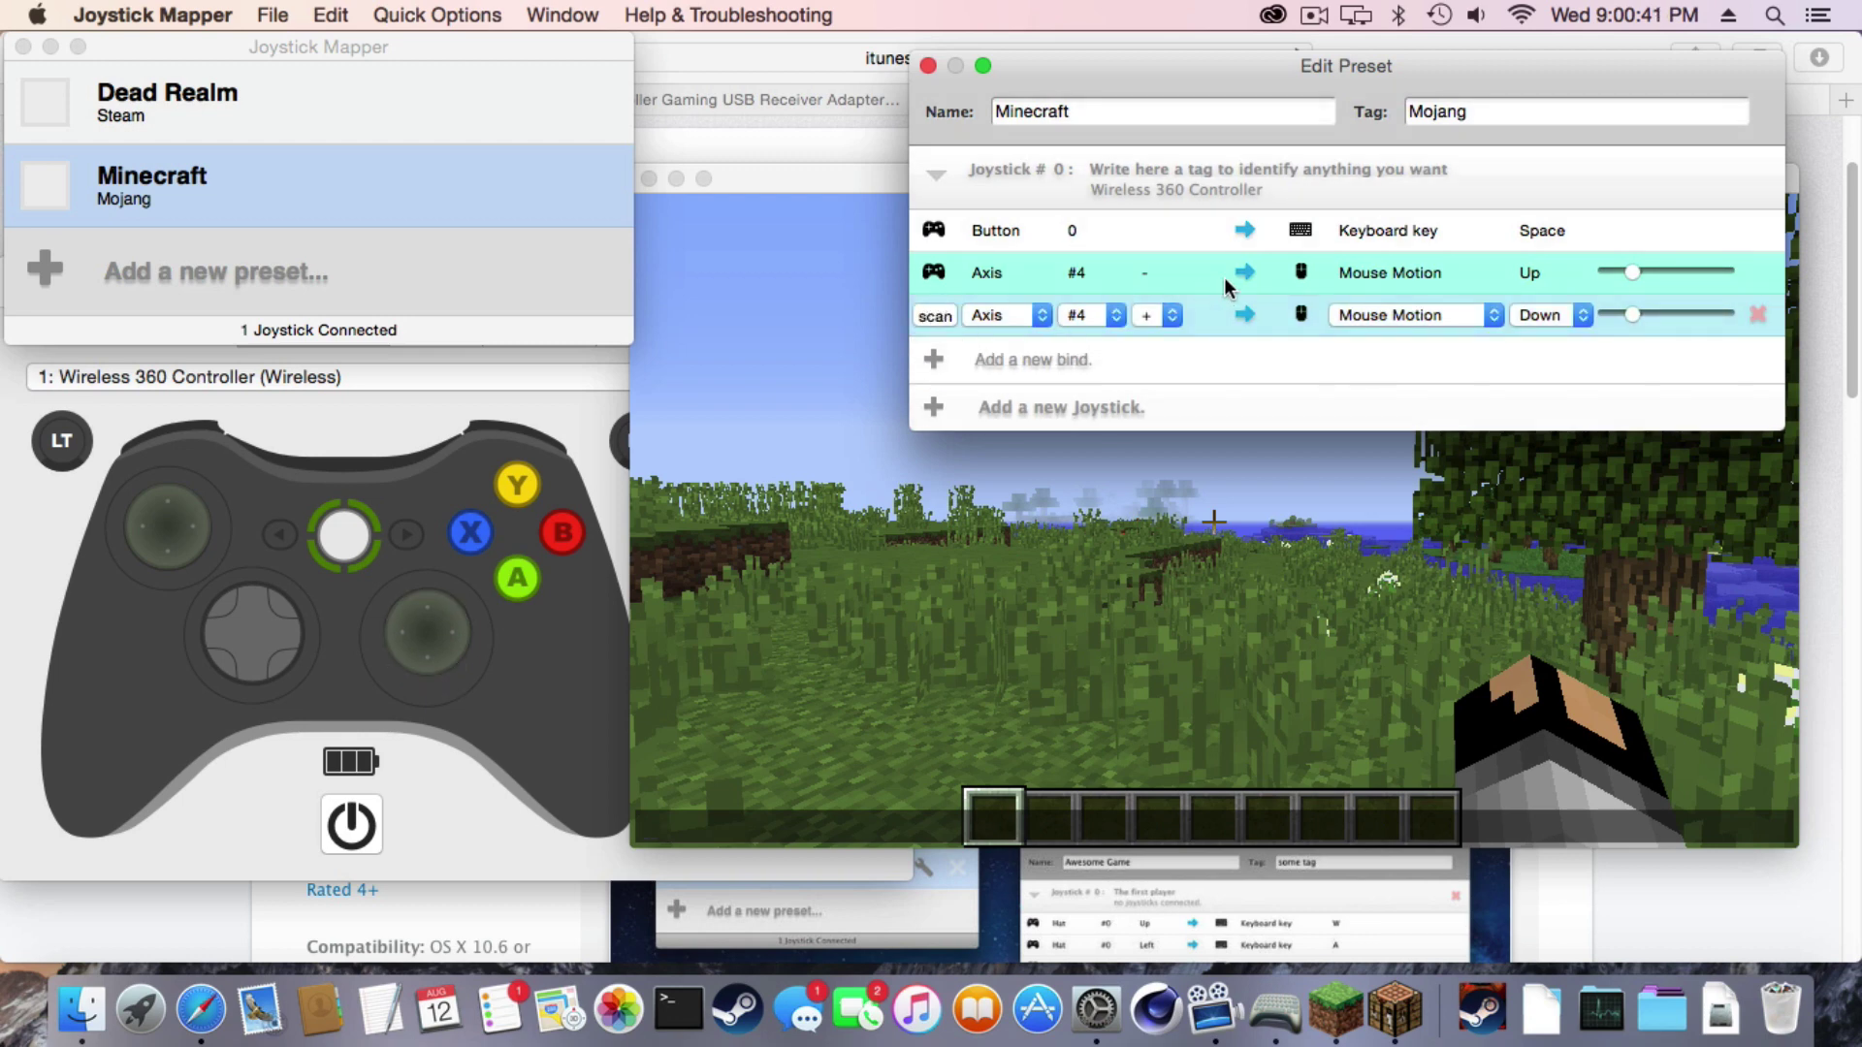
click(841, 525)
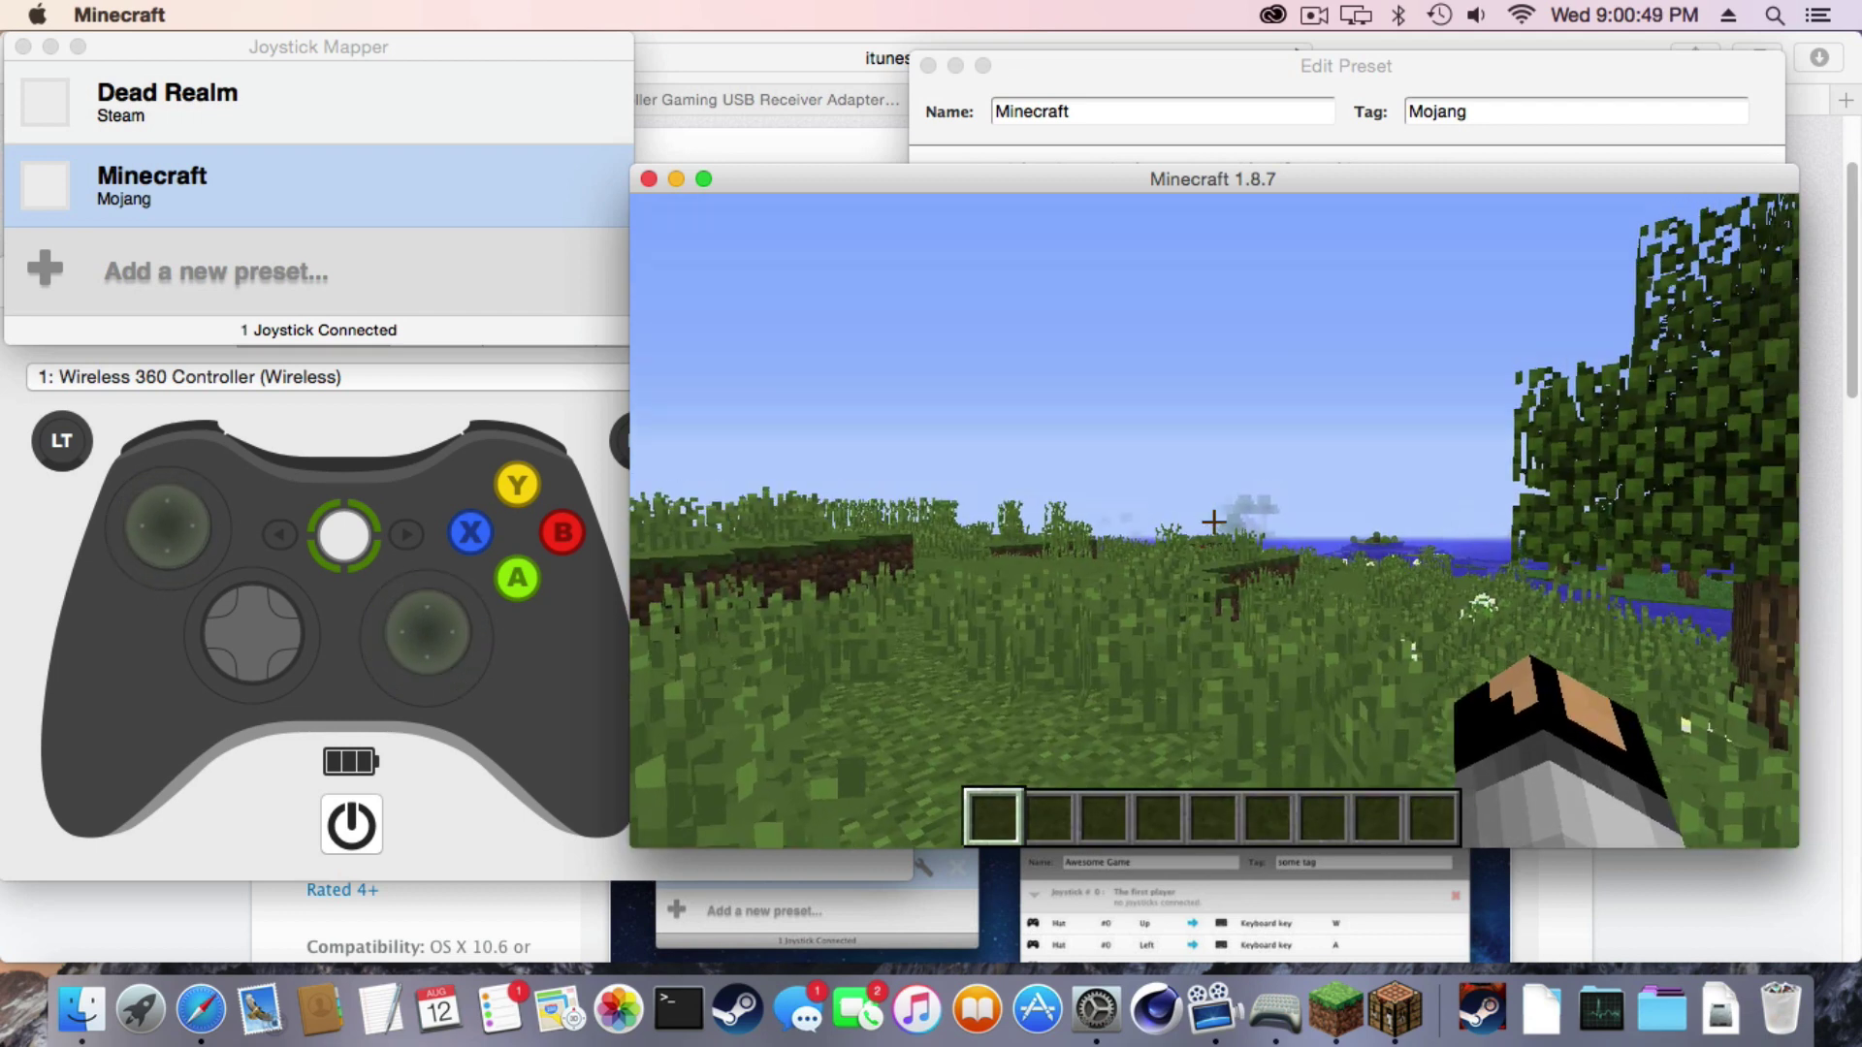
- Close the preset editor, resume Minecraft, then switch on the Minecraft preset and return to the game
key(Escape)
click(928, 65)
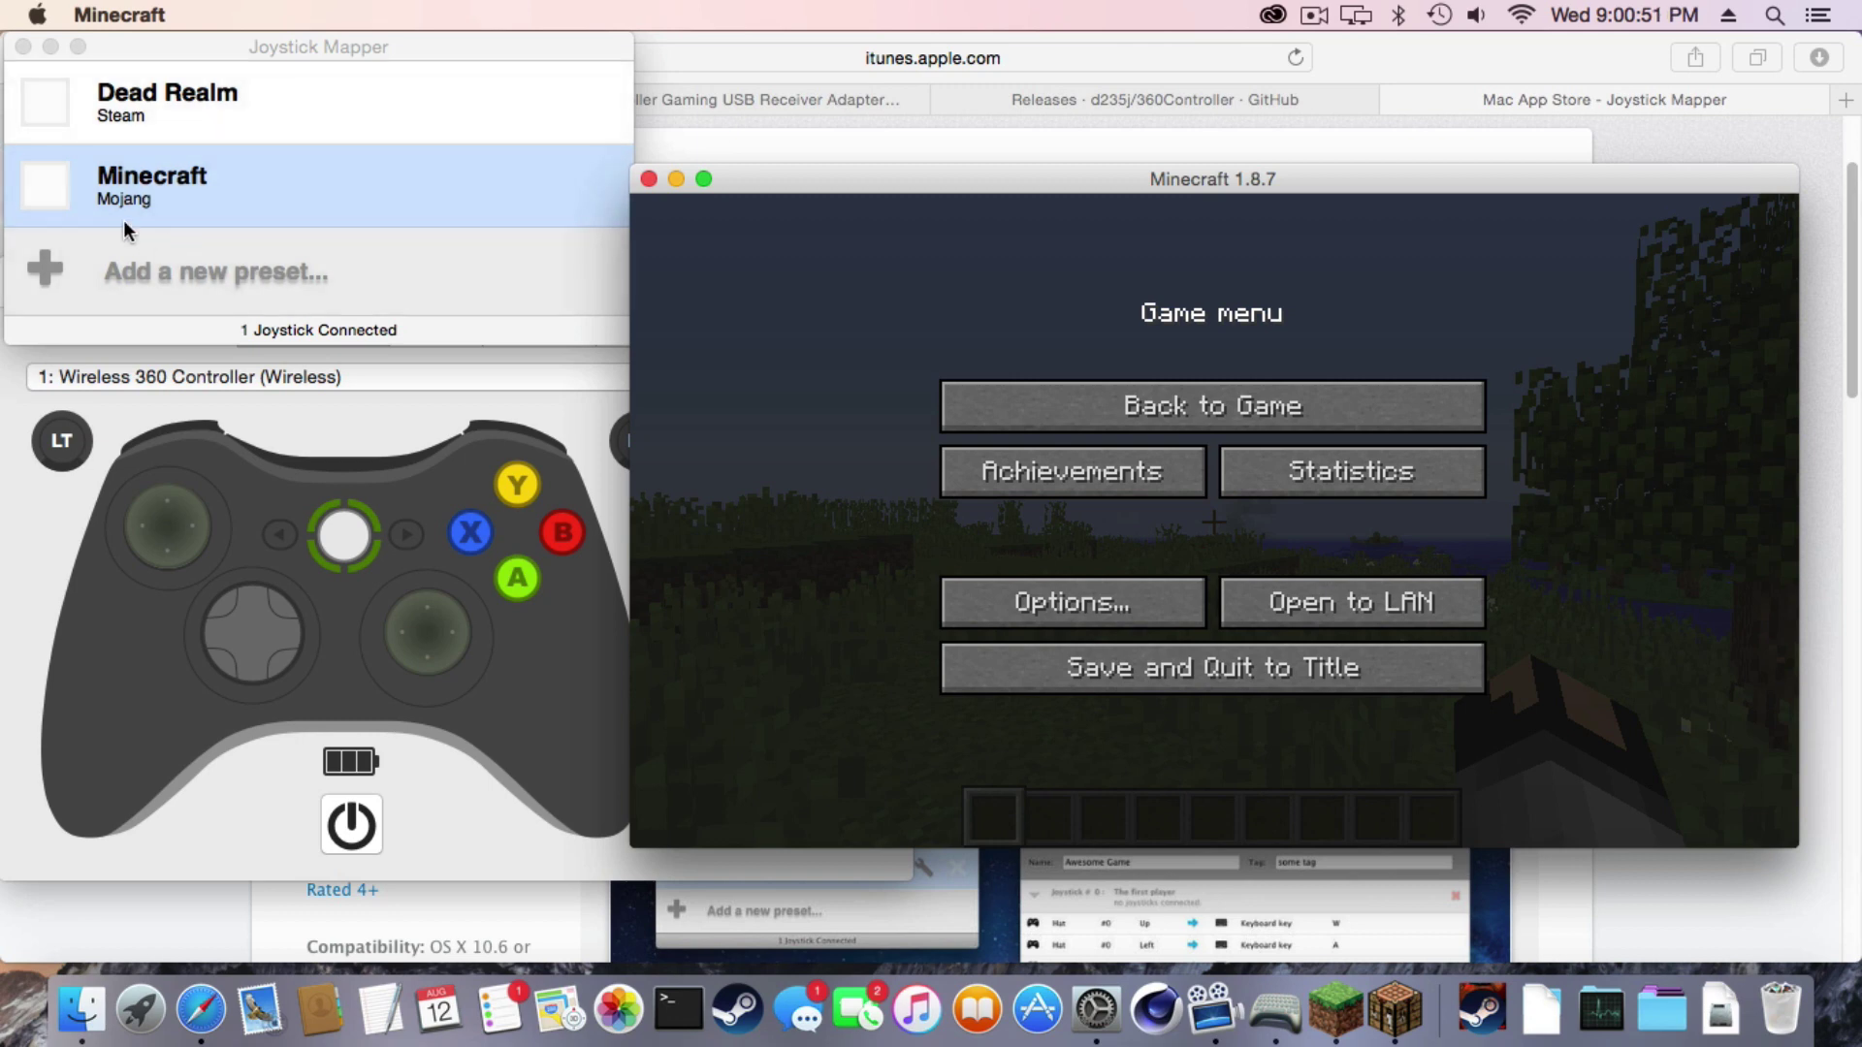
click(43, 187)
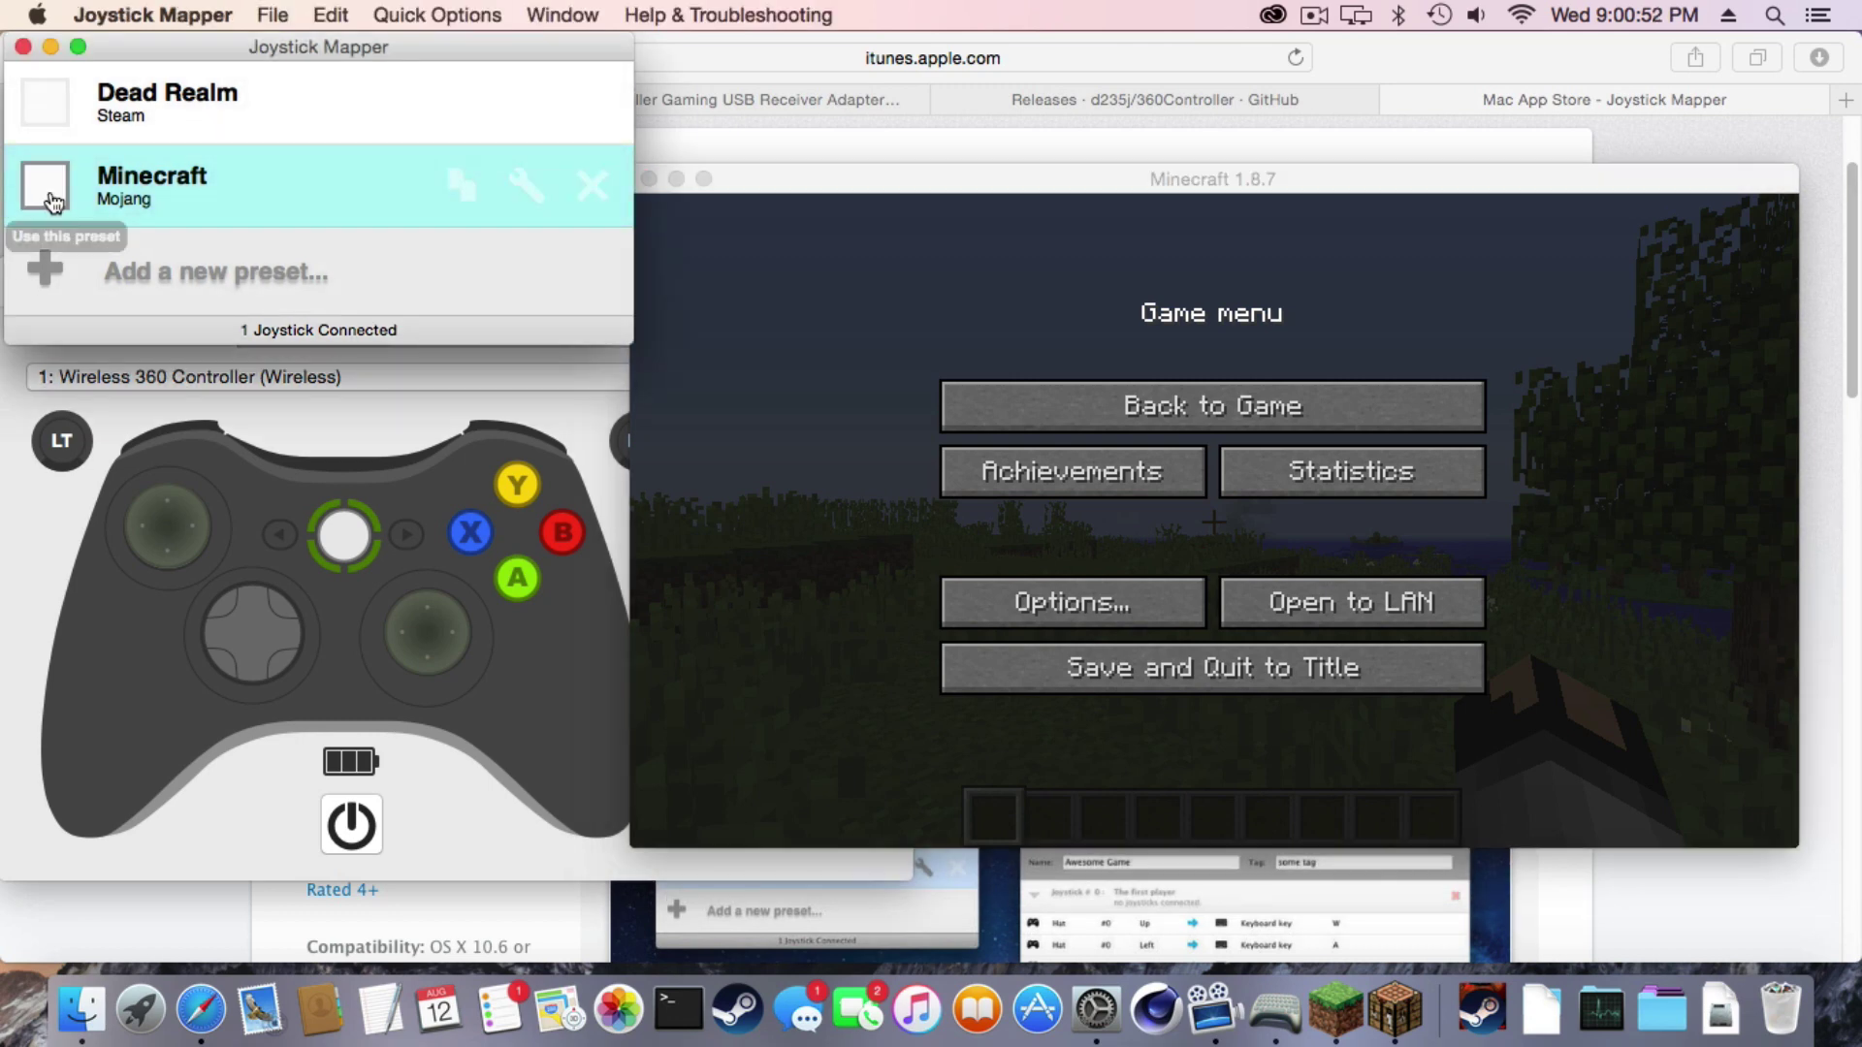
click(883, 400)
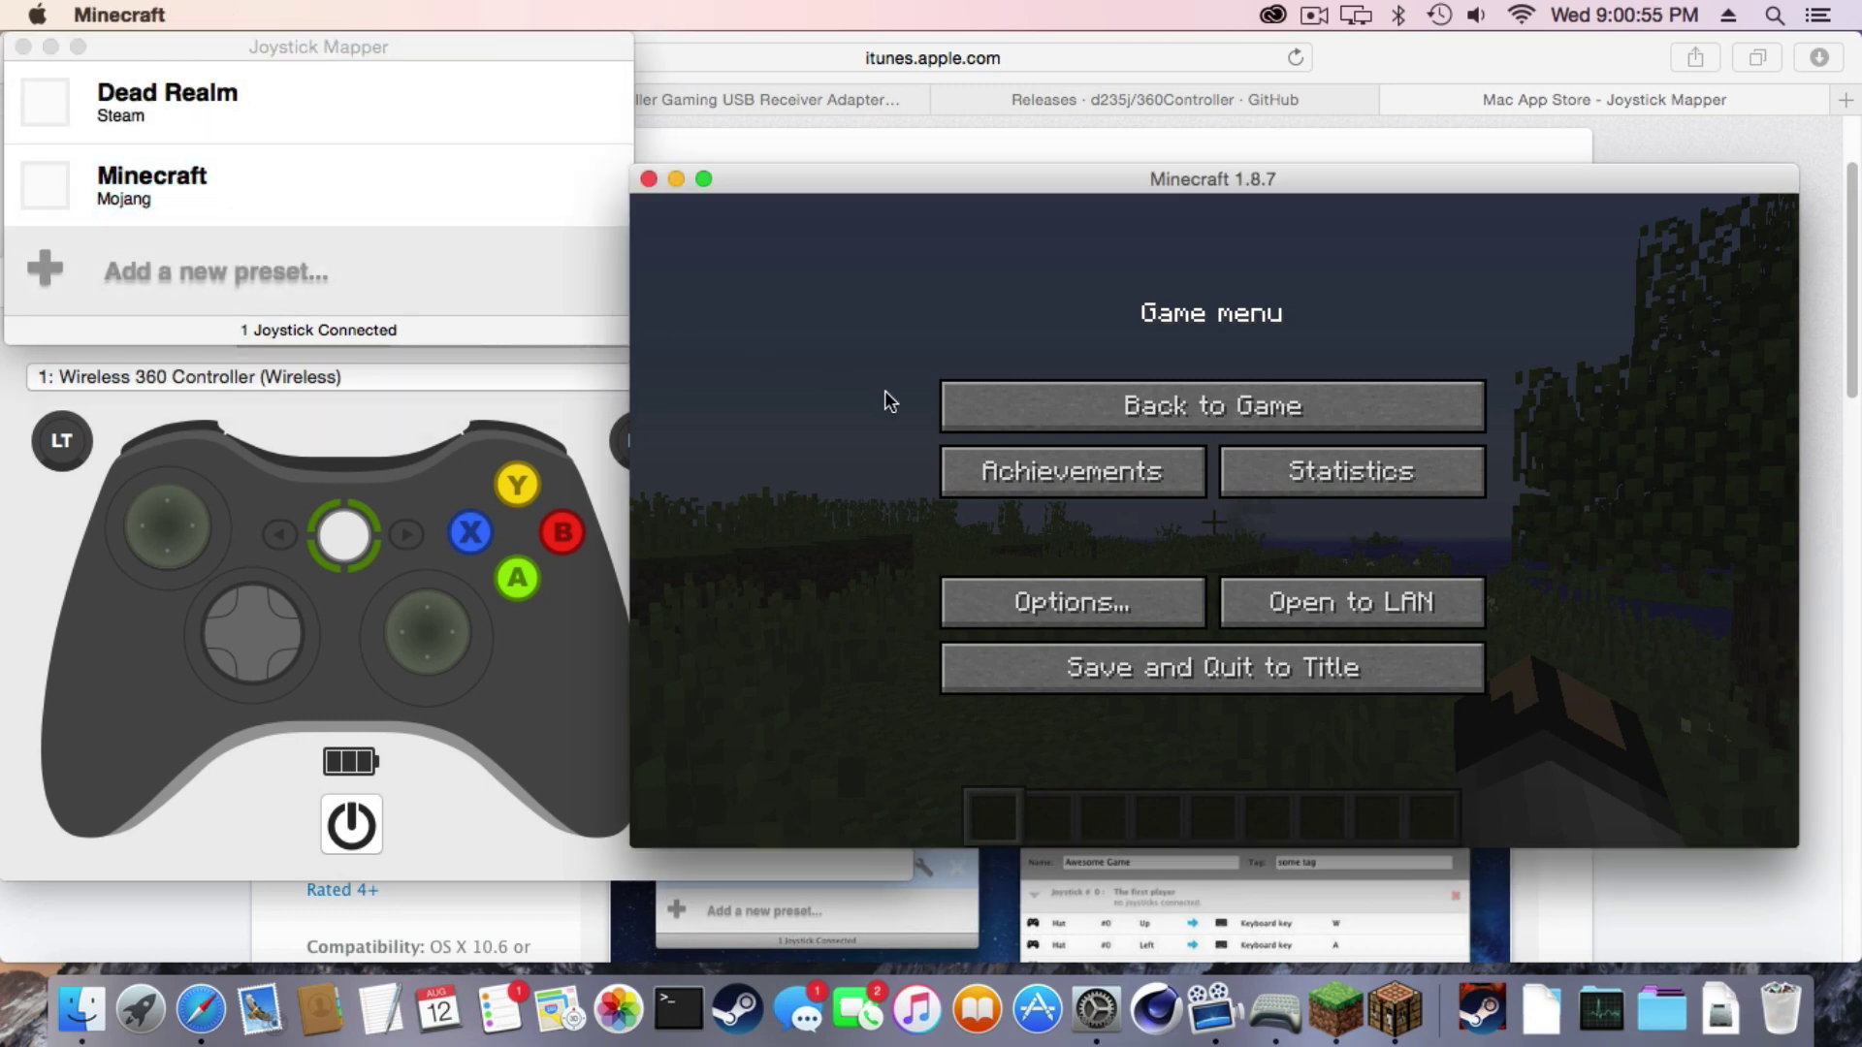
key(Escape)
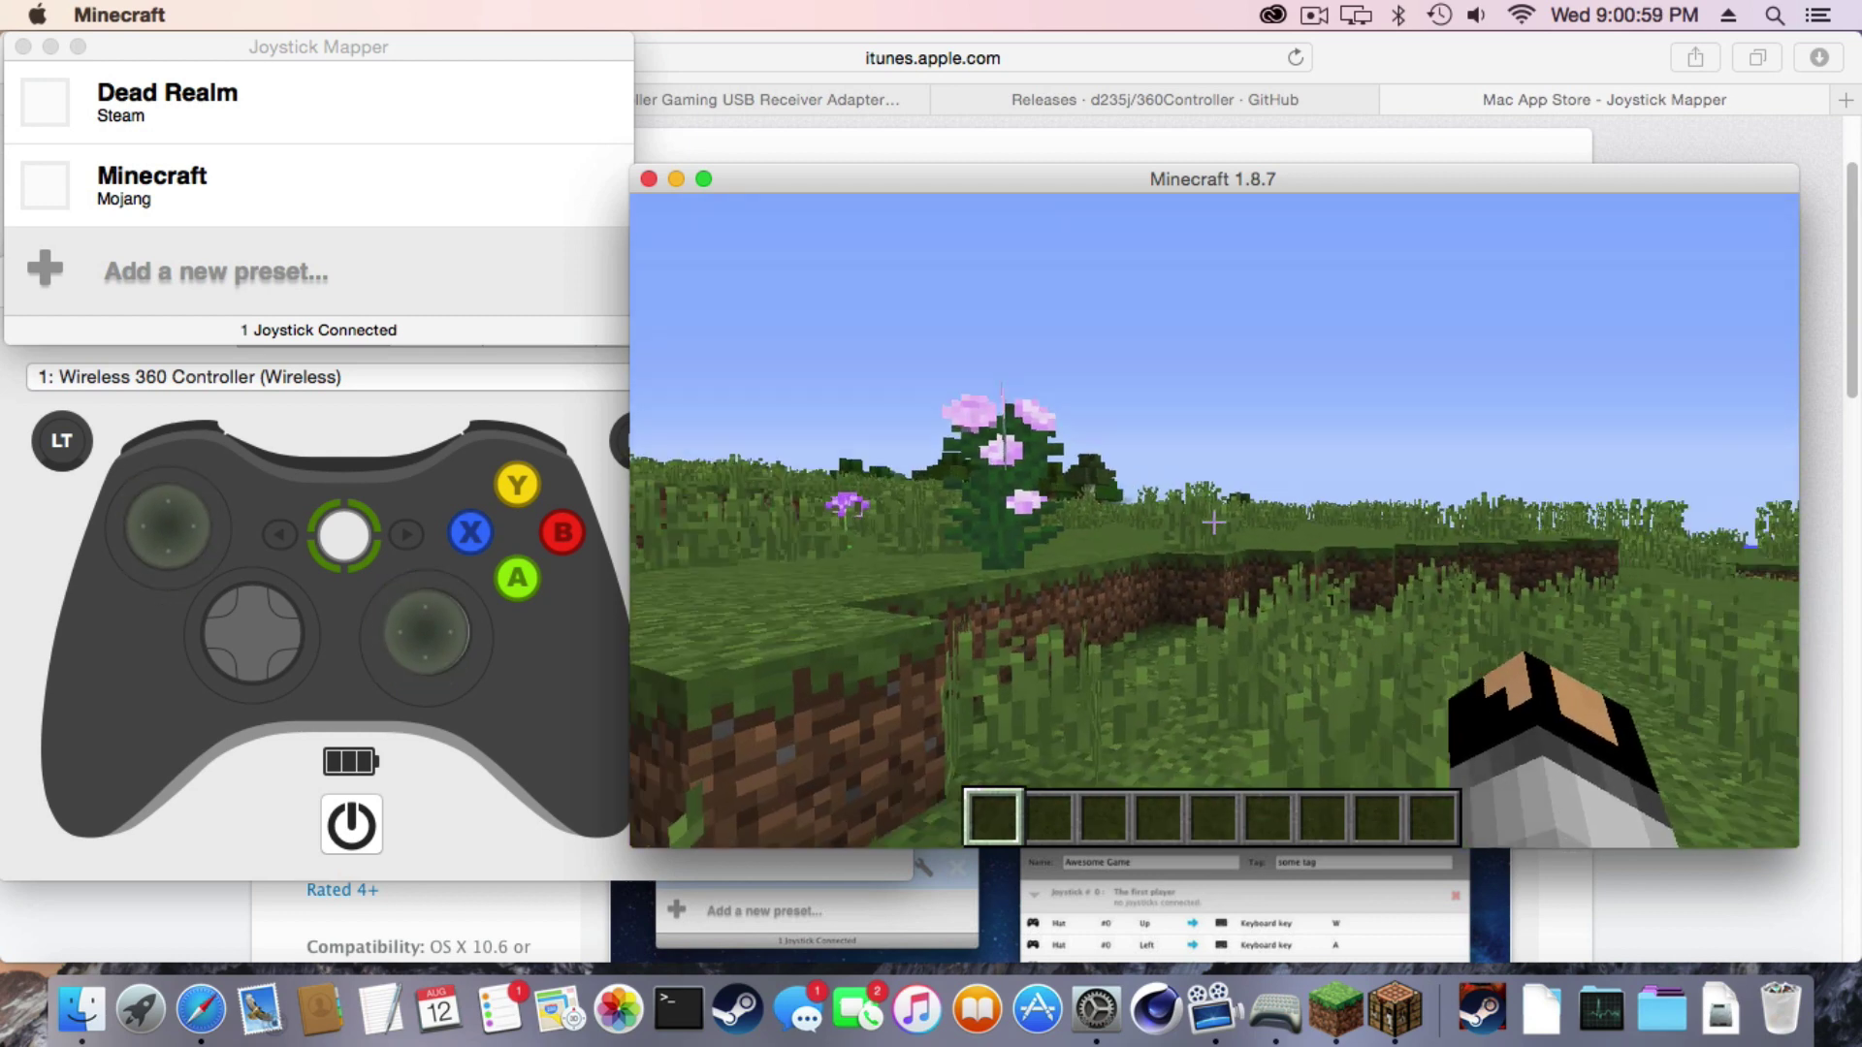
click(85, 192)
click(85, 193)
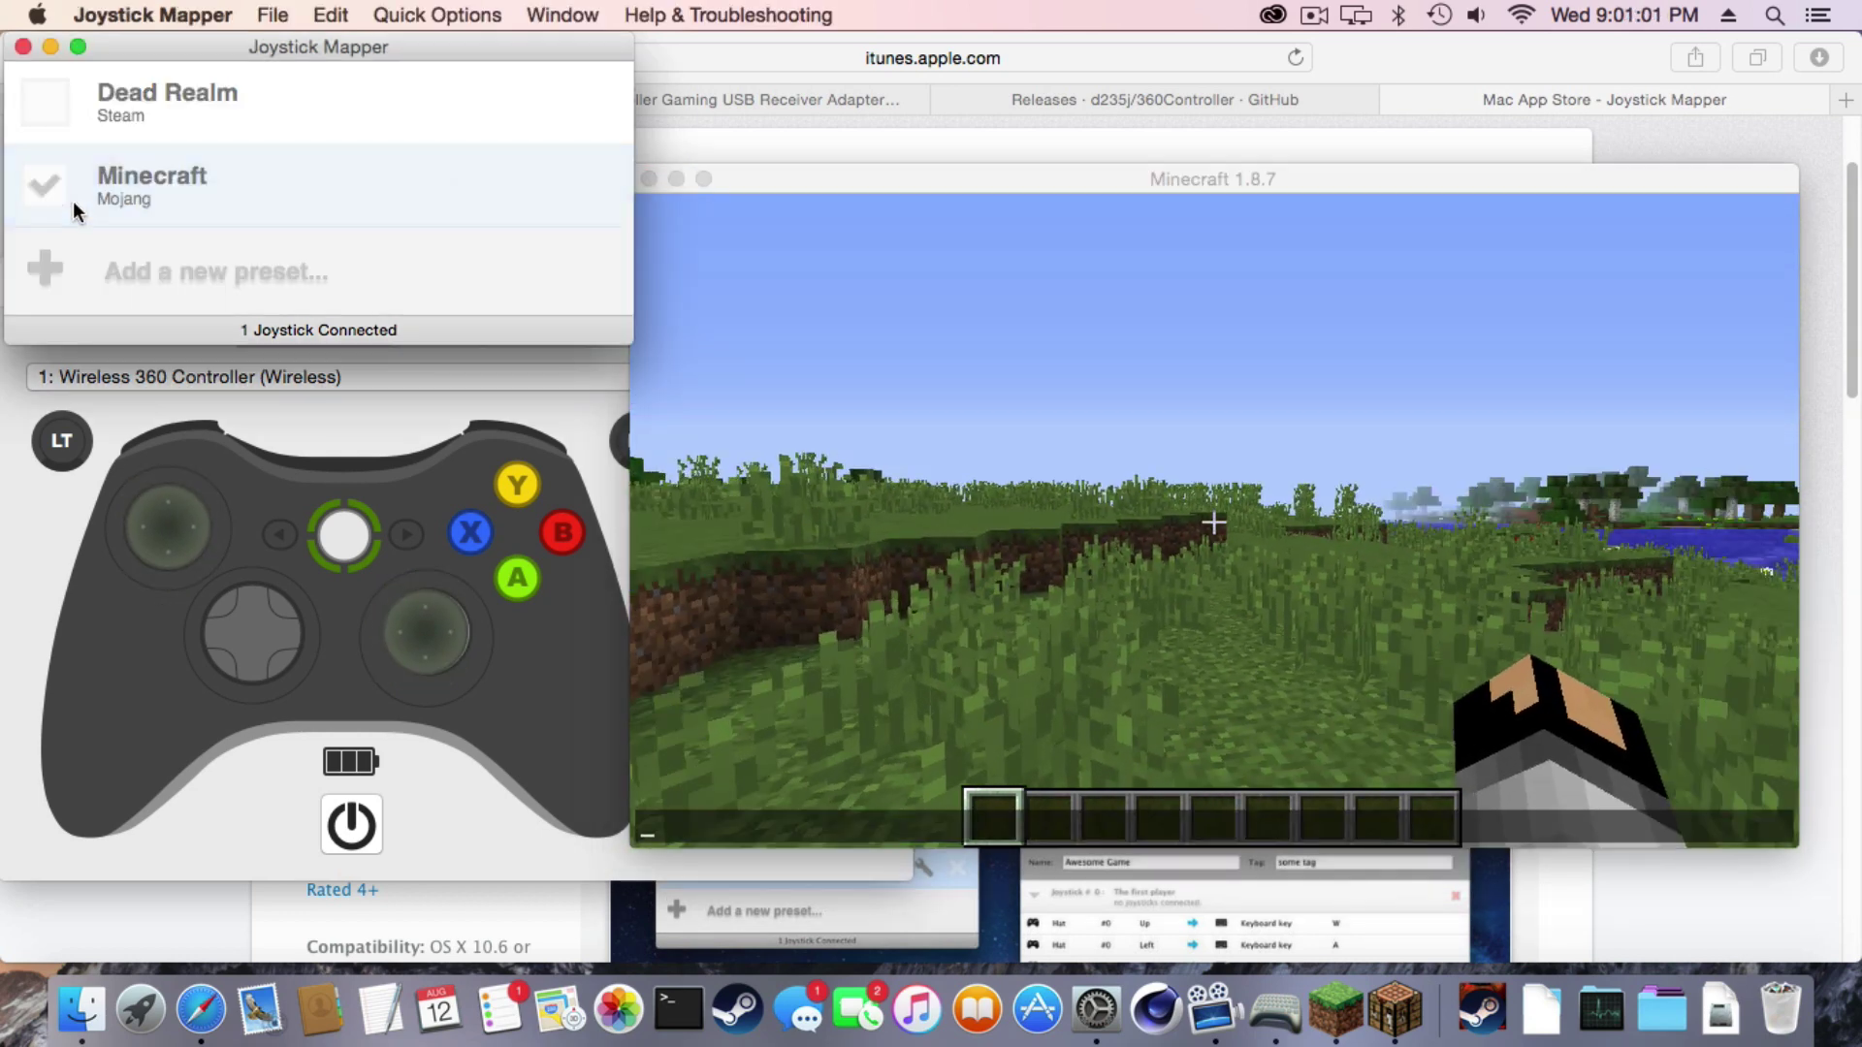
click(1139, 504)
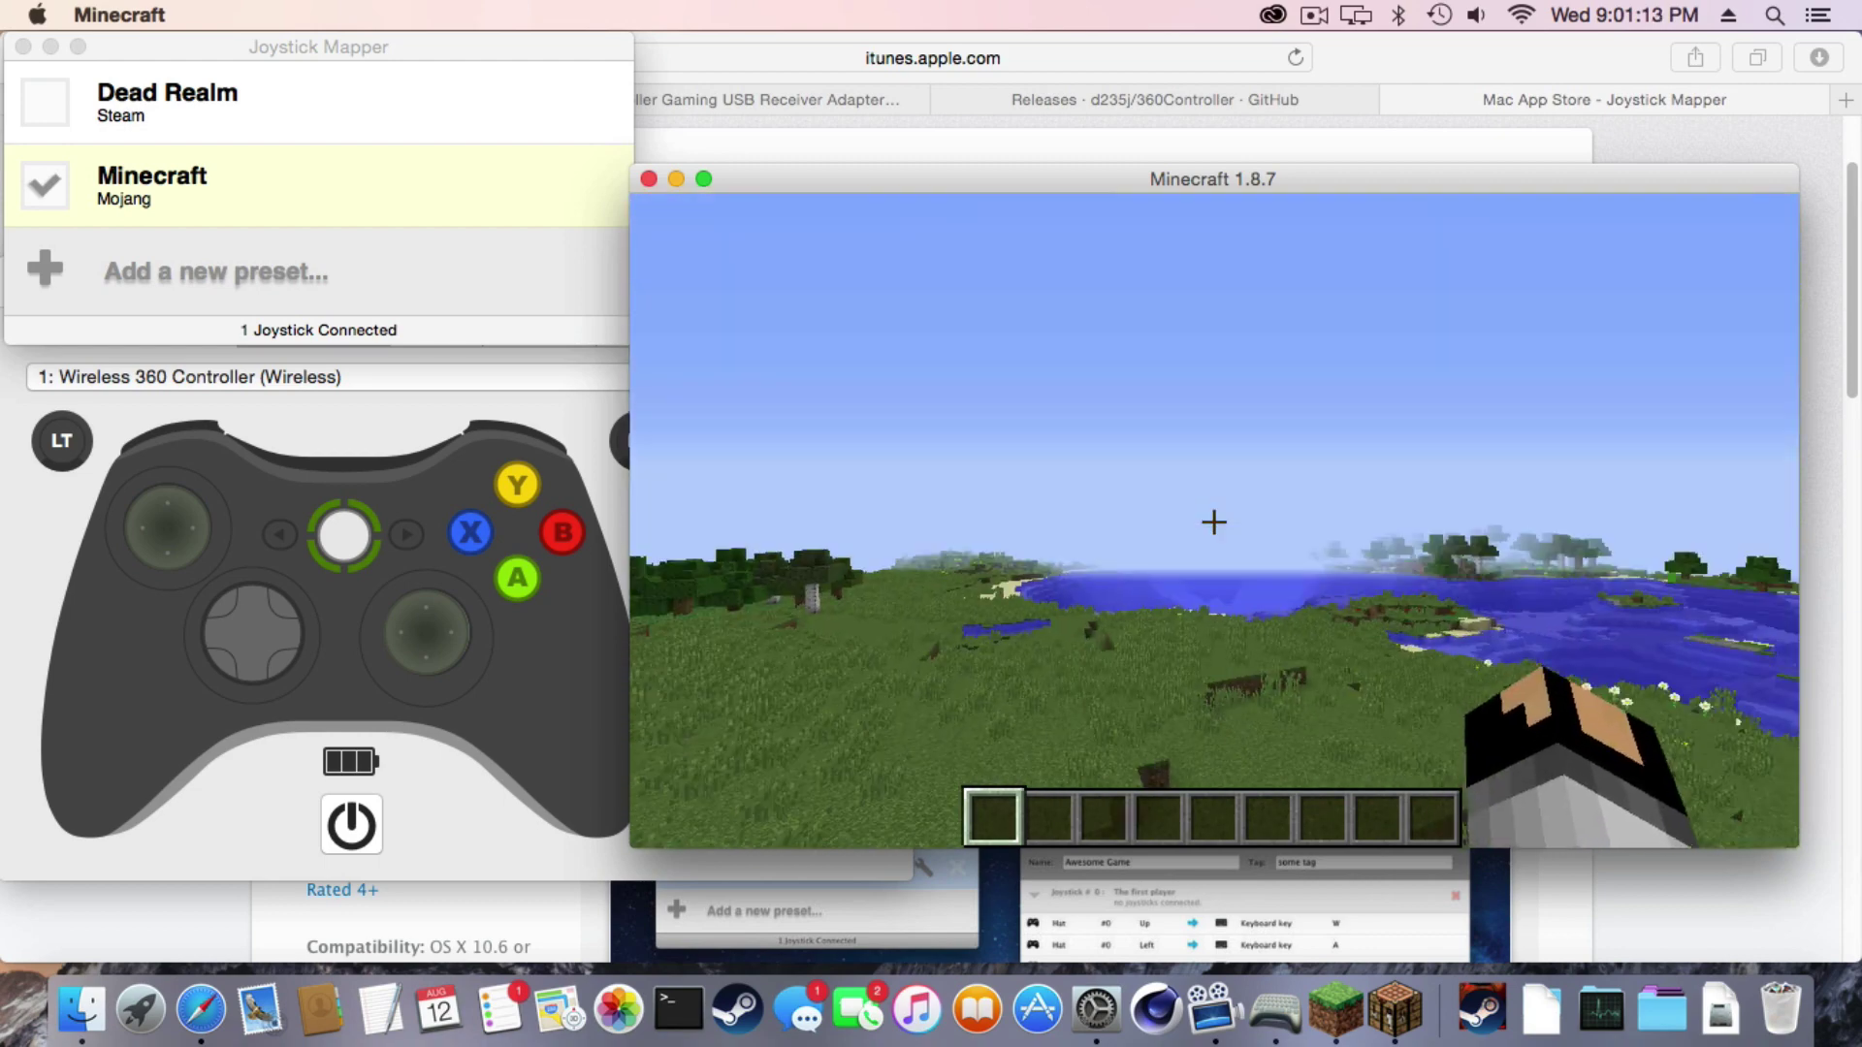
- Add a new bind to the Minecraft preset capturing the left stick's Axis #1 negative
key(Escape)
click(597, 202)
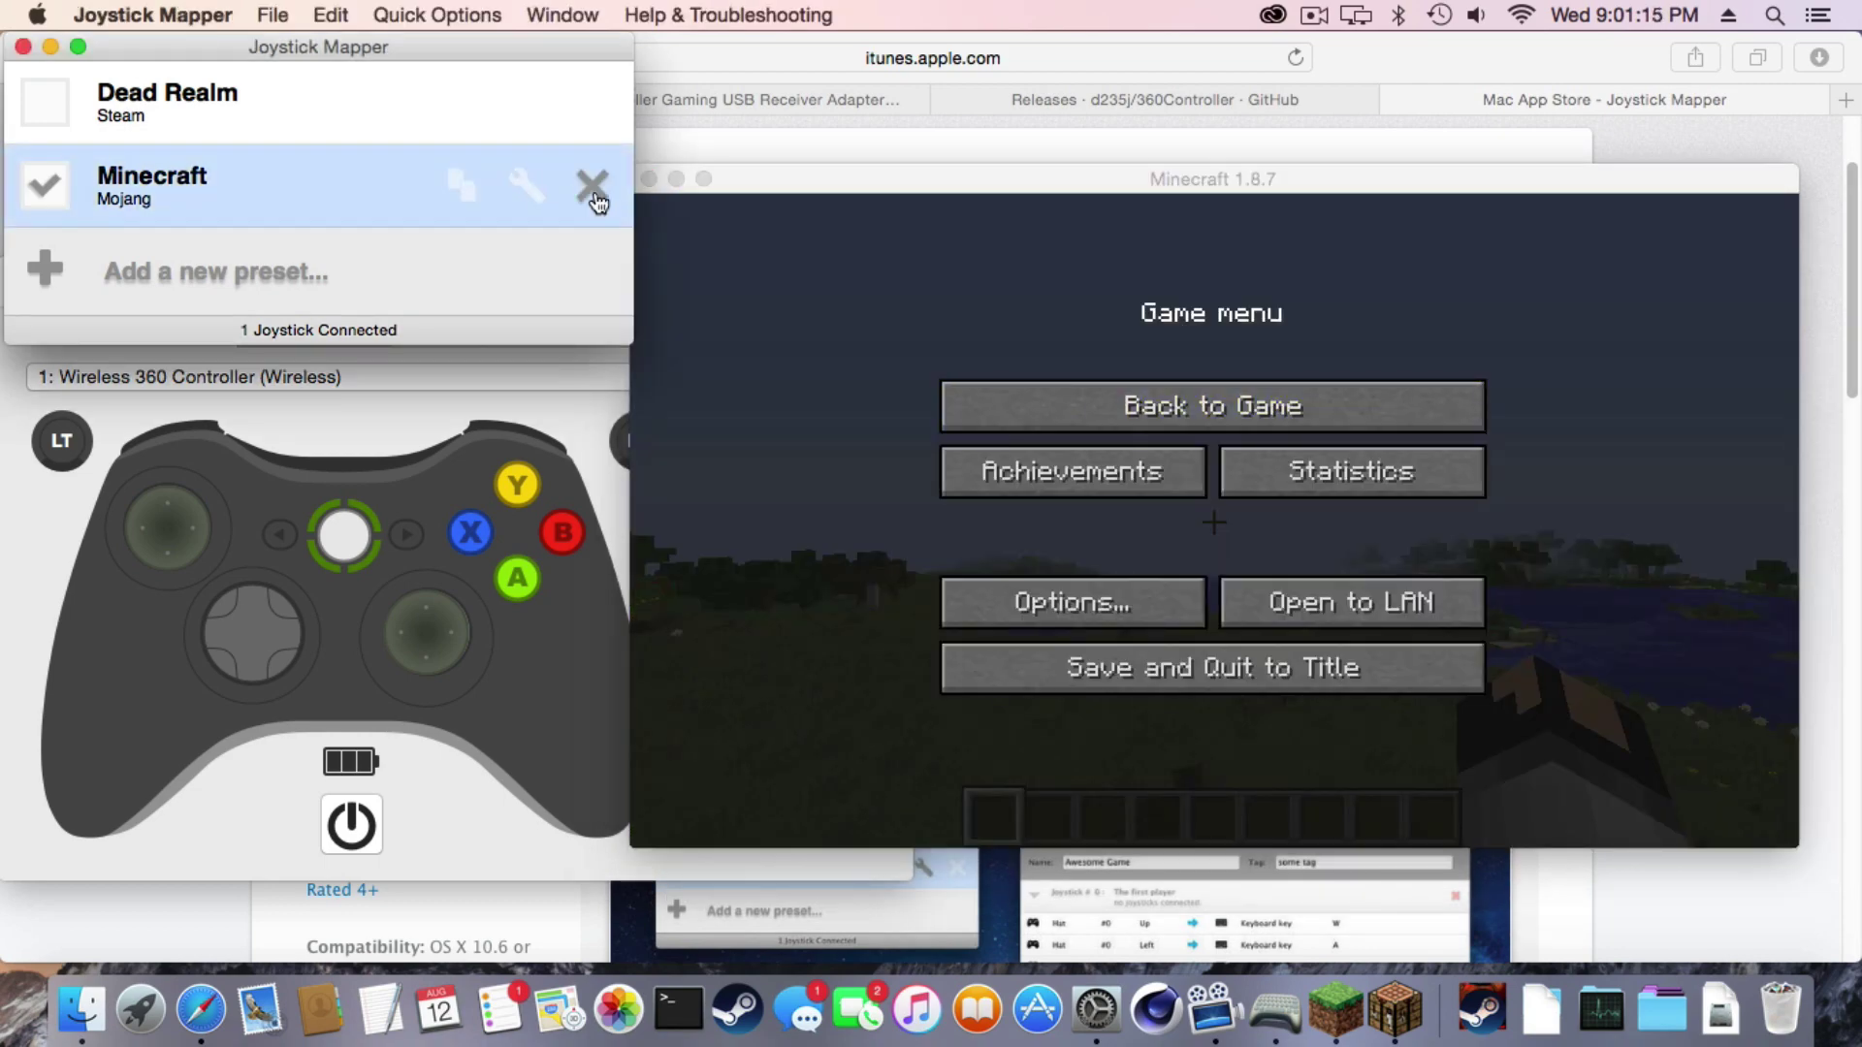
click(538, 196)
click(936, 358)
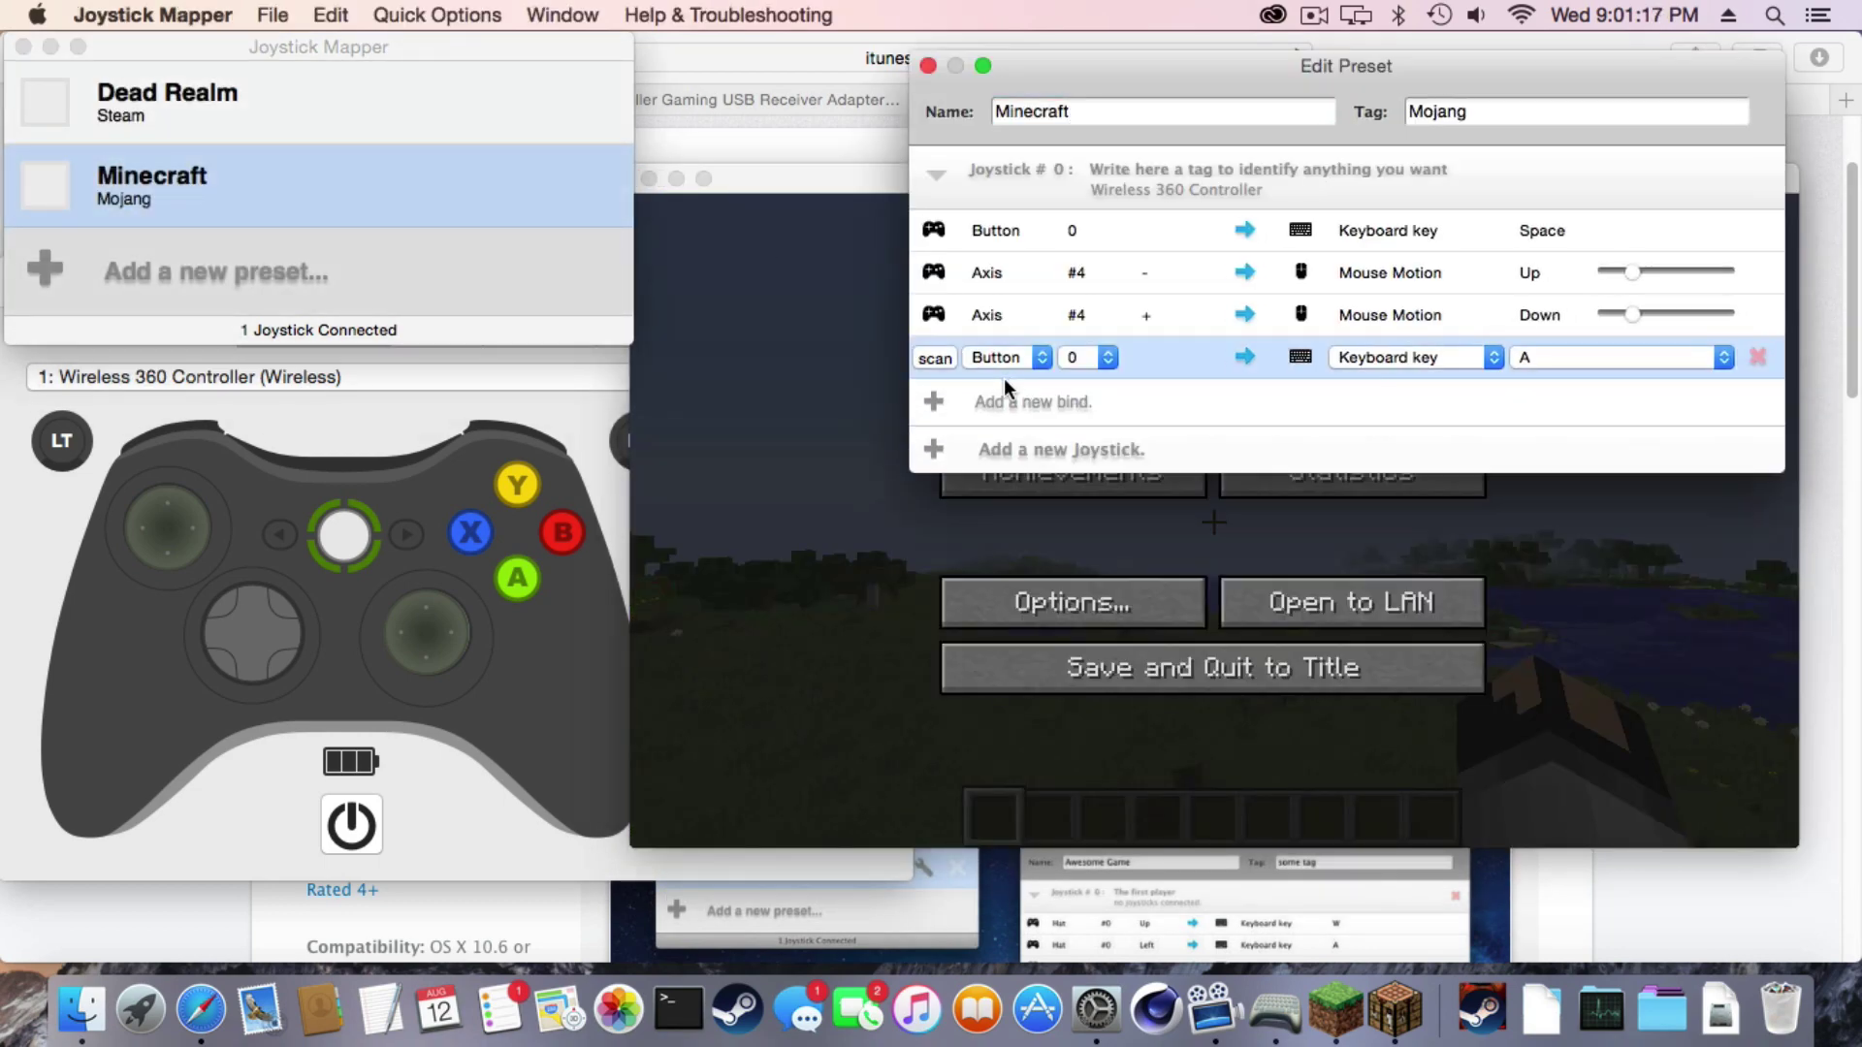
click(937, 361)
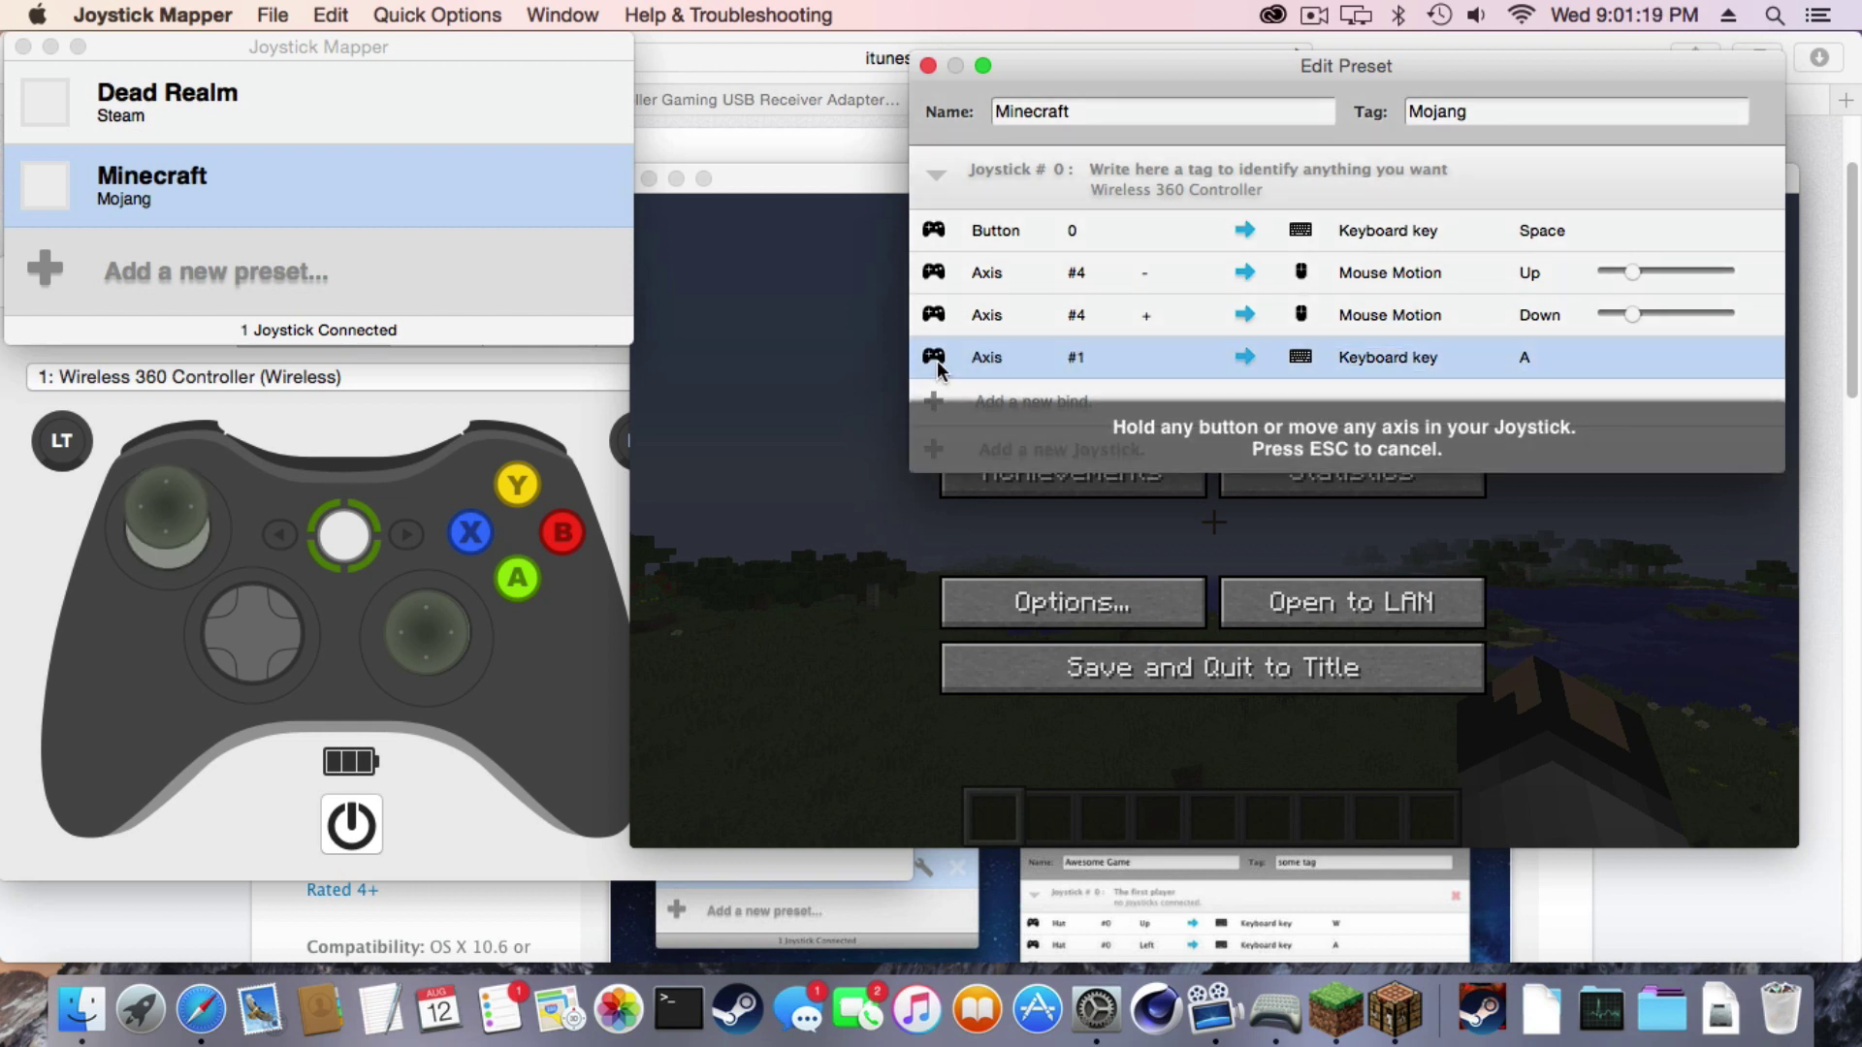
mouse_move(1546, 362)
click(1469, 348)
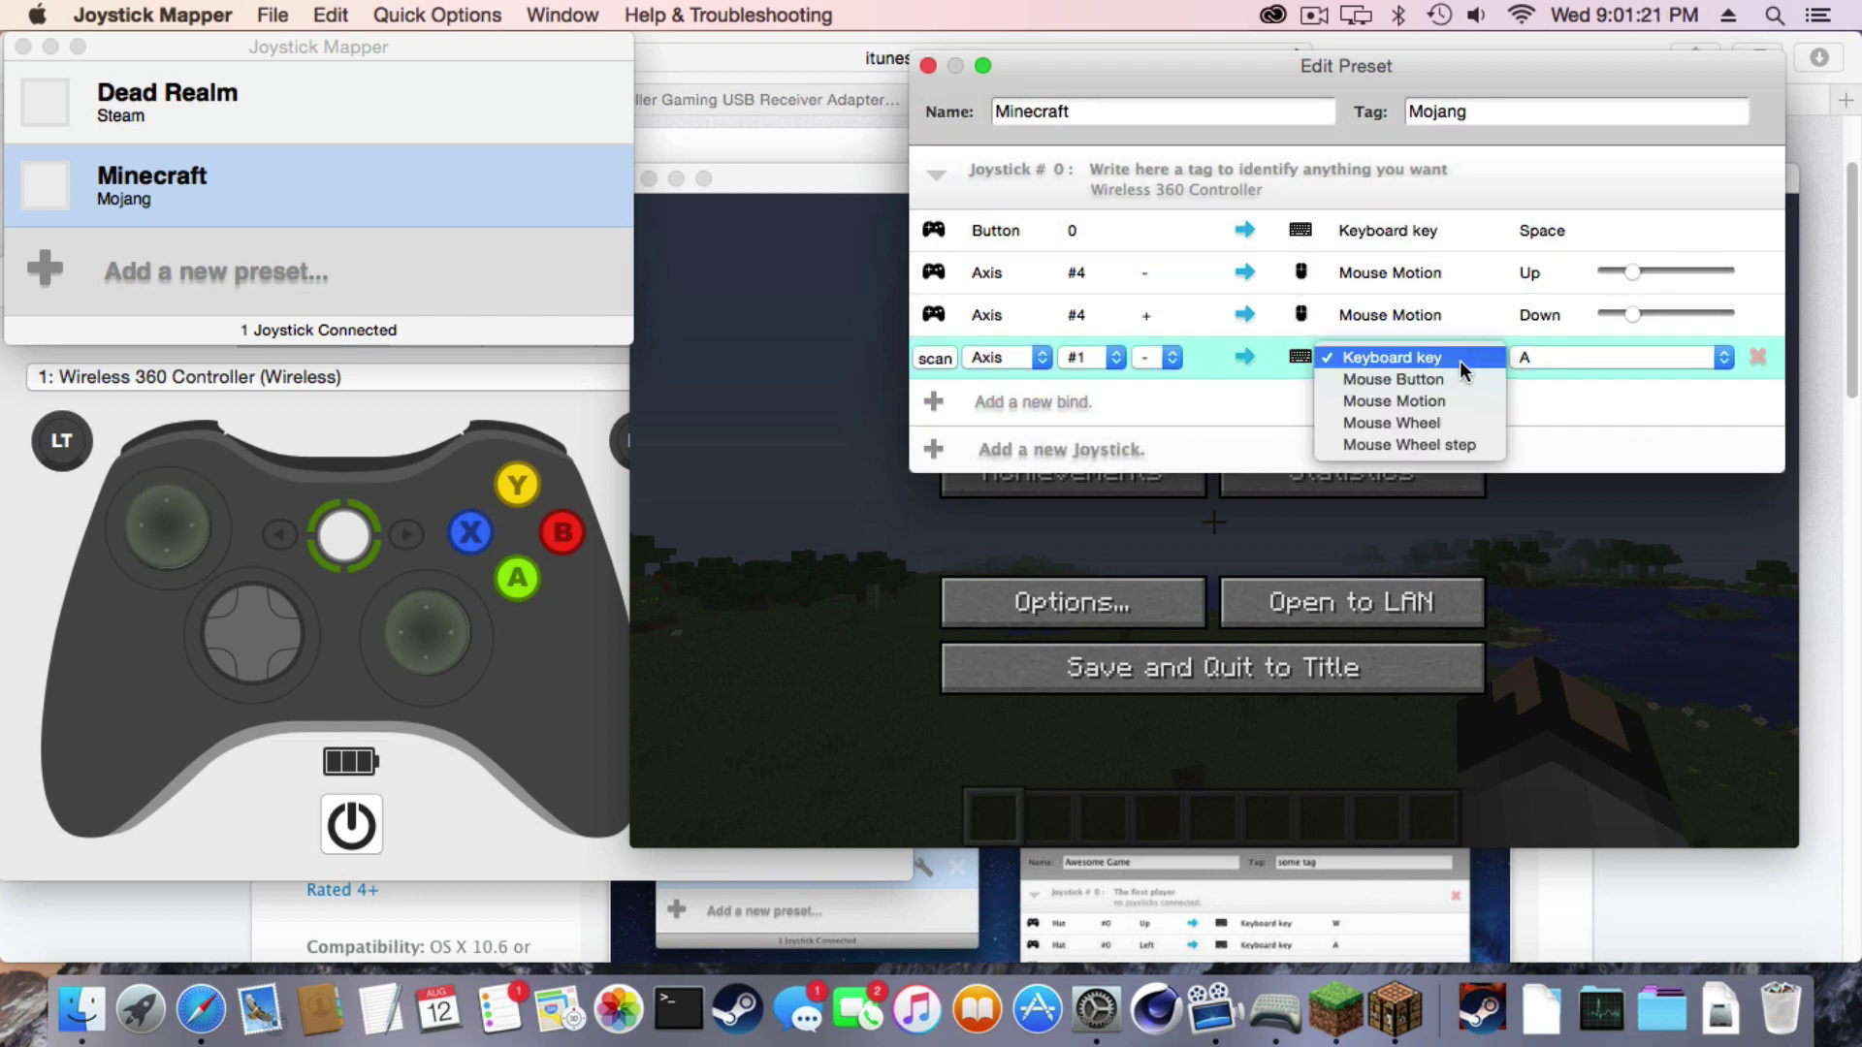
click(1452, 389)
click(1539, 358)
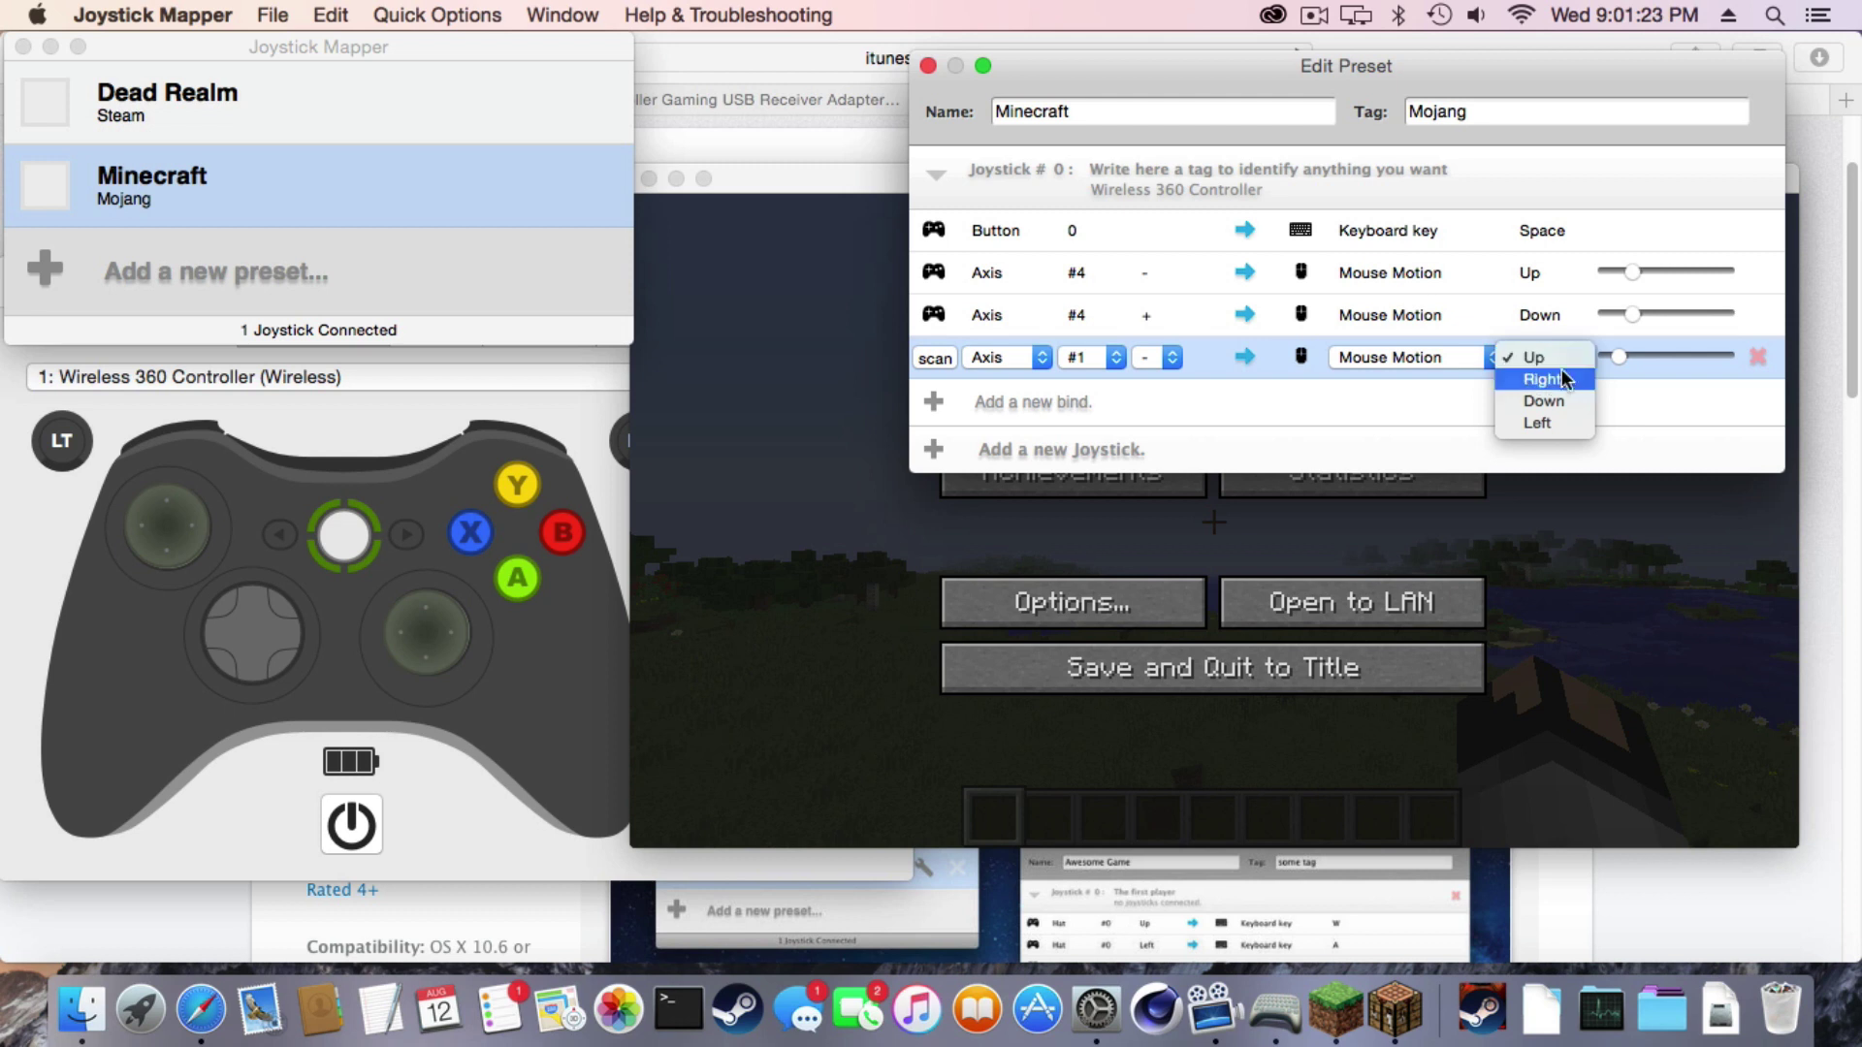
click(1560, 357)
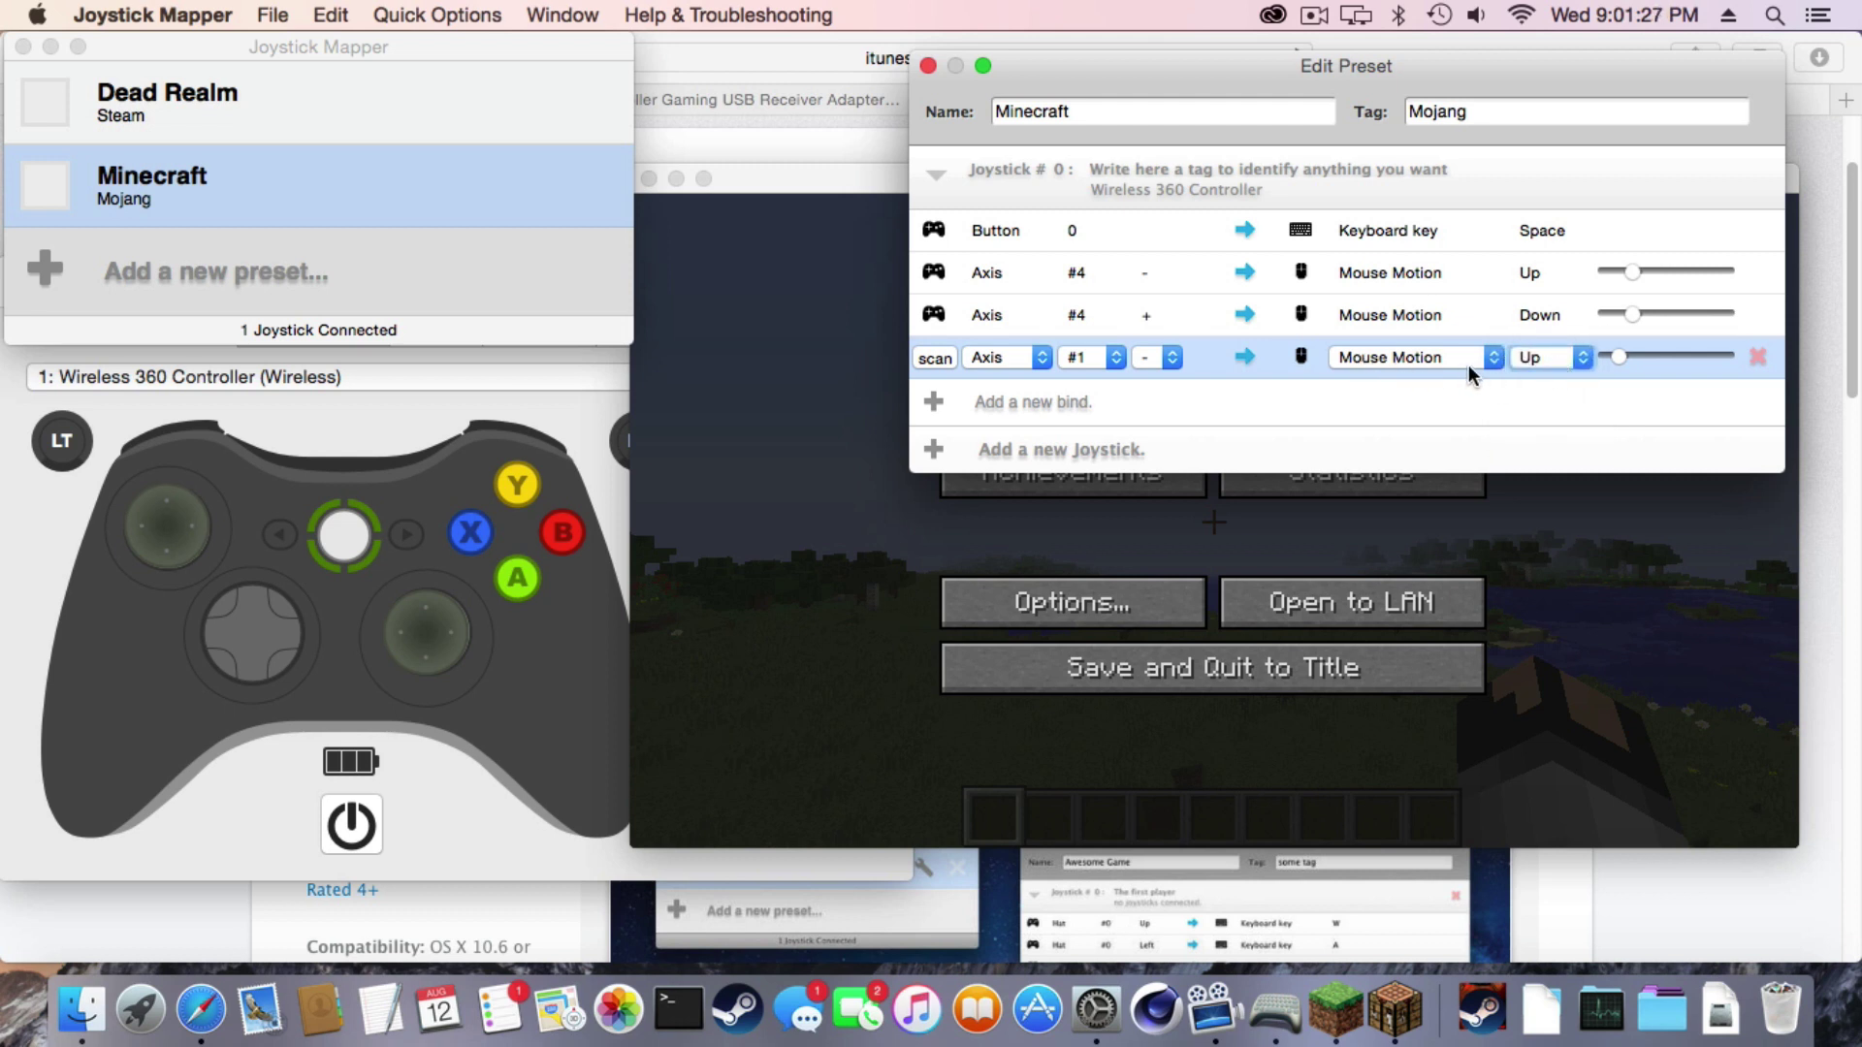
- Set the bind's output to keyboard key W, close the editor and re-enable the preset
click(1373, 359)
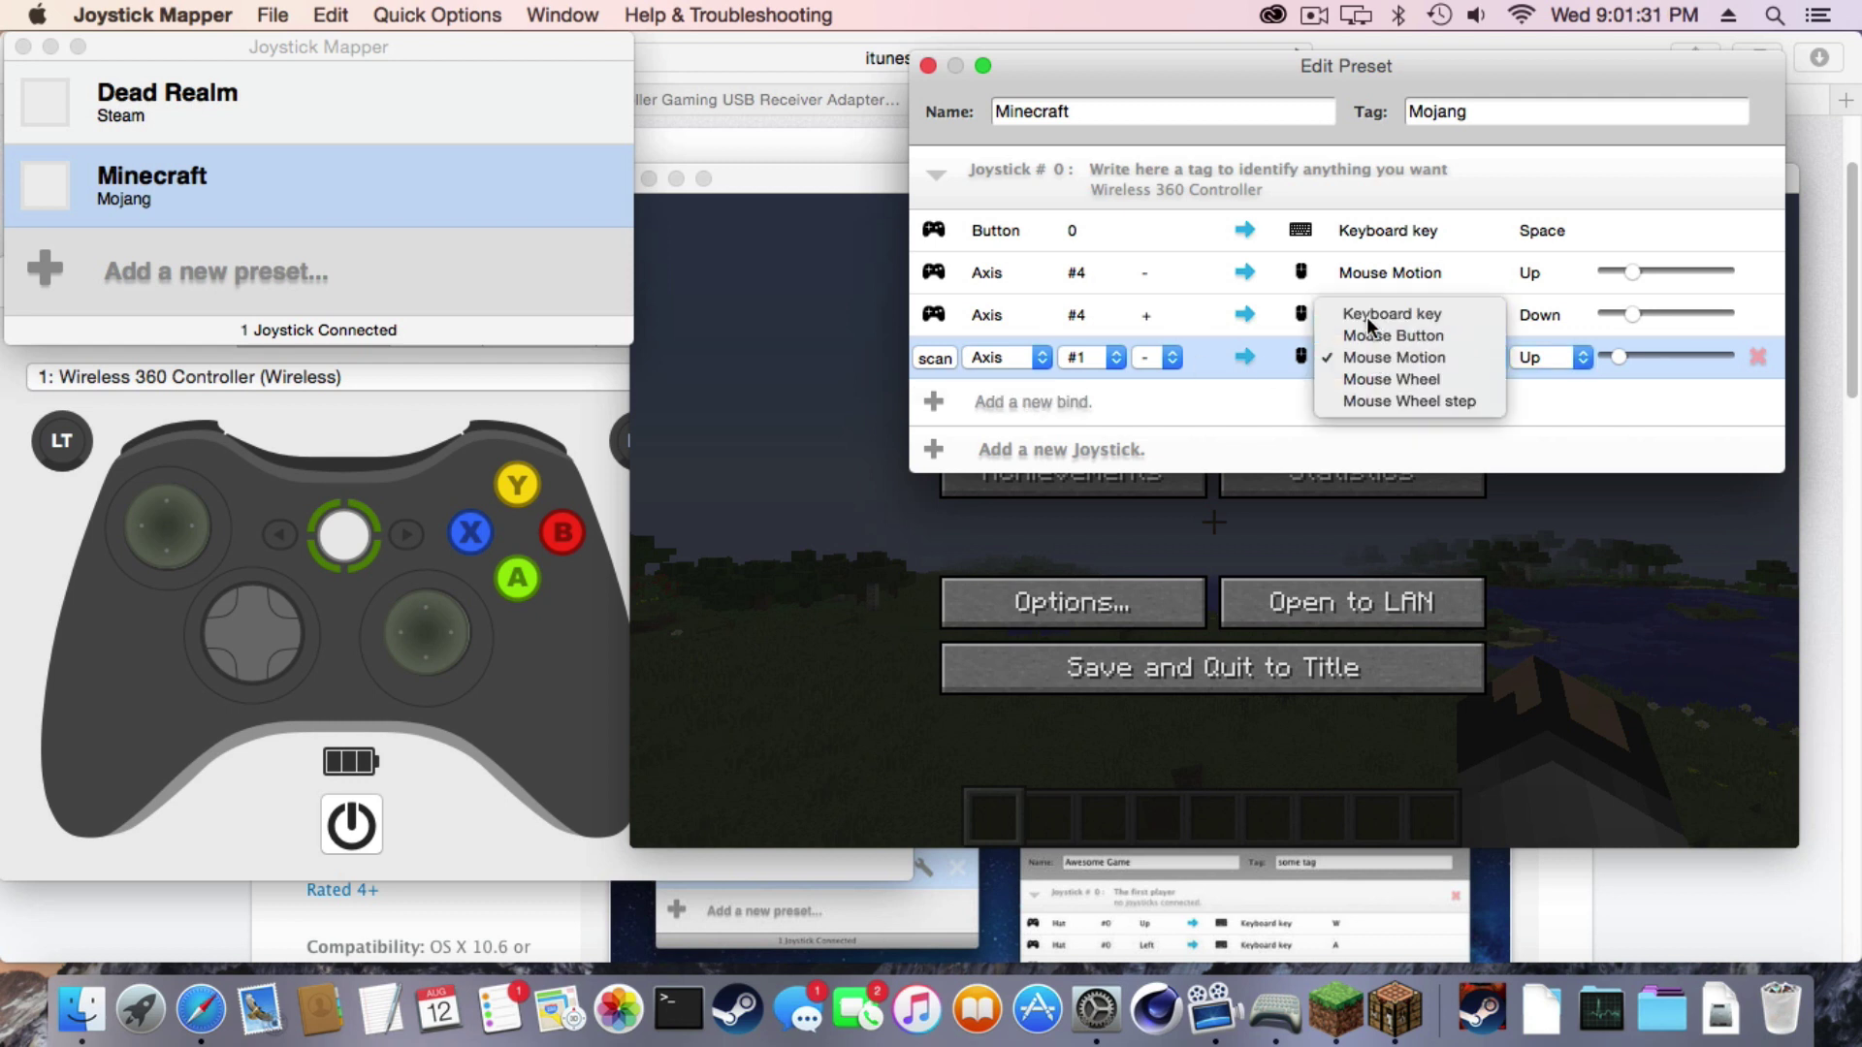
click(1369, 316)
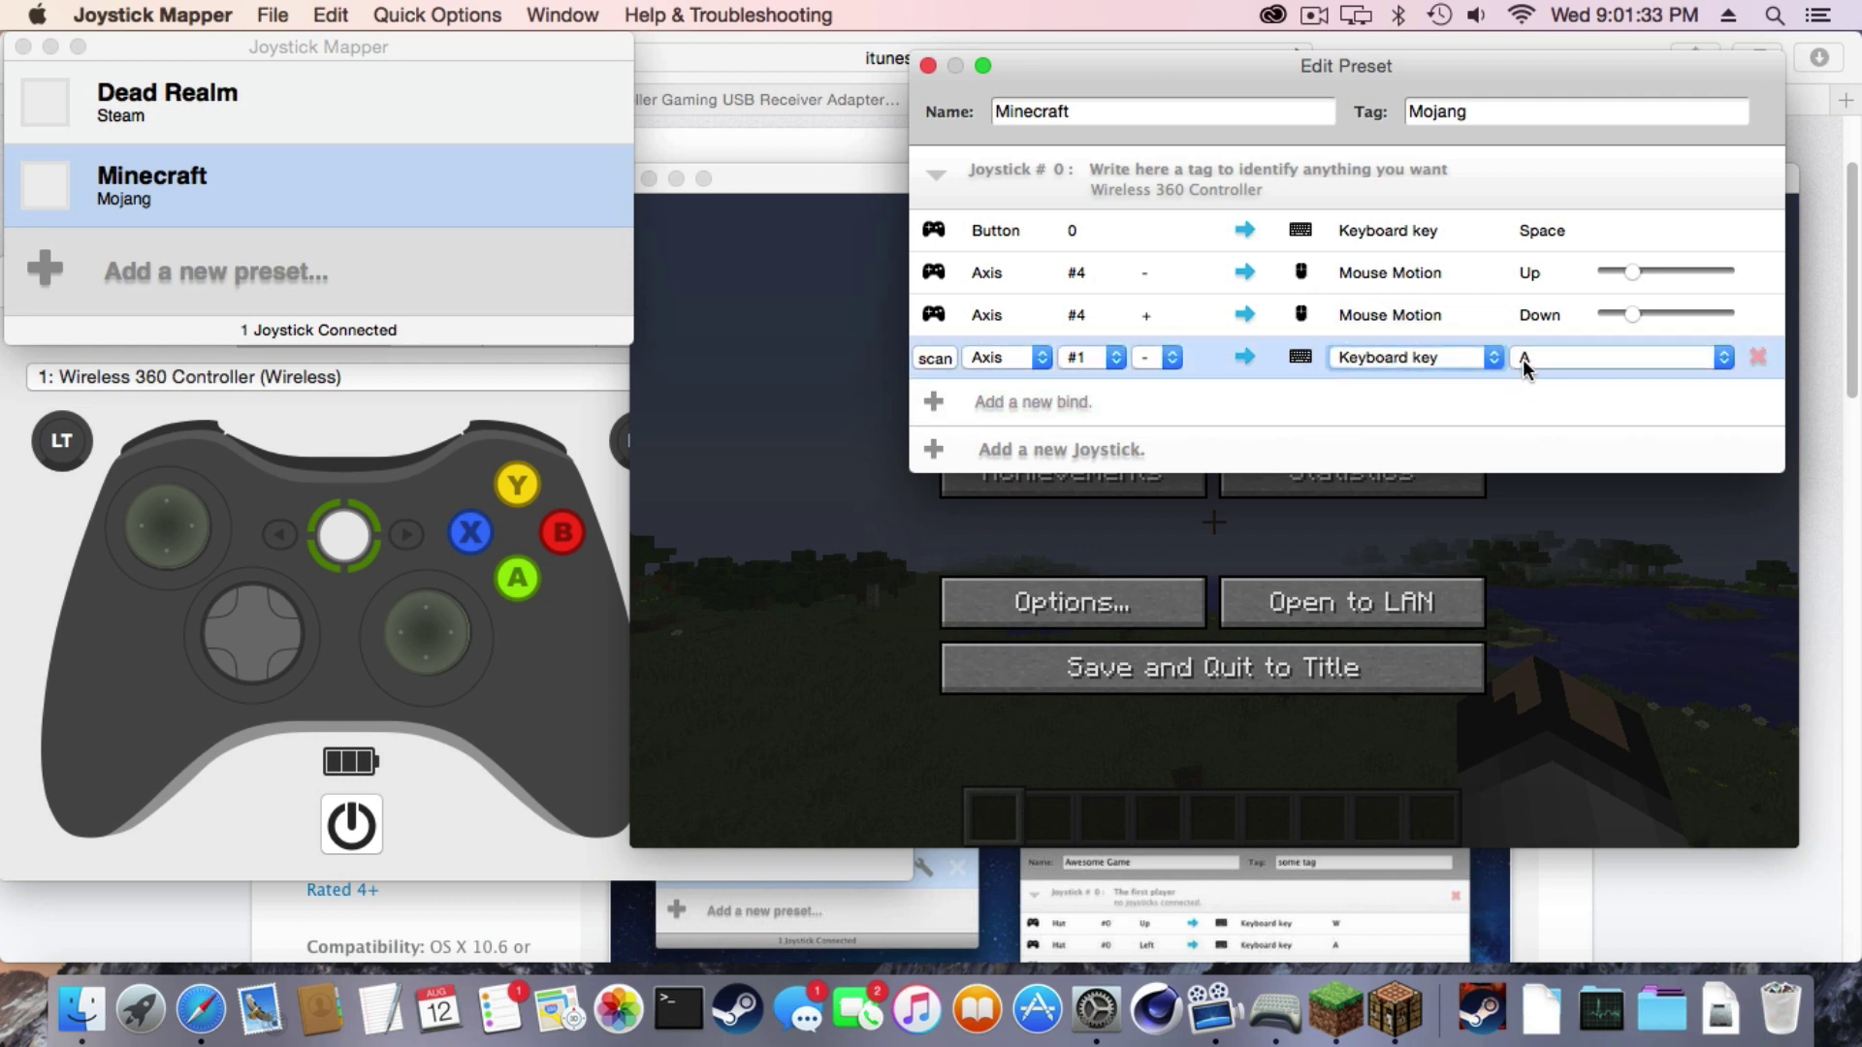
click(1522, 359)
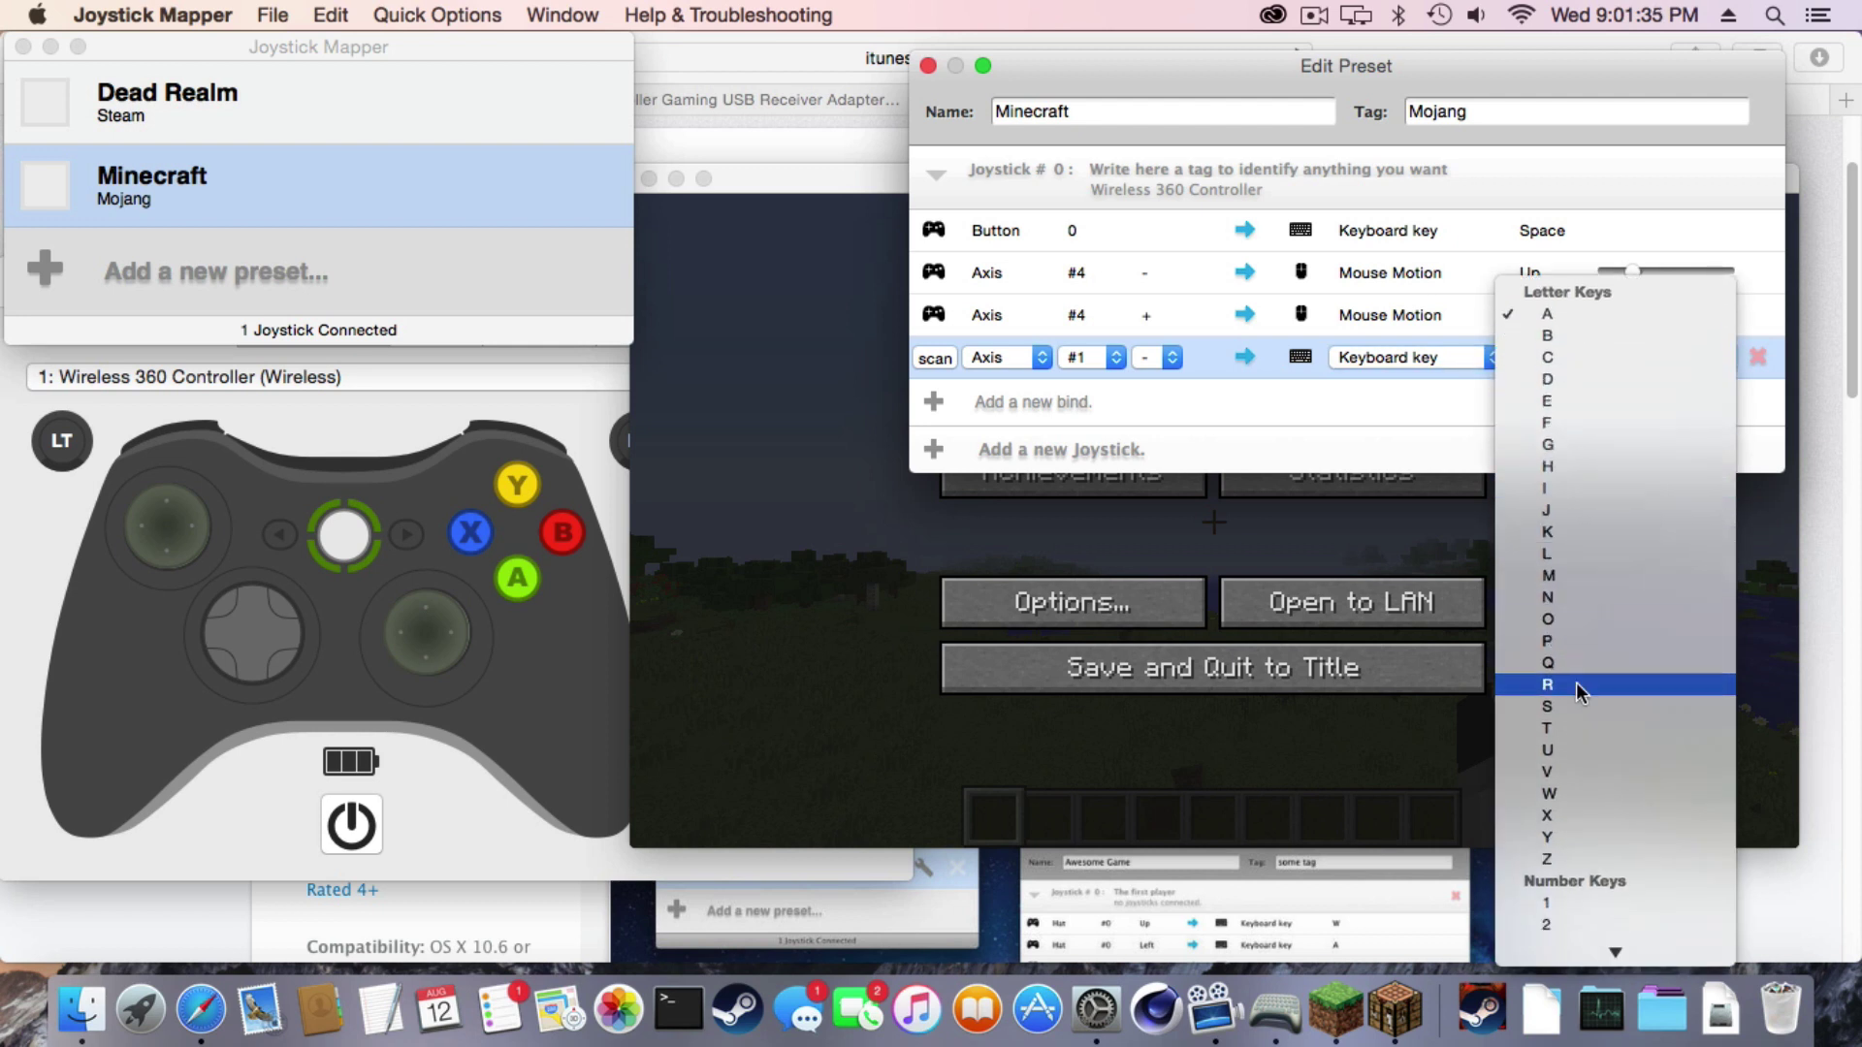
click(1575, 793)
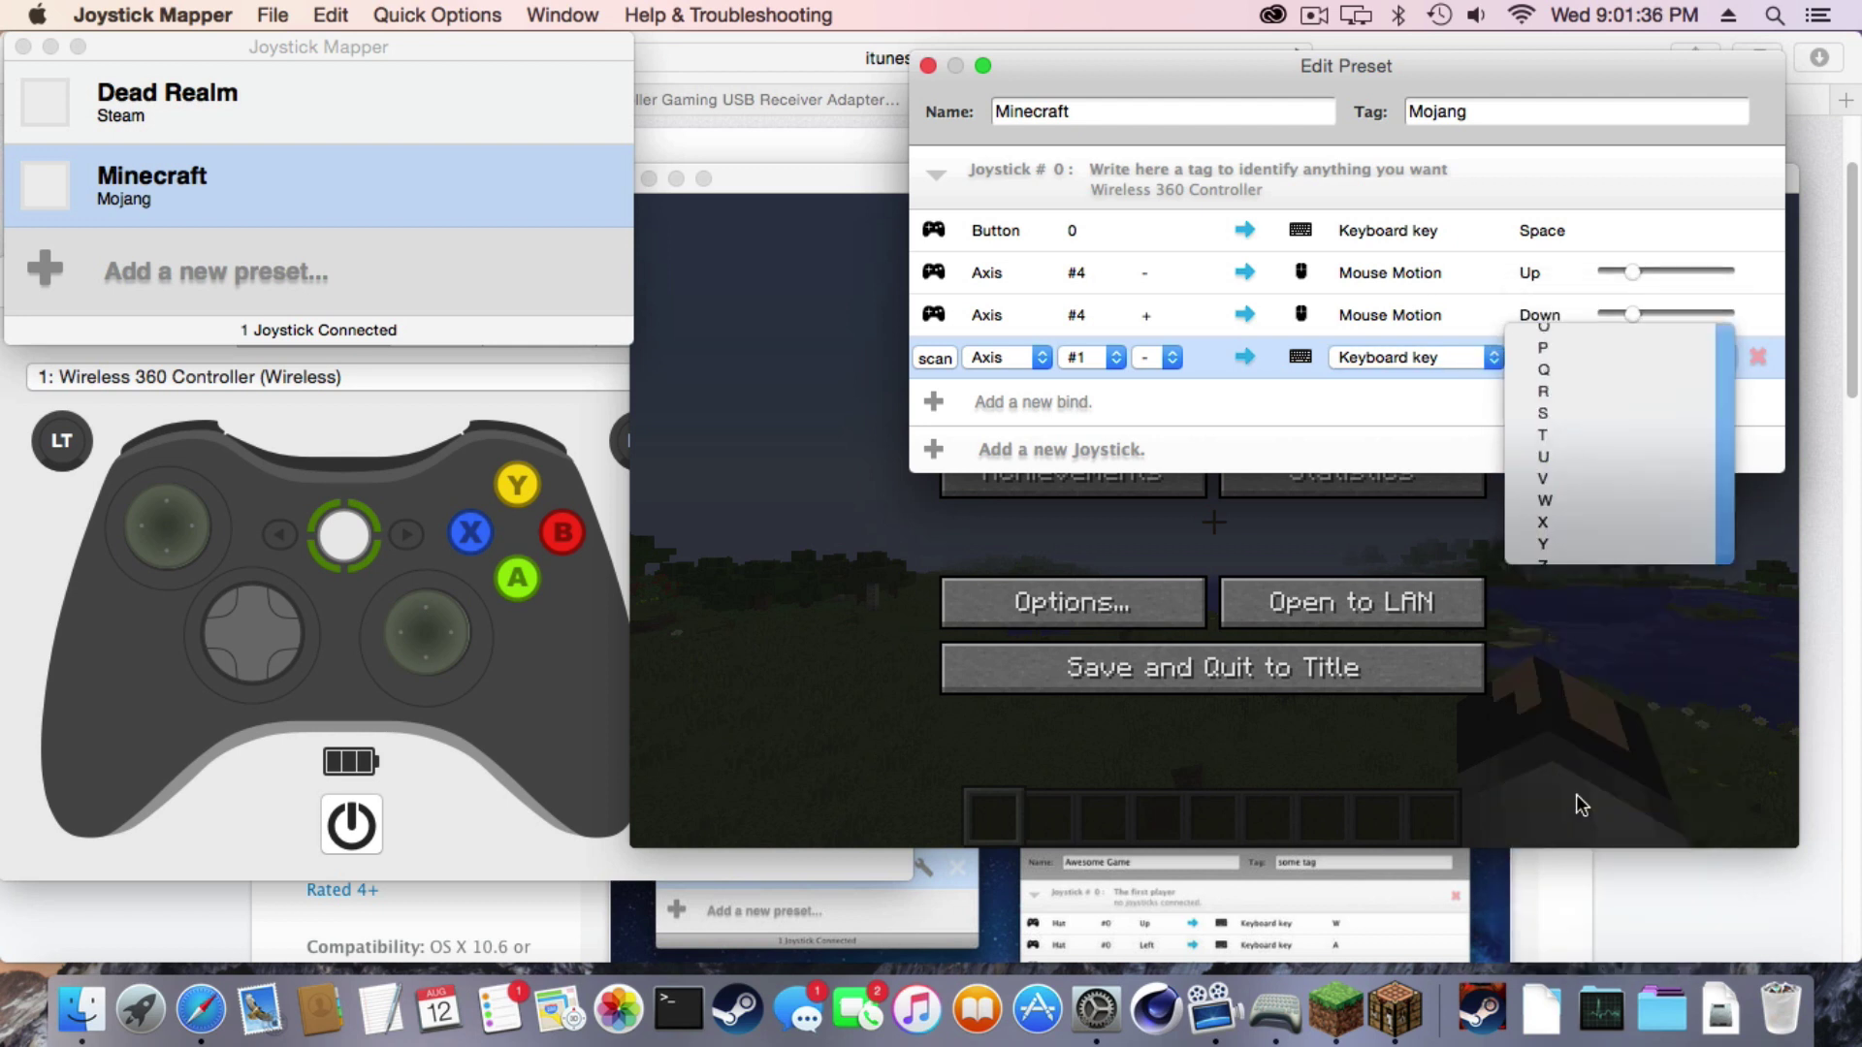
click(928, 65)
click(51, 198)
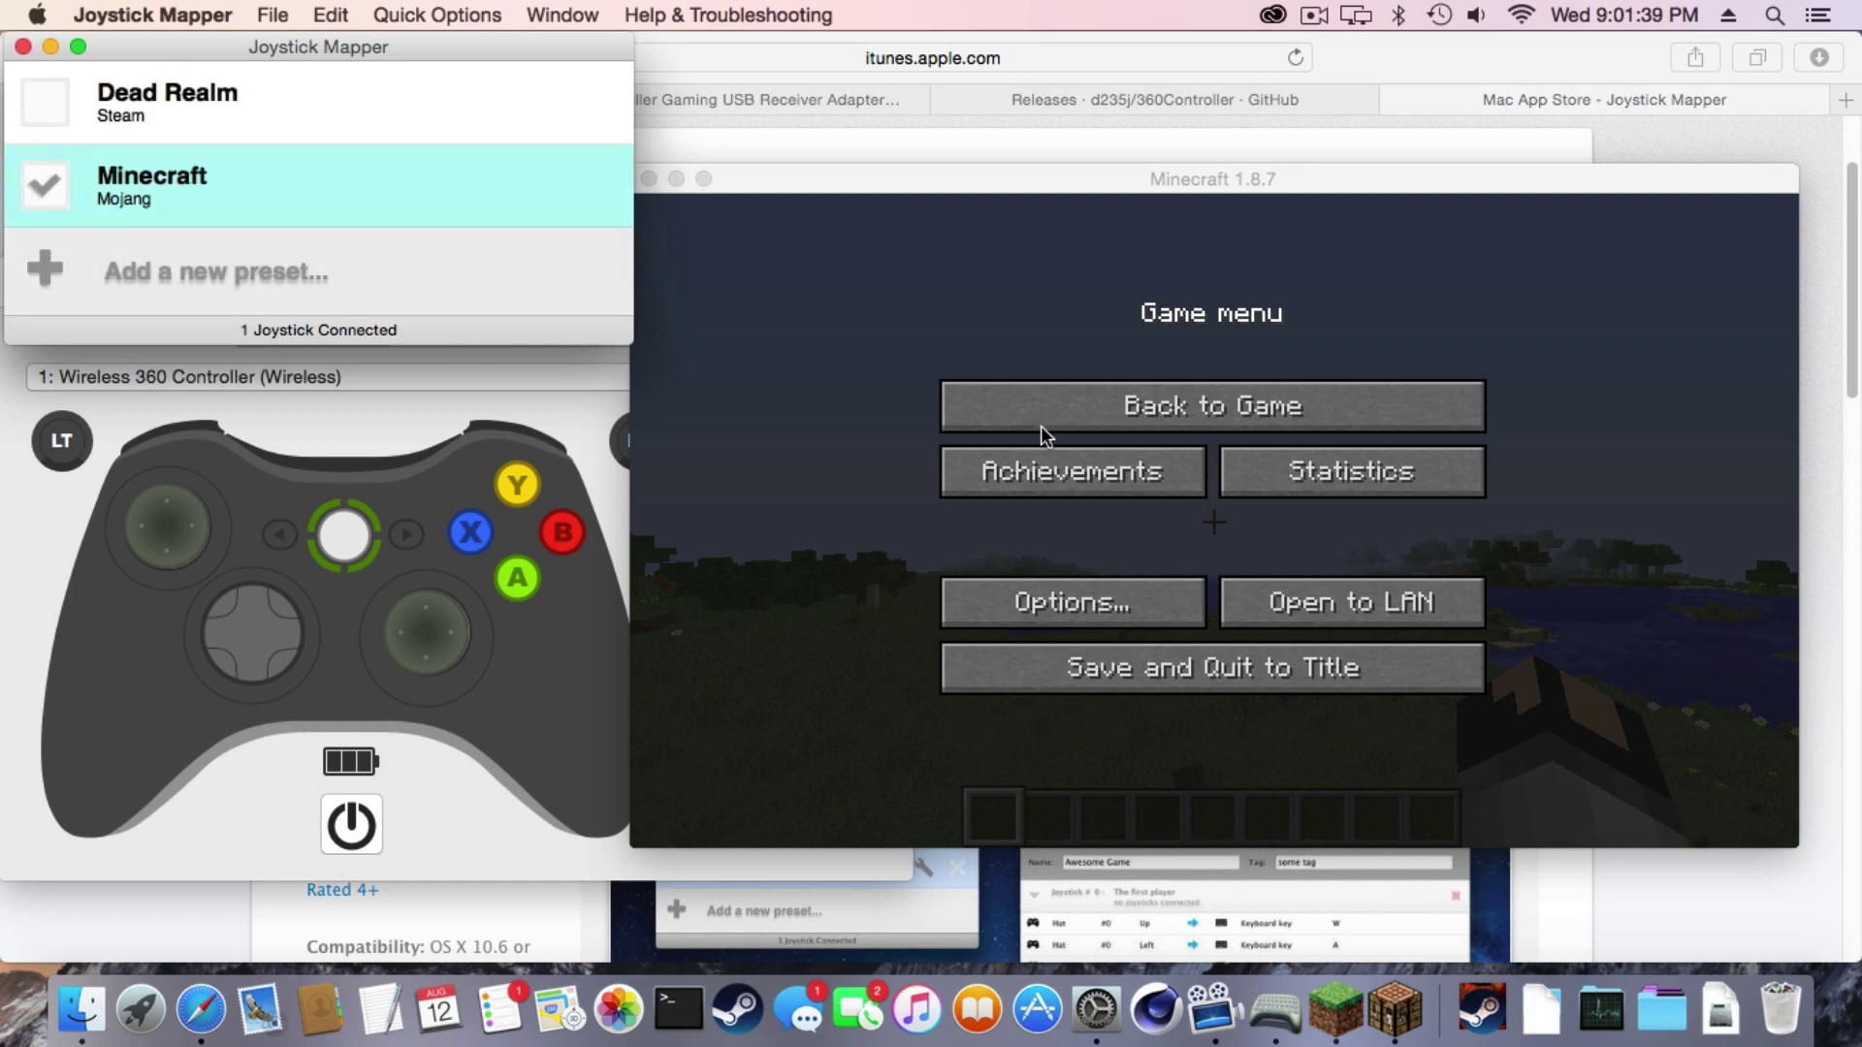
click(956, 465)
key(Escape)
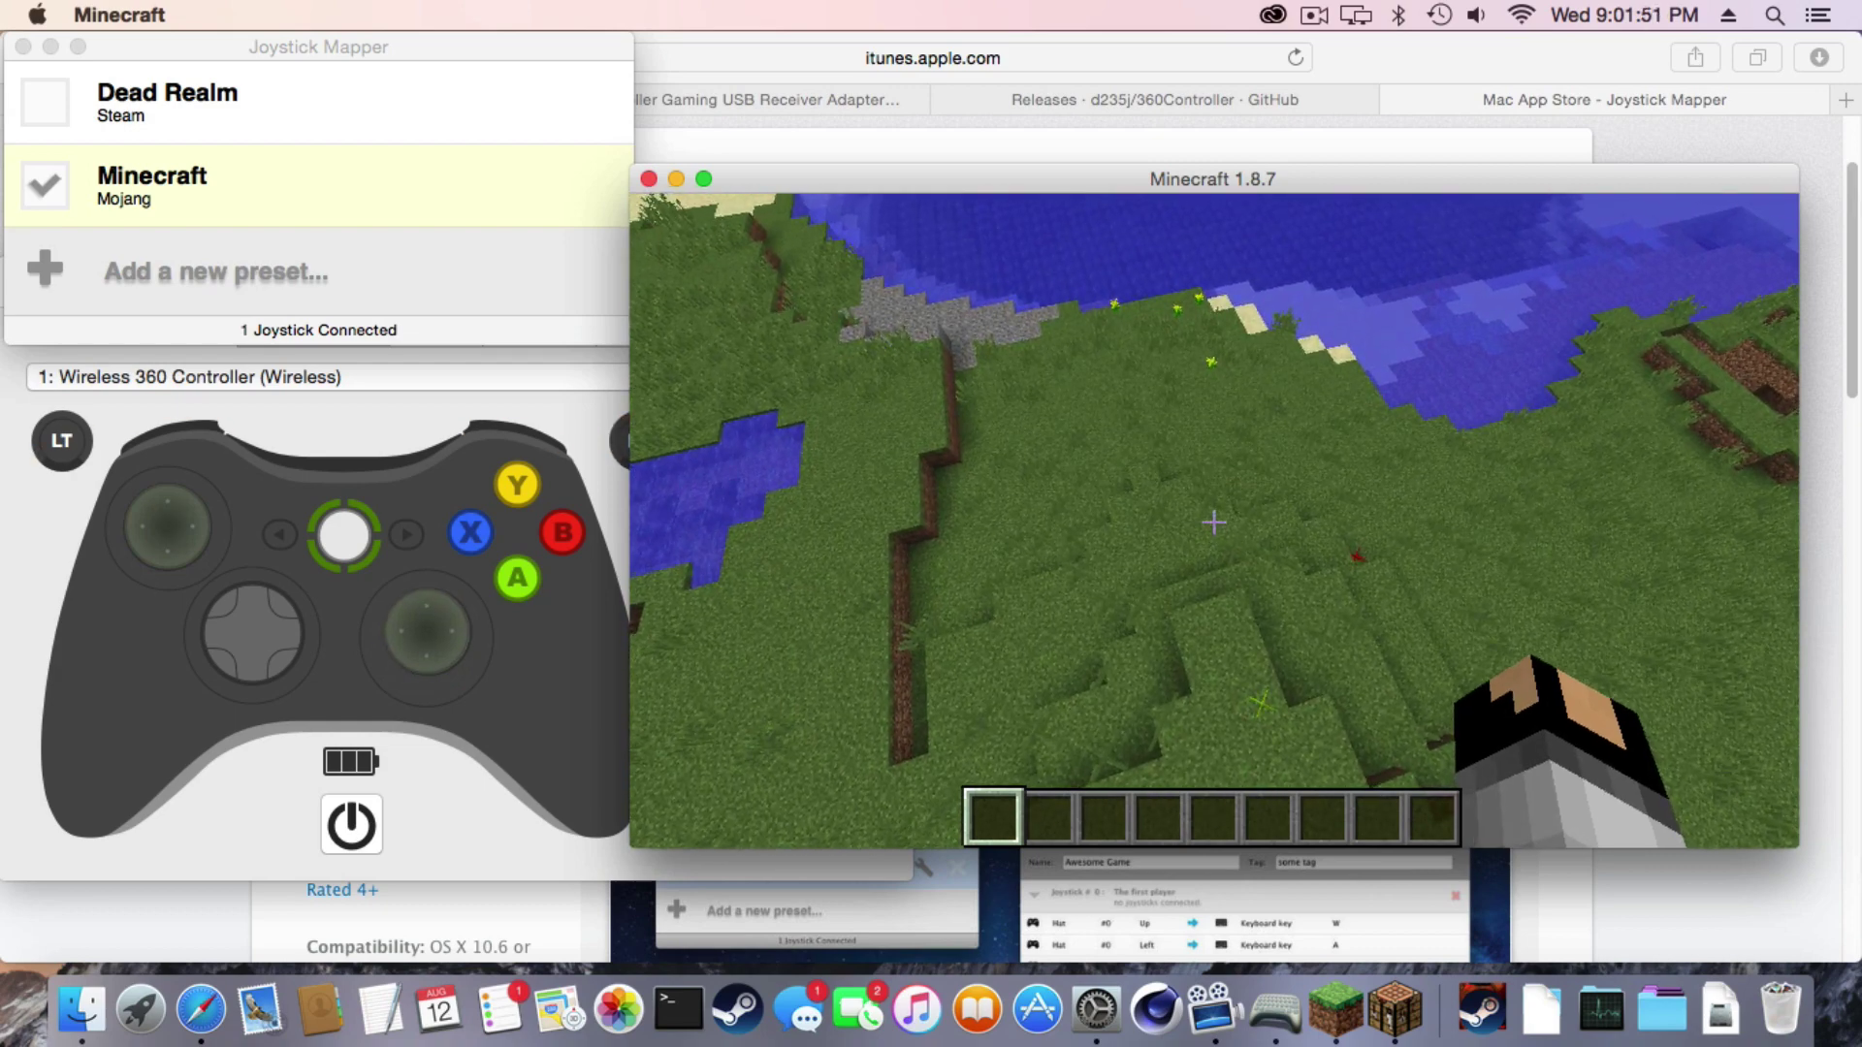
key(Escape)
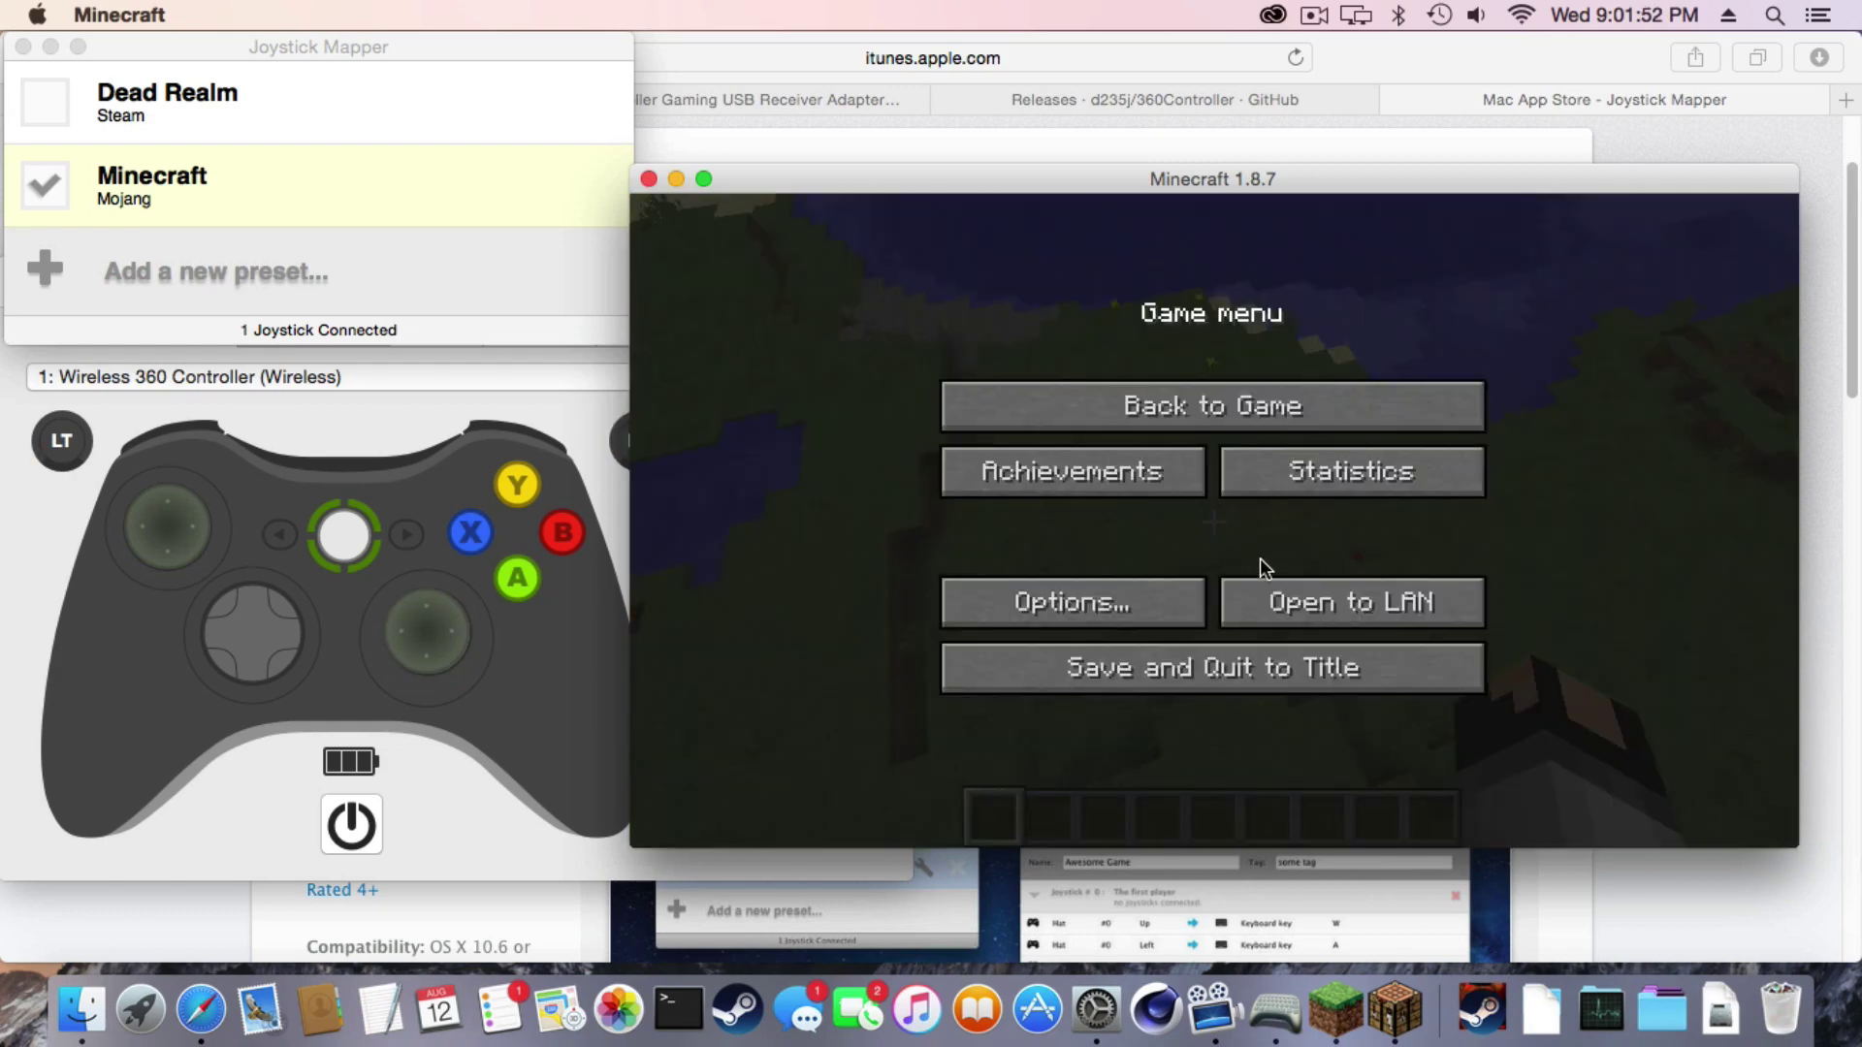
- Add a Button 3 bind to the Minecraft preset sending the C key, then close the editor
click(390, 191)
click(525, 188)
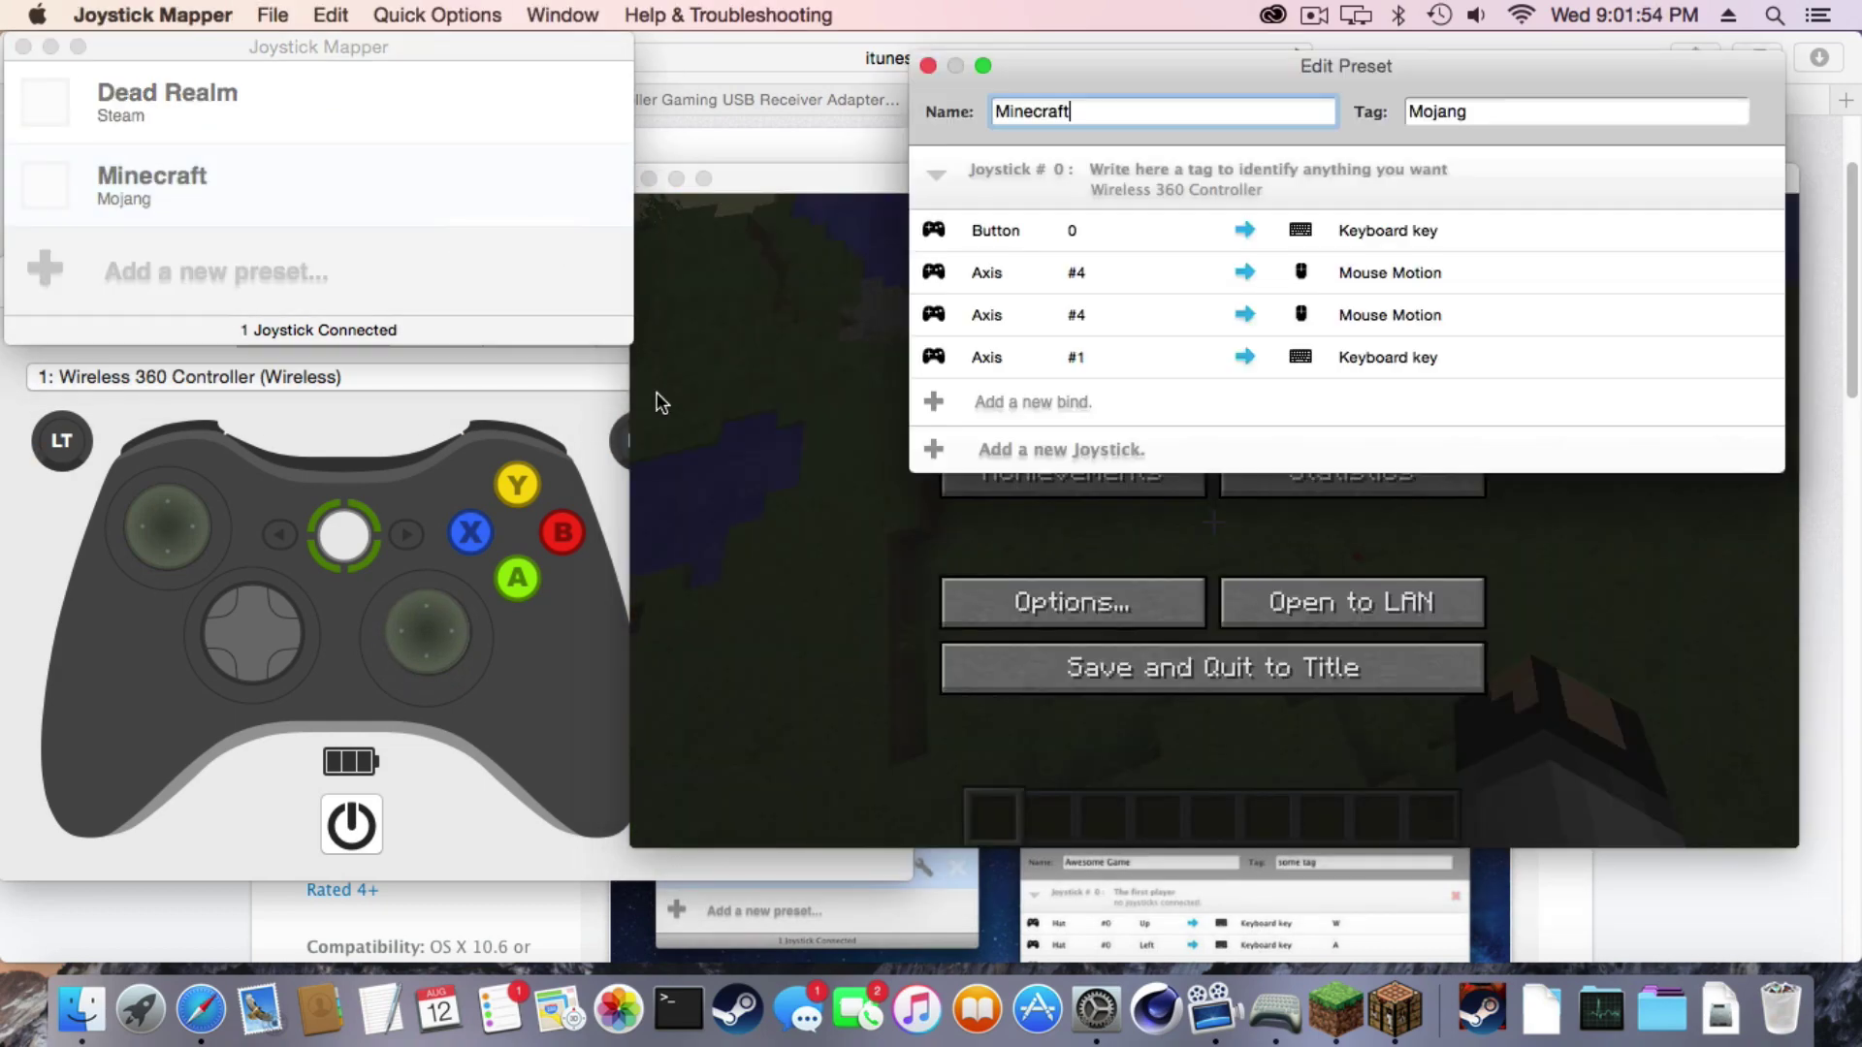
click(946, 401)
click(937, 401)
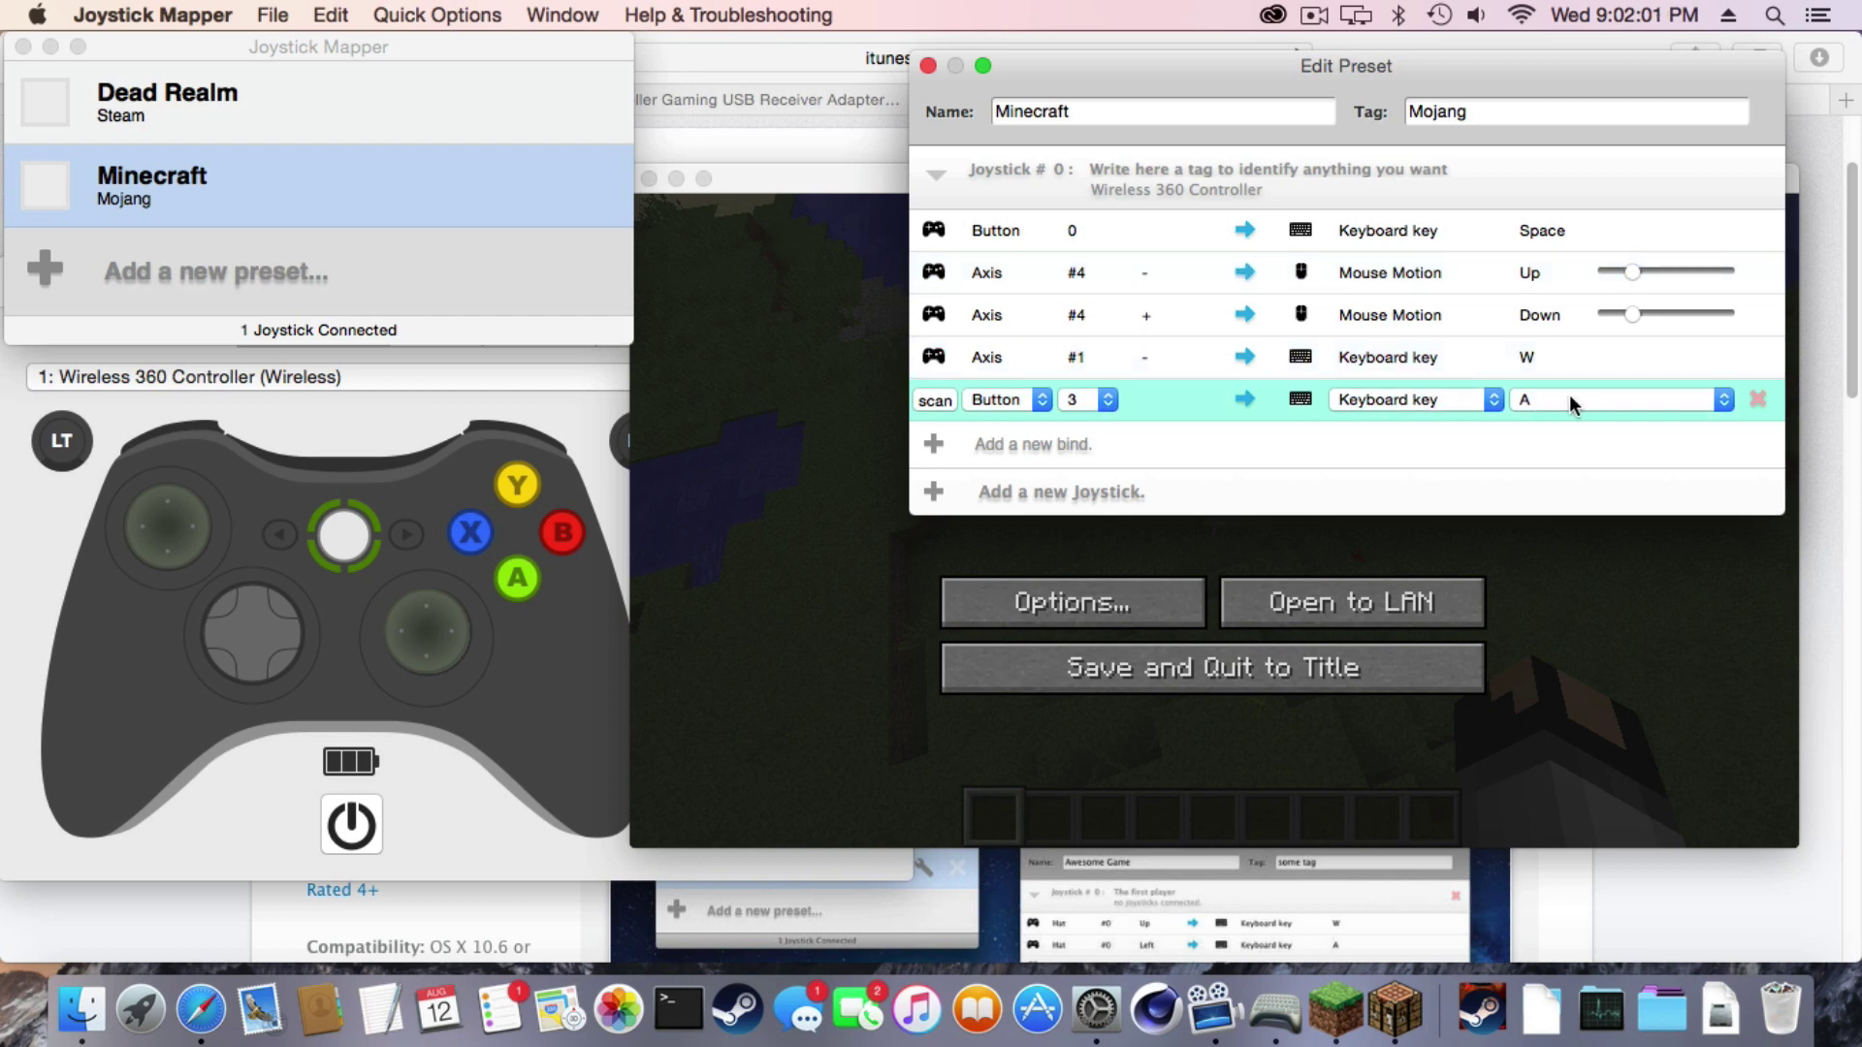
click(1570, 396)
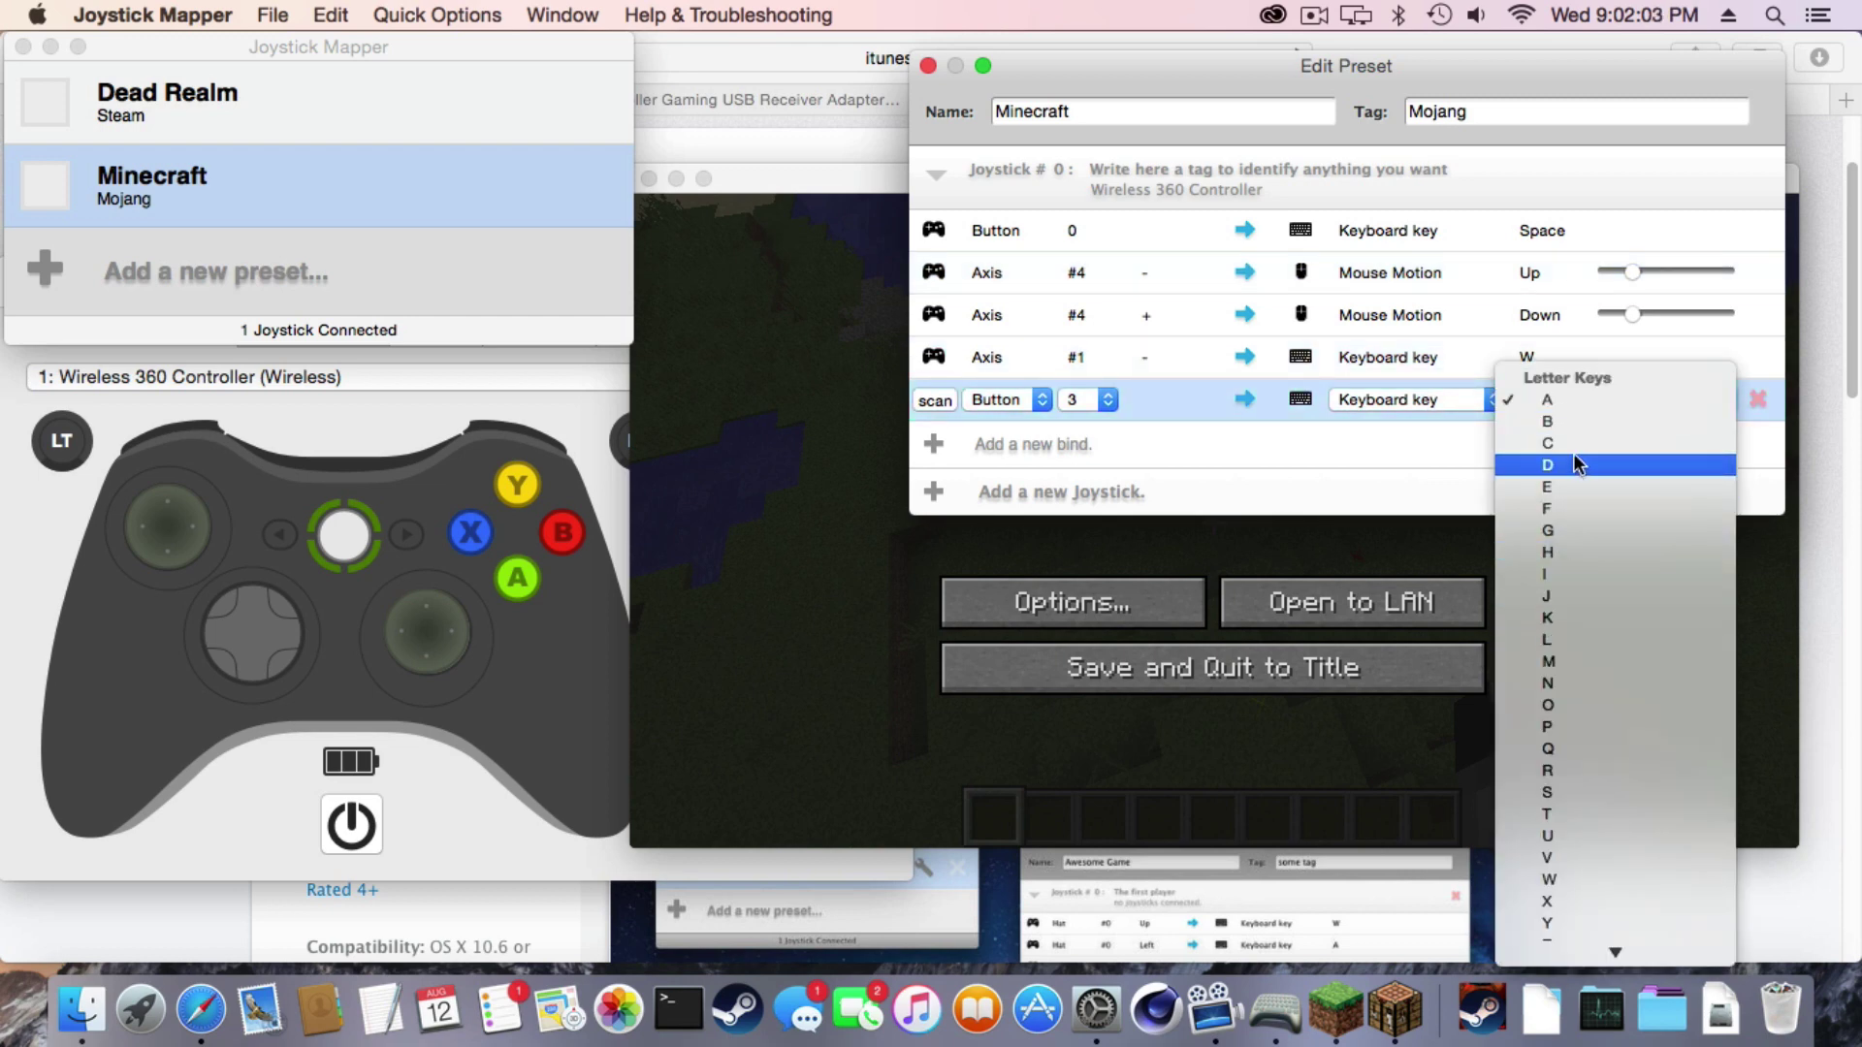
click(1562, 443)
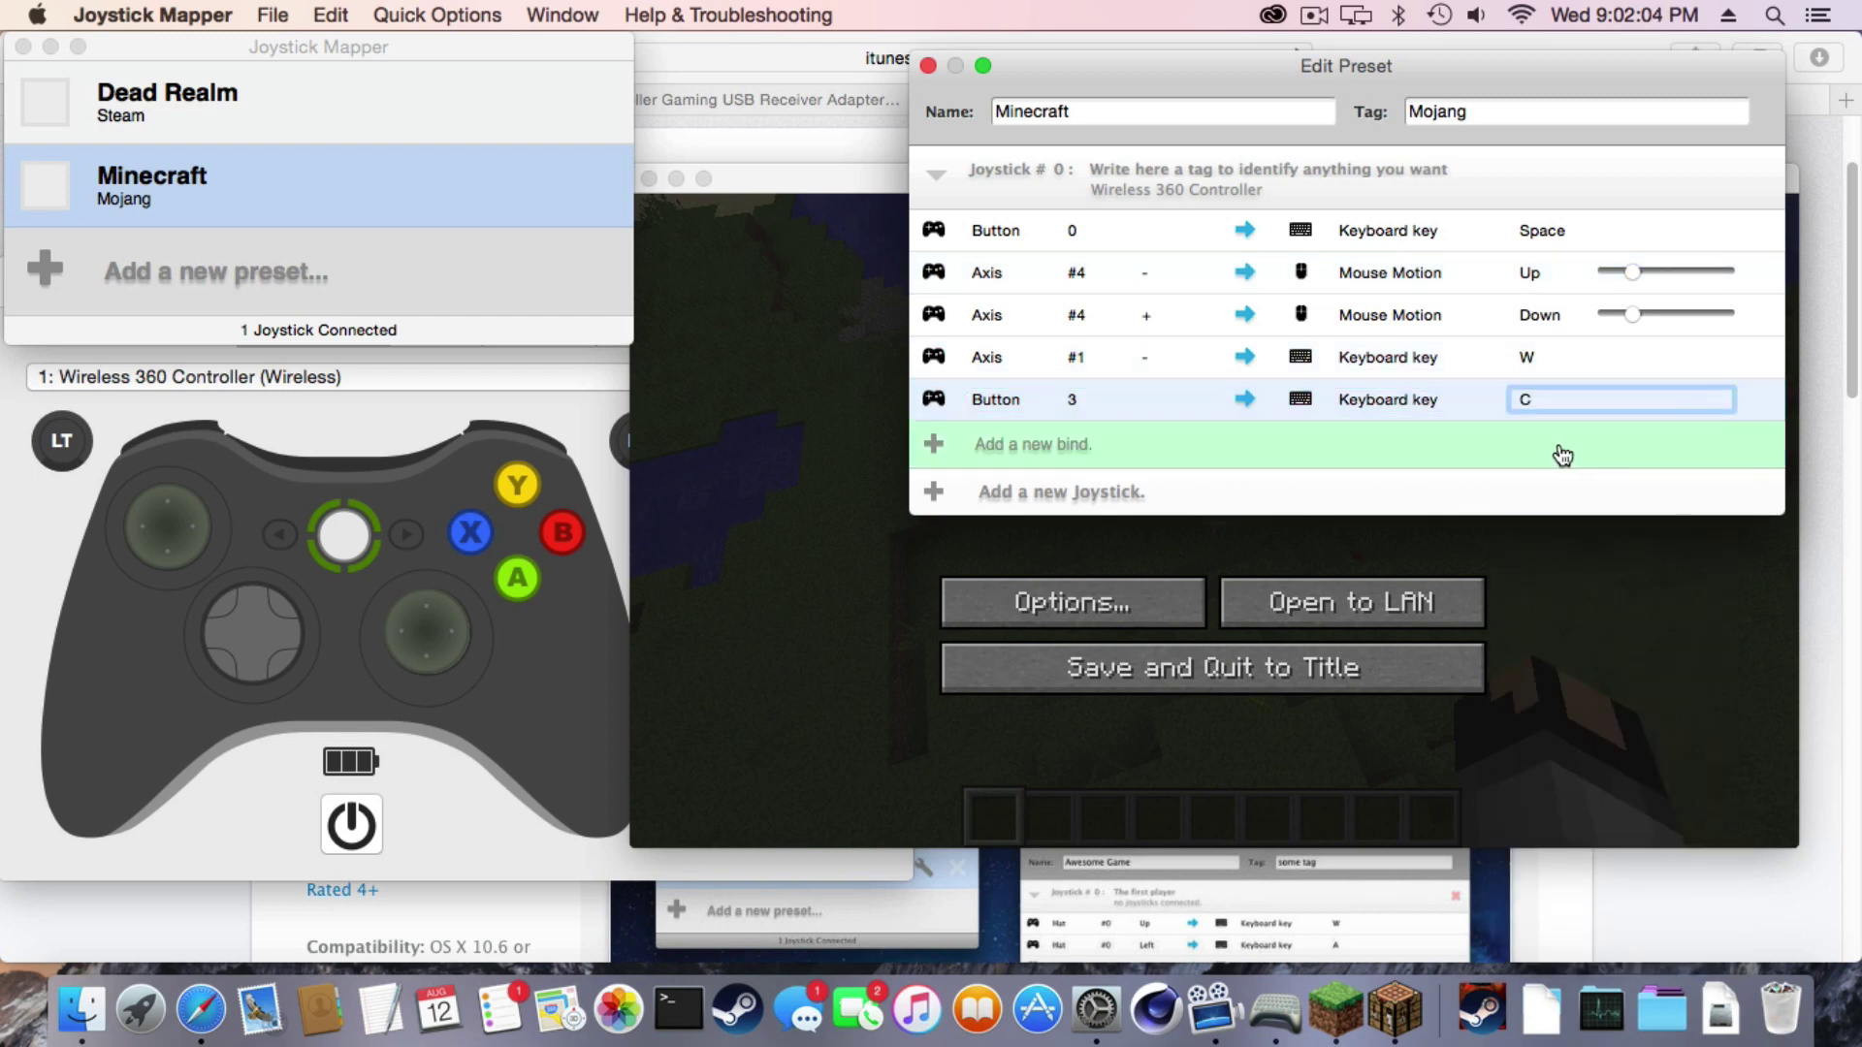
click(928, 66)
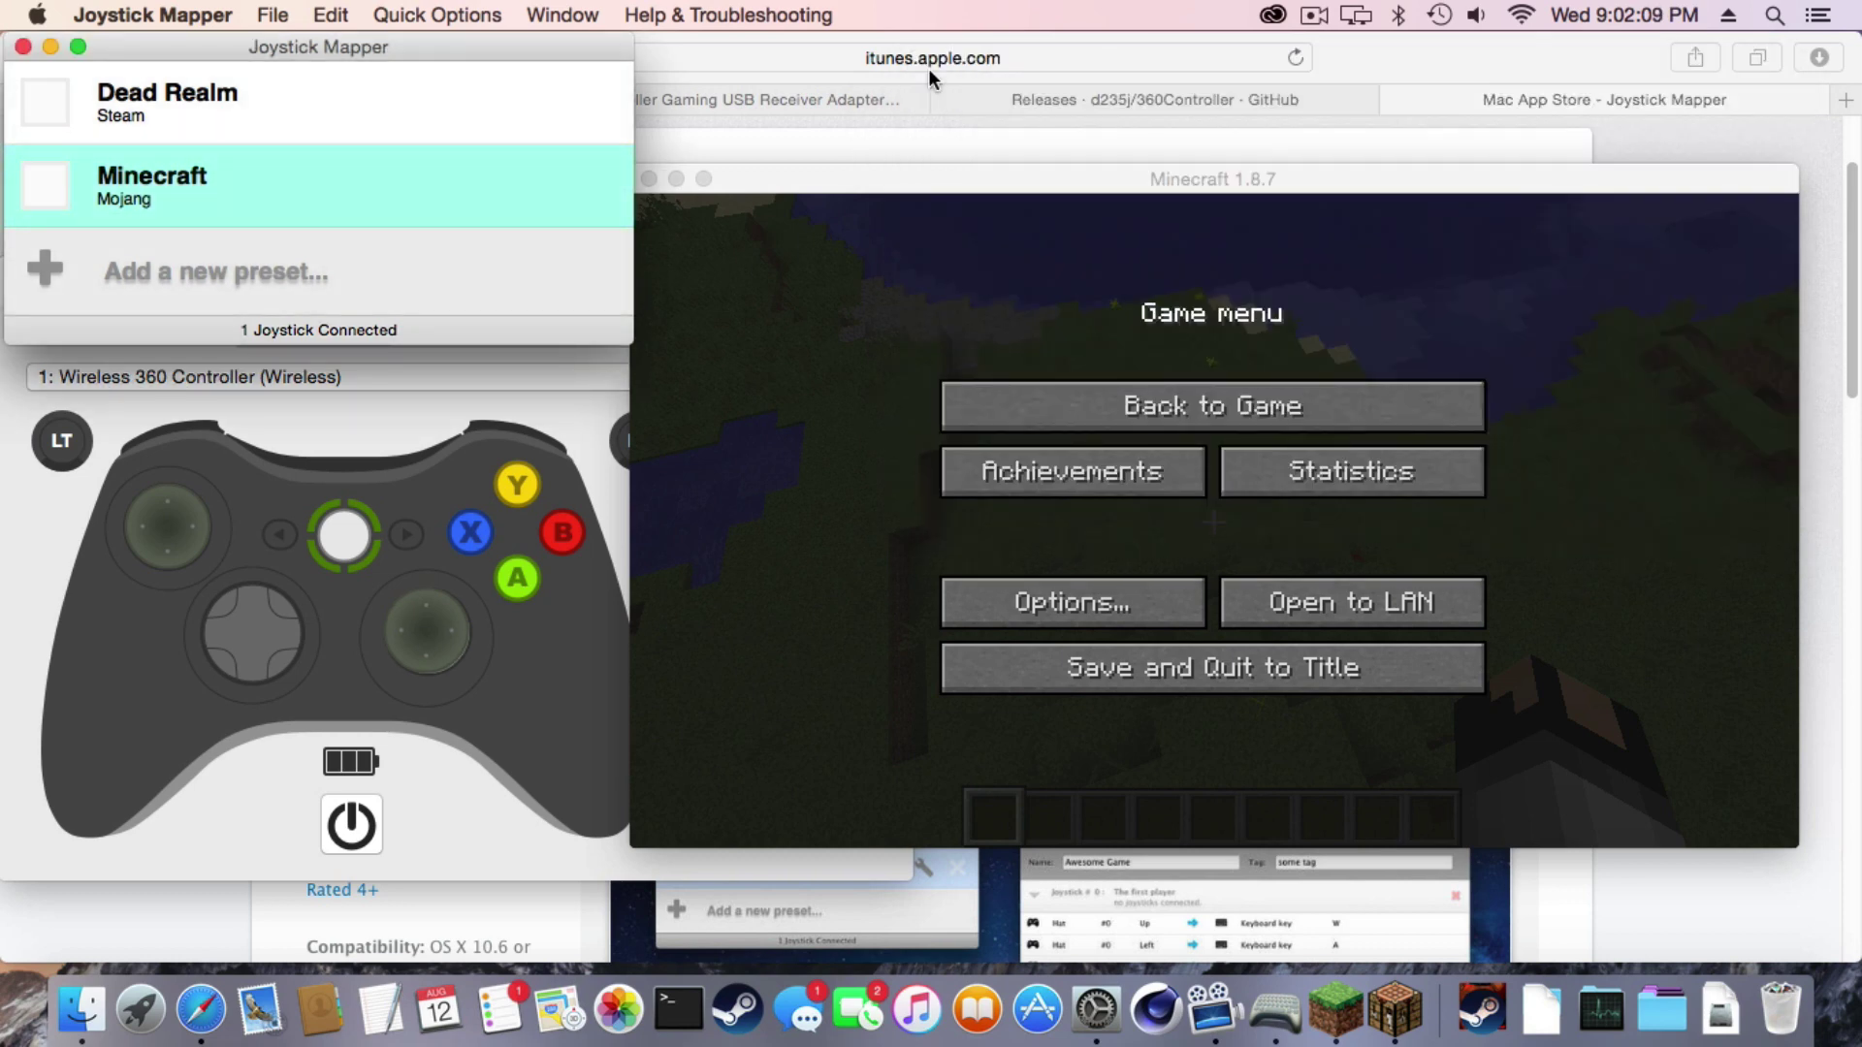
- Enable the Minecraft preset, resume Minecraft, play with the controller, then pause the game
click(37, 199)
click(877, 472)
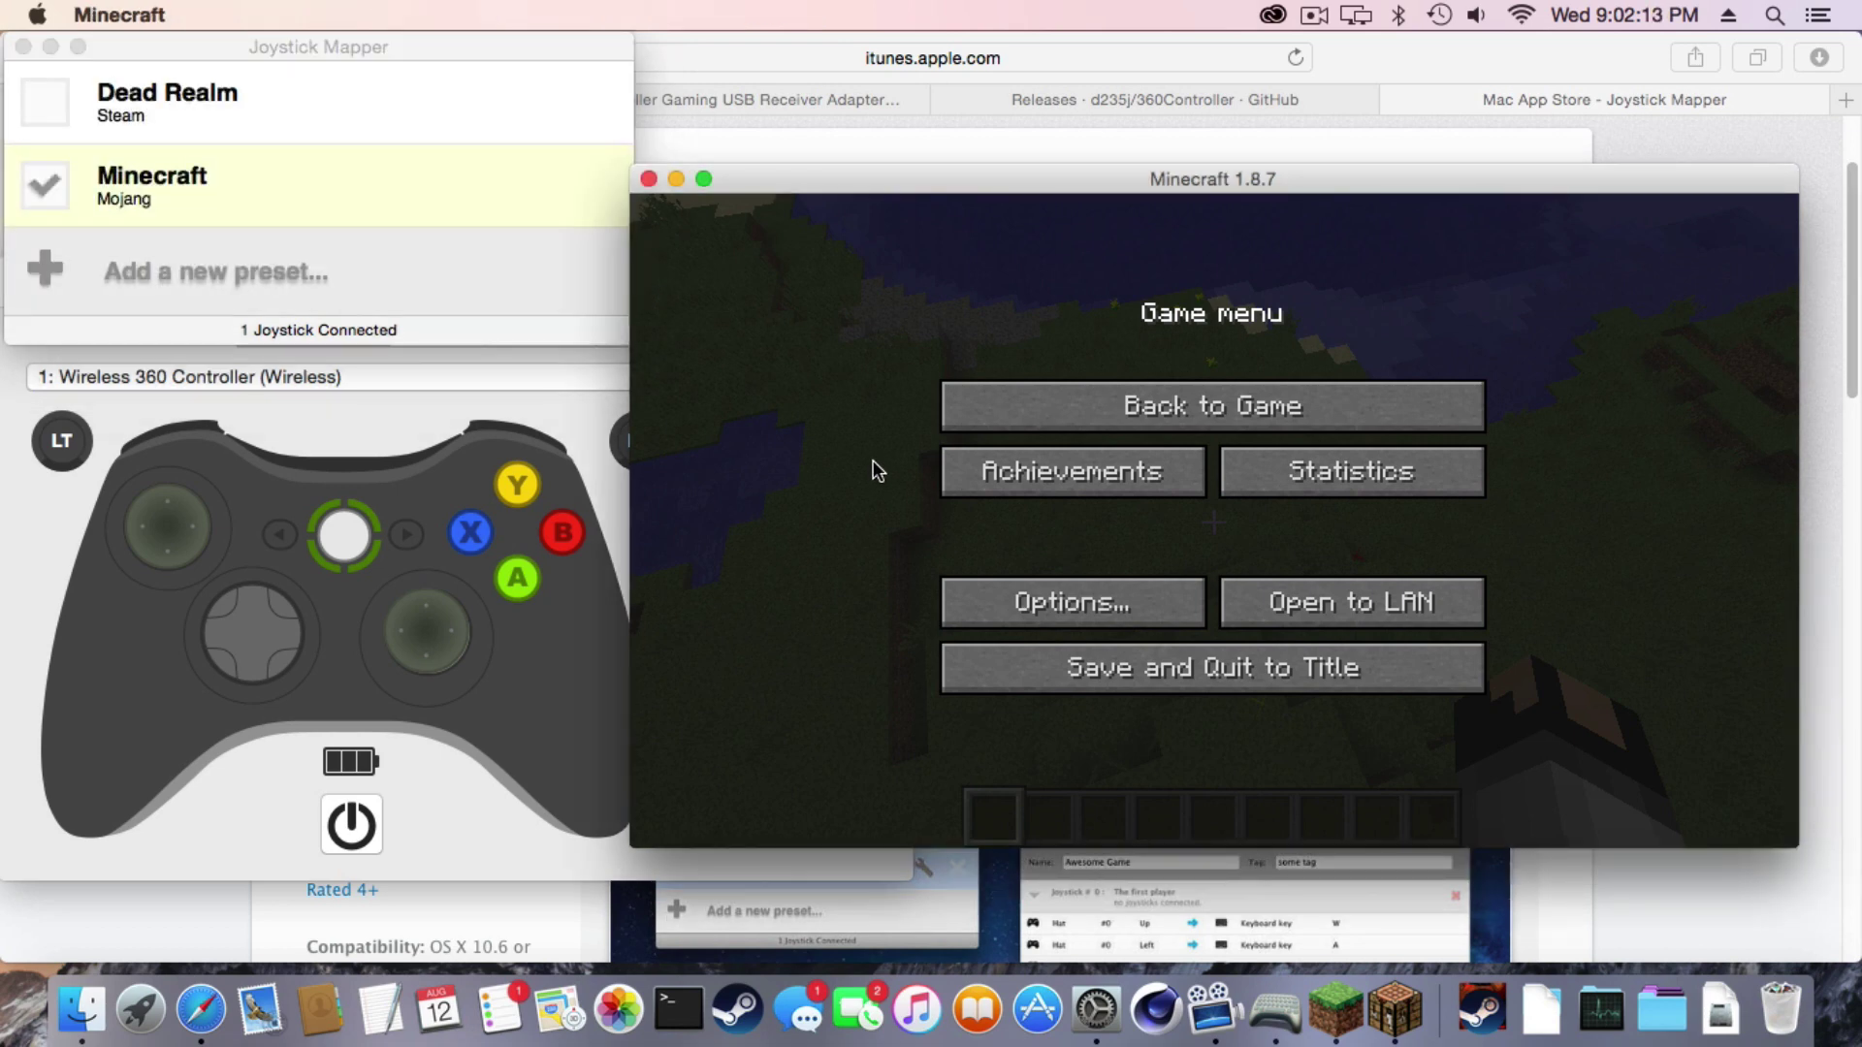
key(Escape)
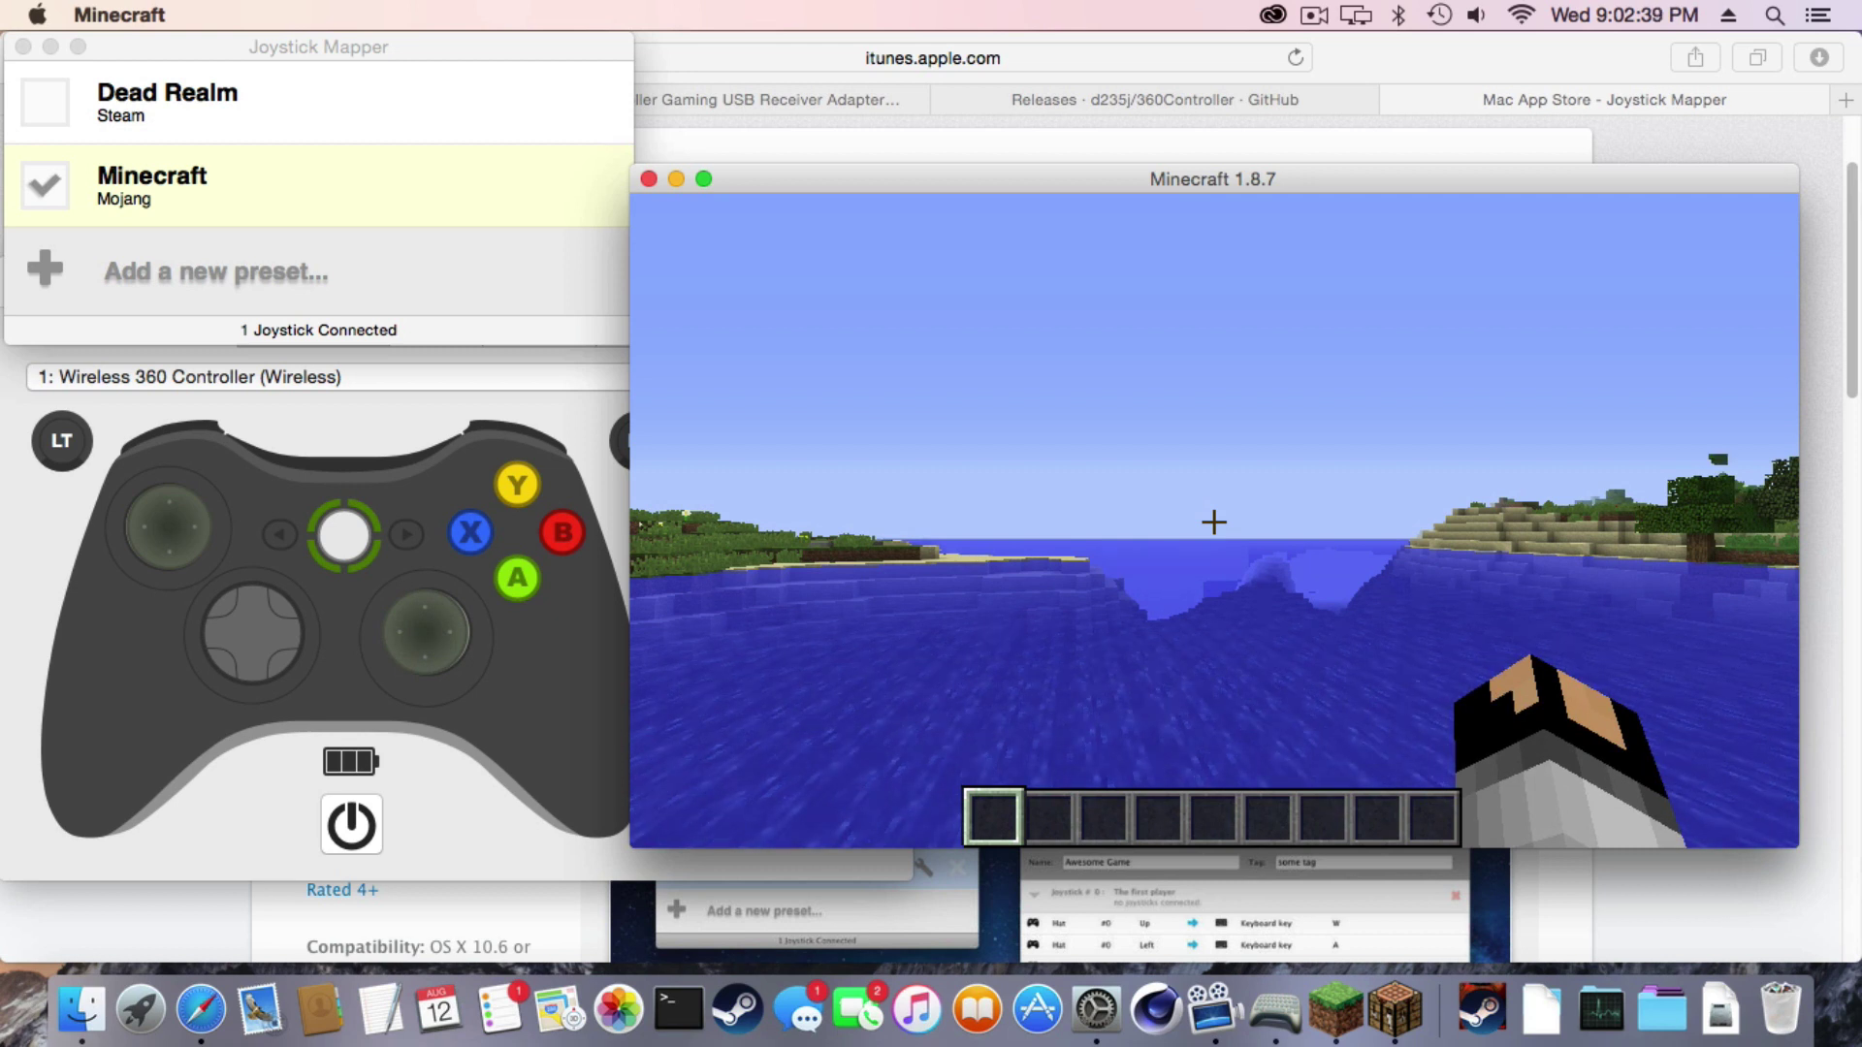
key(Escape)
click(361, 230)
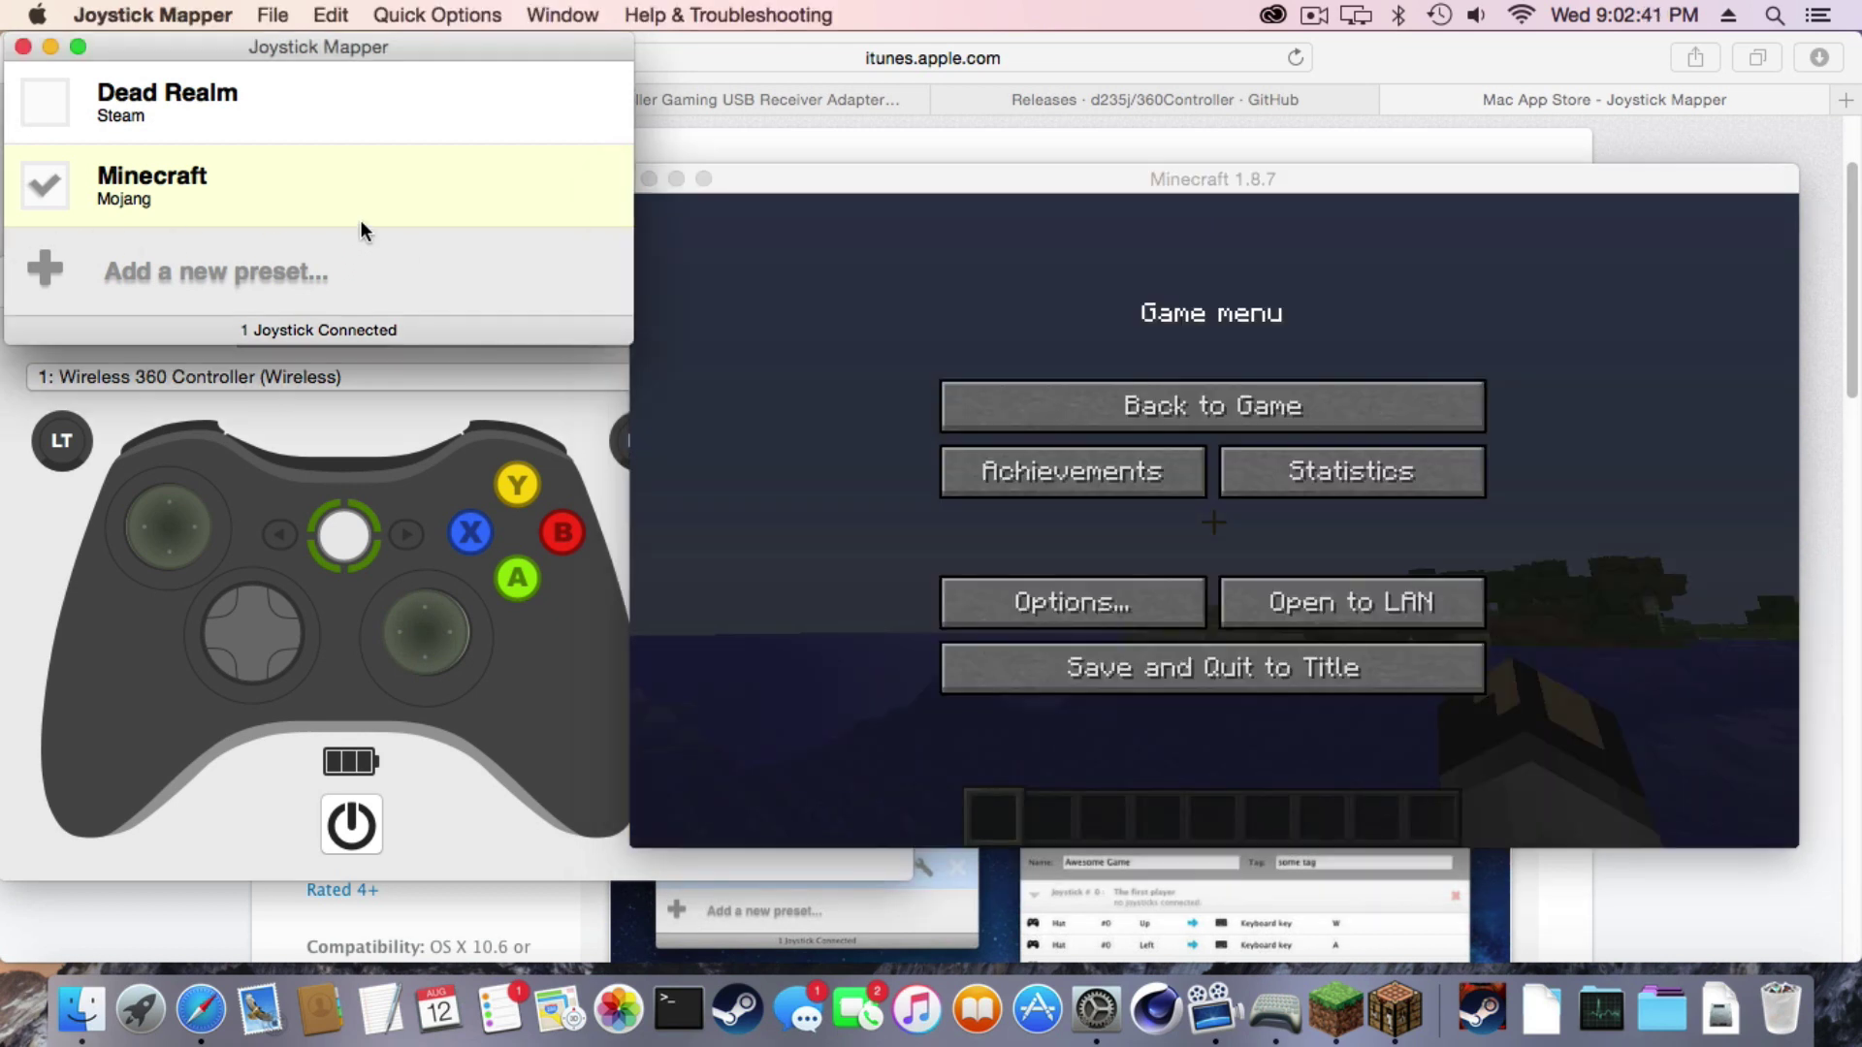